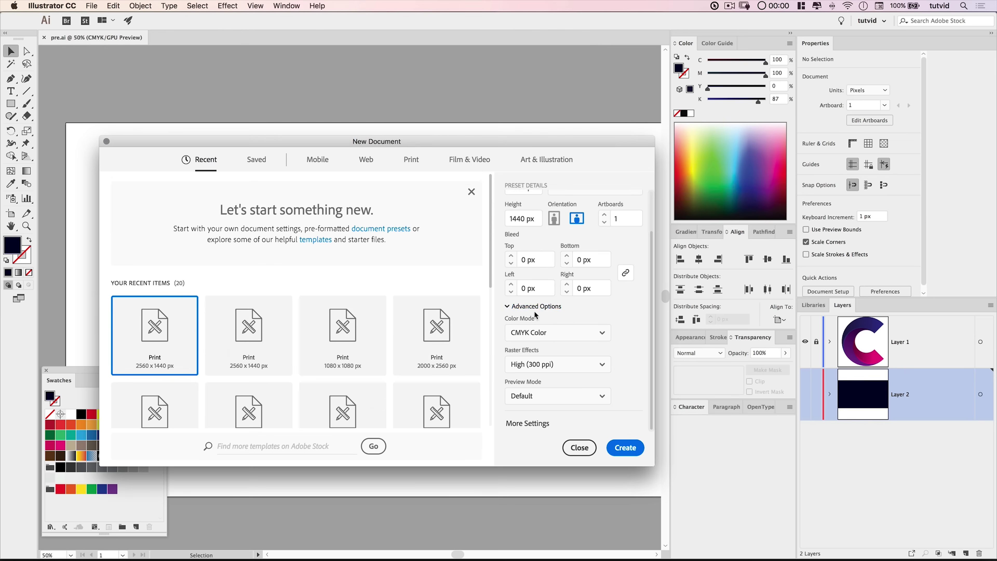
Create the new 2560 × 1440 px document, keeping Color Mode on CMYK Color.
scroll(541, 238, "up", 2)
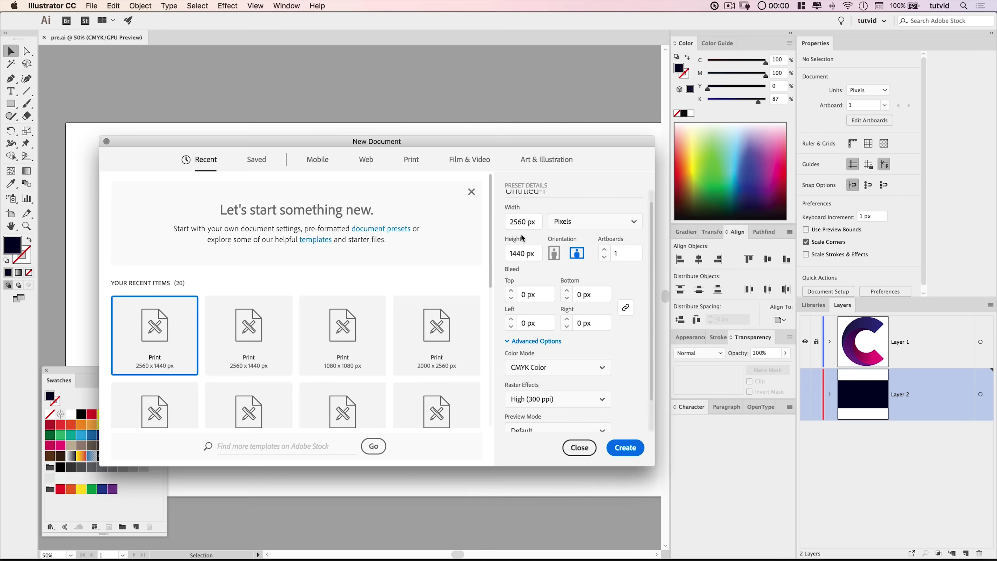
left_click(559, 373)
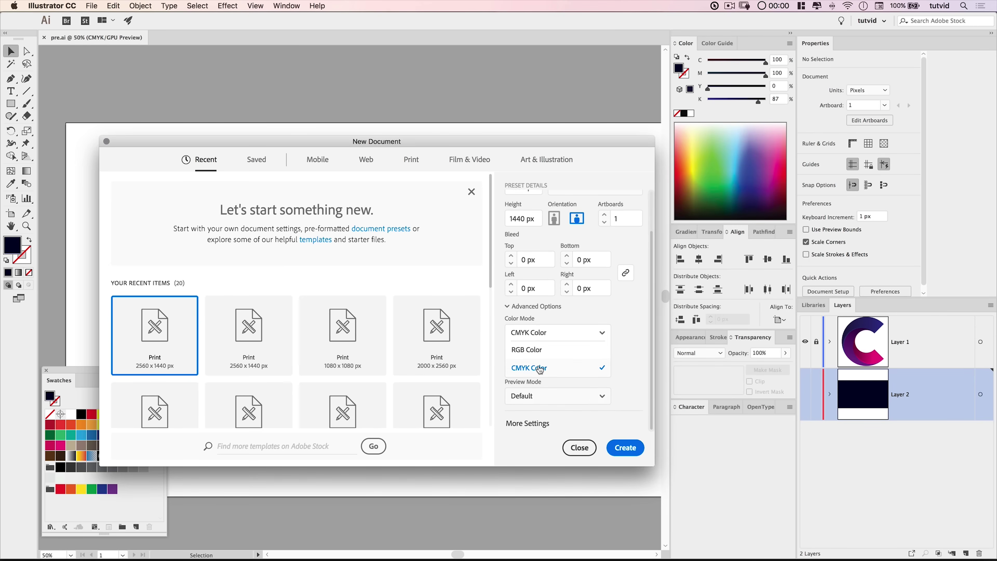
left_click(549, 371)
left_click(538, 336)
left_click(533, 371)
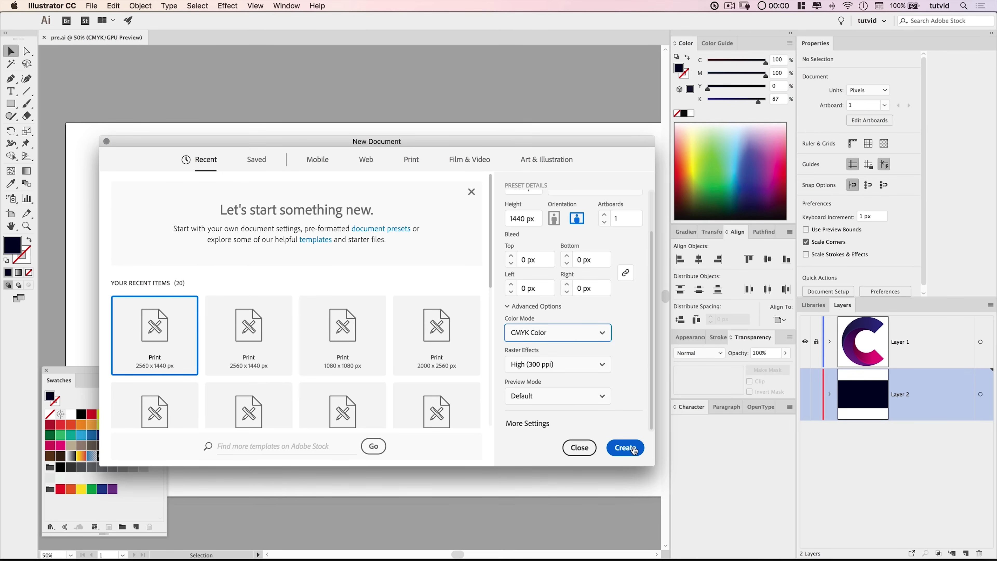
left_click(625, 448)
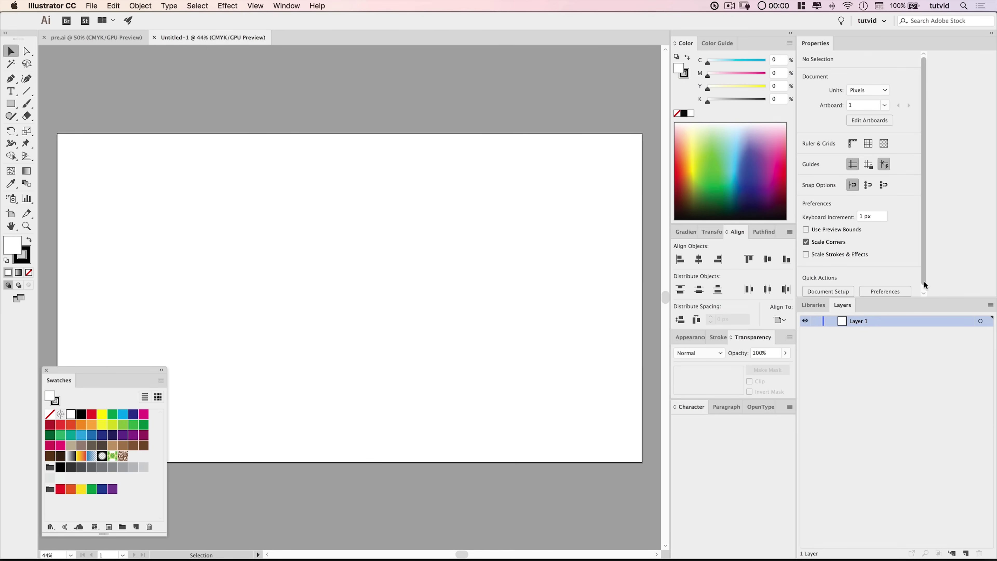
Set the Layers panel row size to a custom 100 px.
left_click(991, 305)
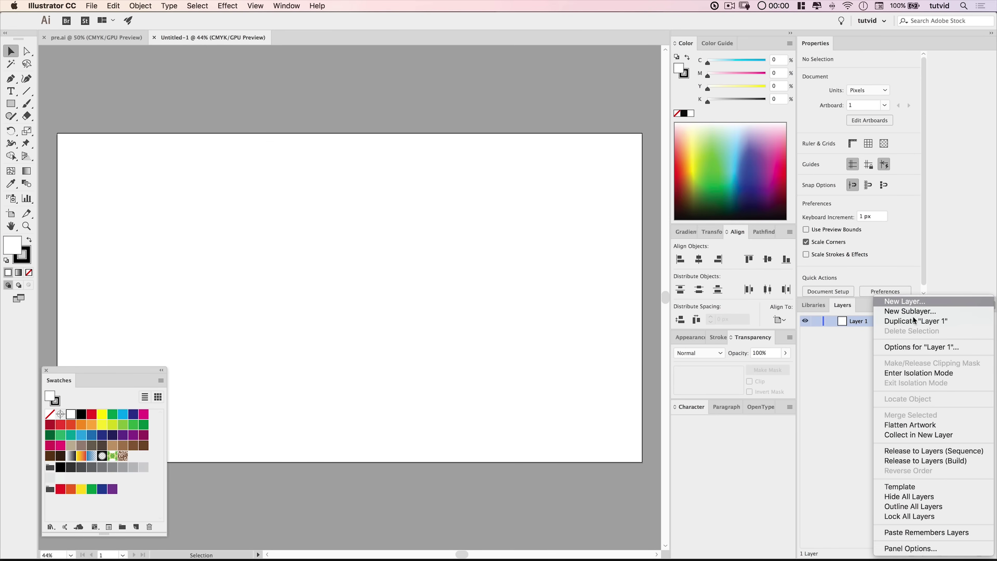
left_click(900, 544)
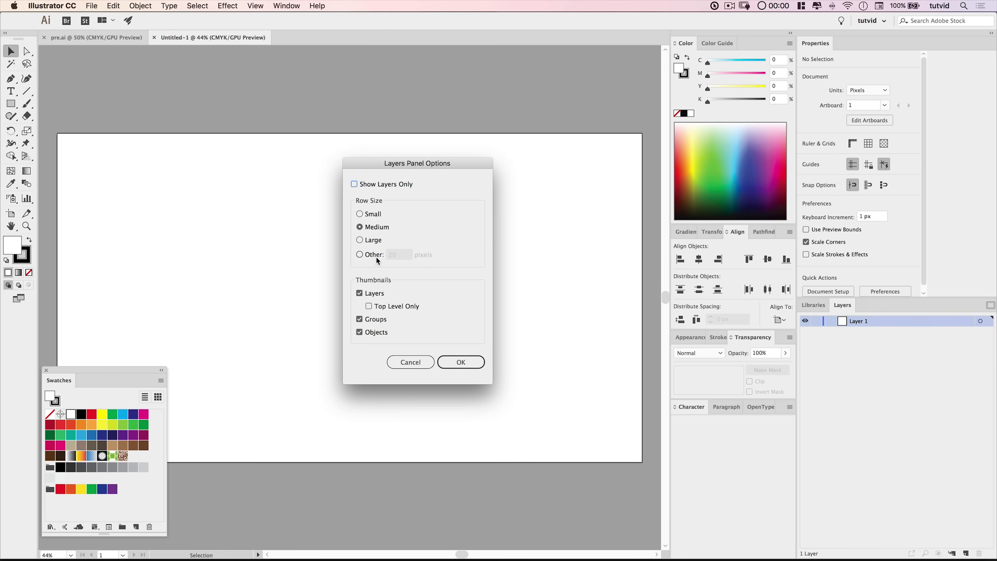
left_click(377, 259)
type("100")
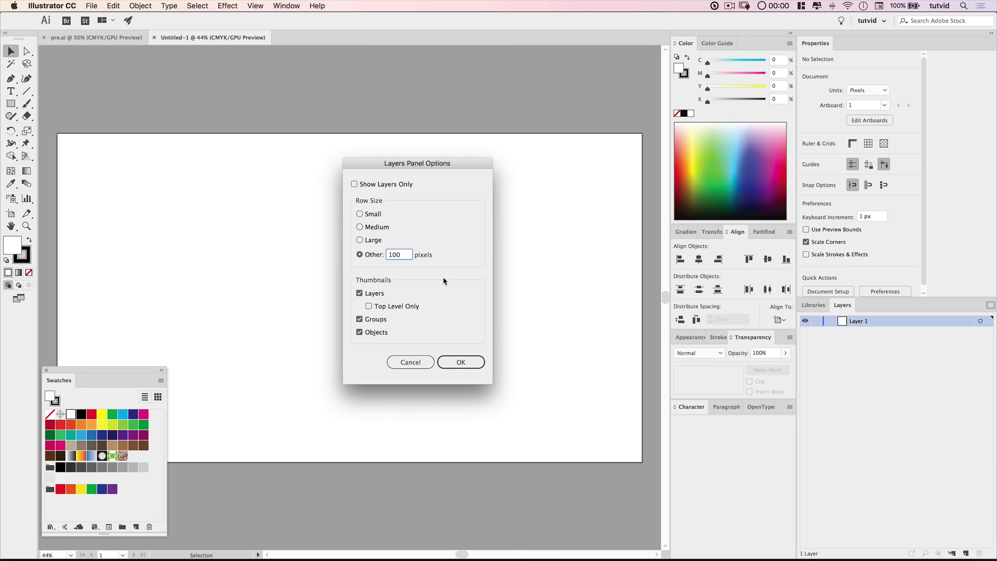
left_click(463, 361)
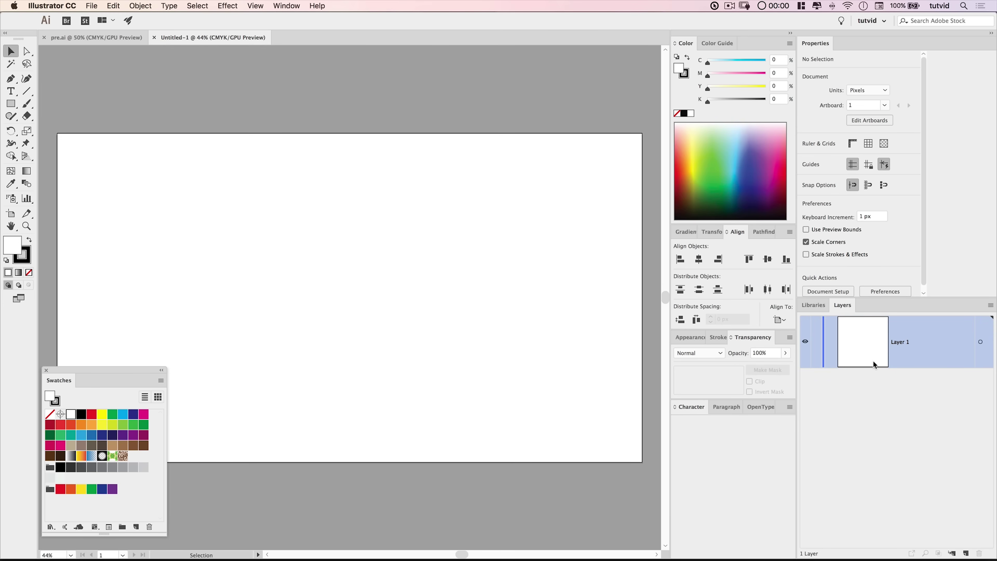
Draw a 600 × 600 px circle with the Ellipse tool.
left_click_drag(10, 103, 65, 129)
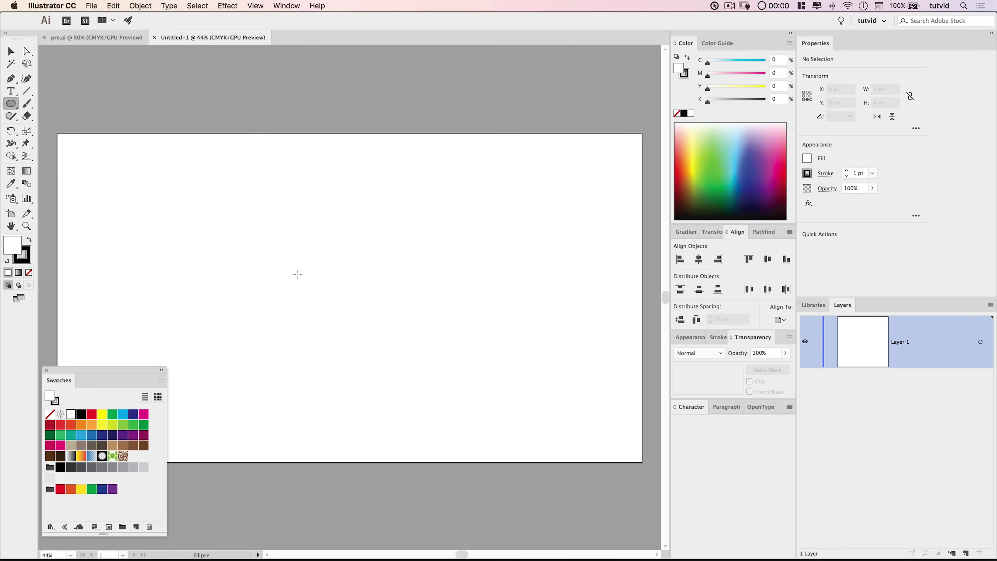
left_click(297, 262)
type("600")
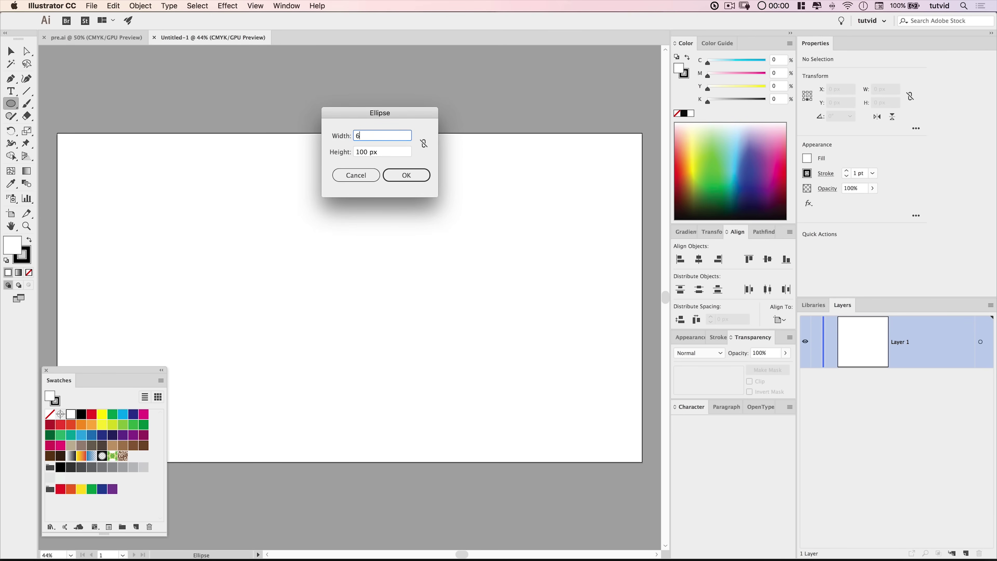
key("Tab")
type("600")
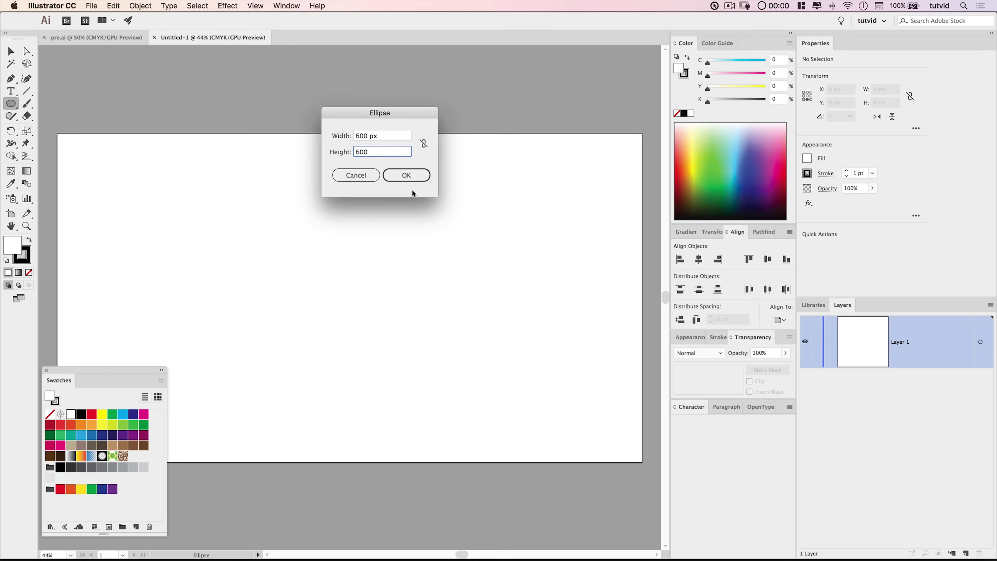
left_click(411, 179)
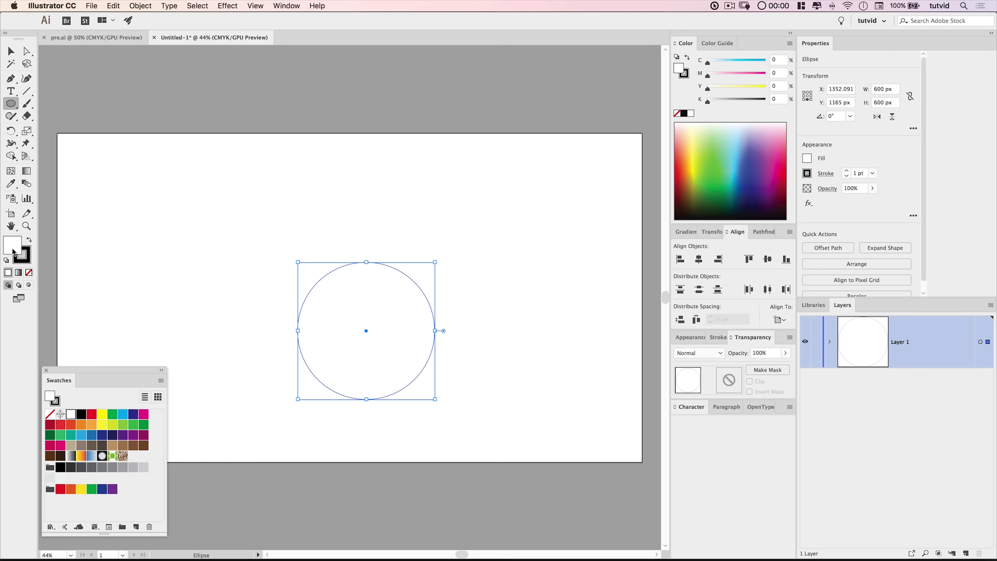
Give the circle no fill and a 5 pt stroke.
left_click(29, 272)
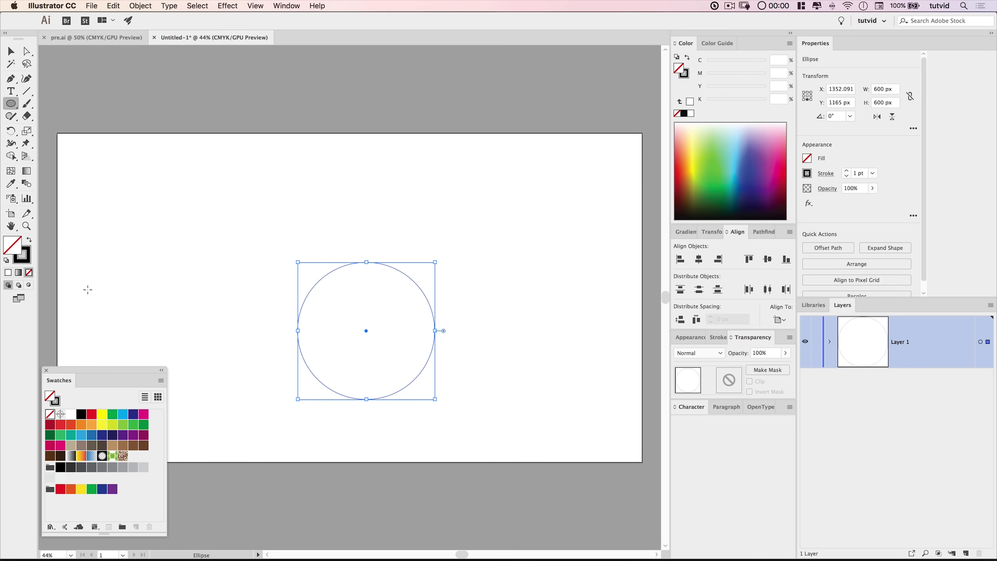
left_click(846, 171)
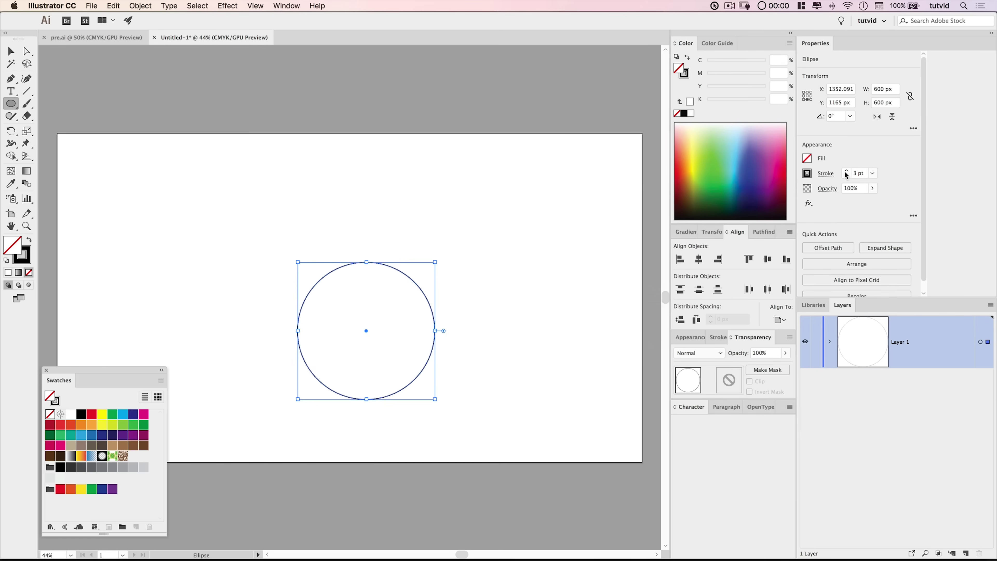
left_click(846, 171)
left_click(846, 171)
left_click(846, 171)
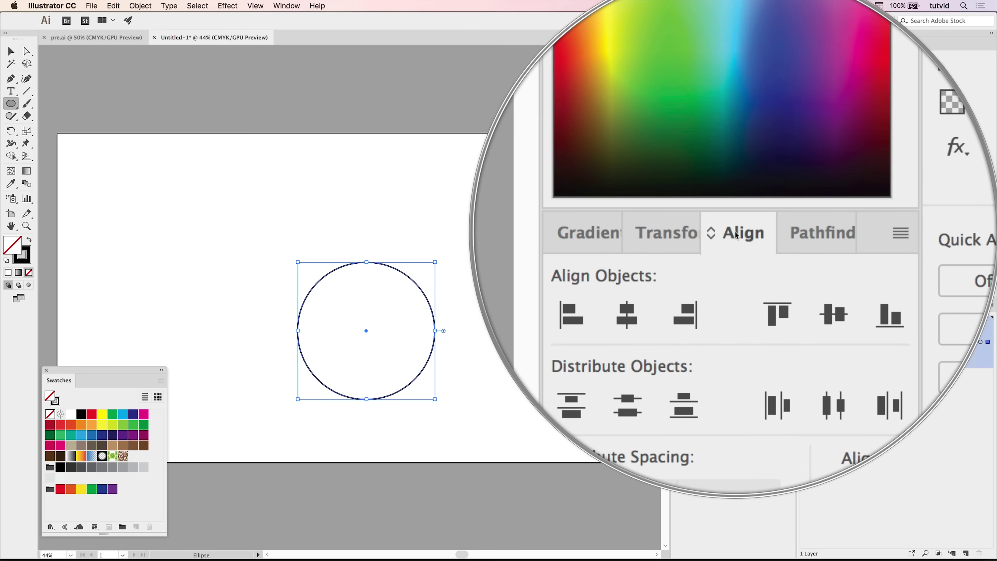
Centre the circle horizontally and vertically on the artboard.
left_click(779, 318)
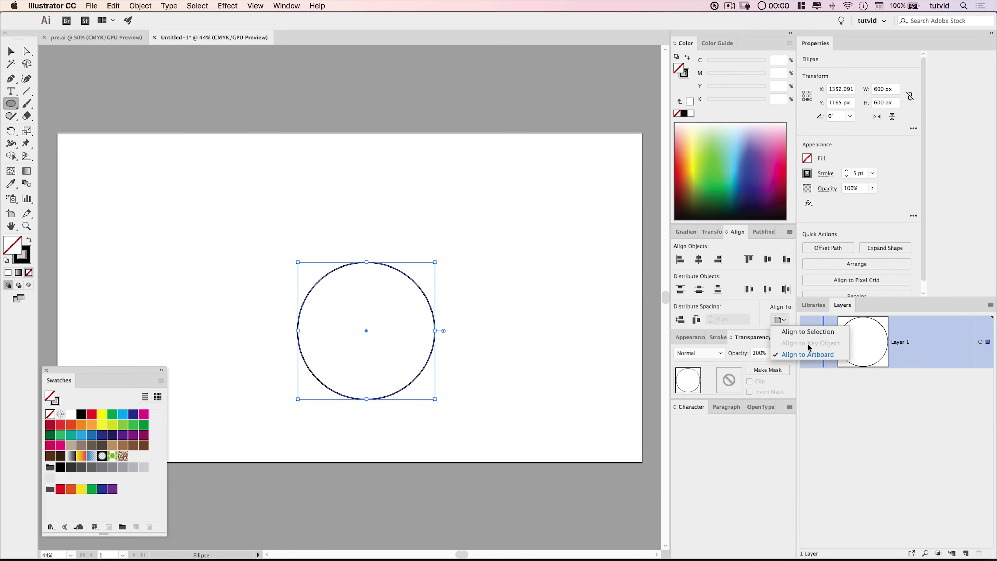
left_click(820, 355)
left_click(700, 260)
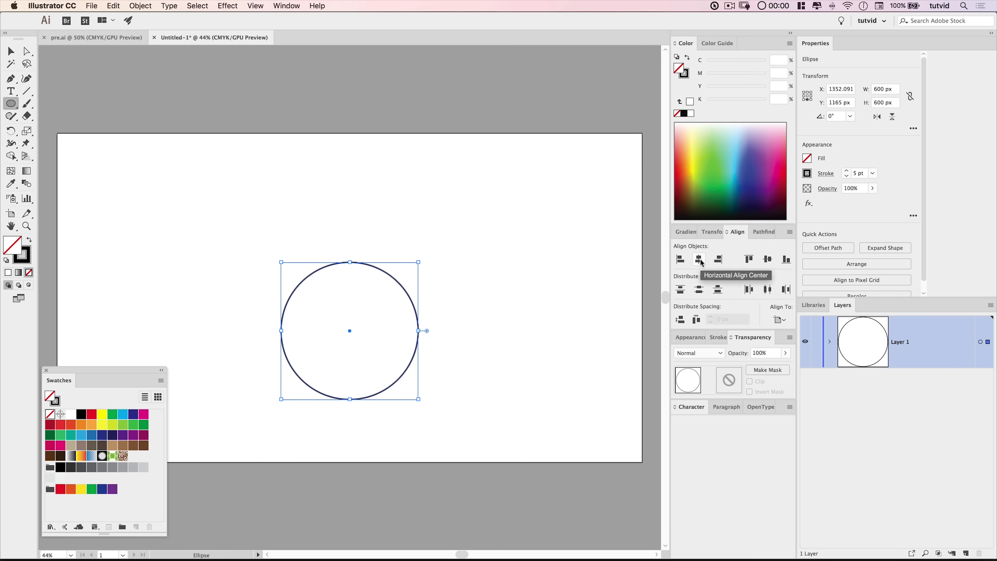
left_click(767, 259)
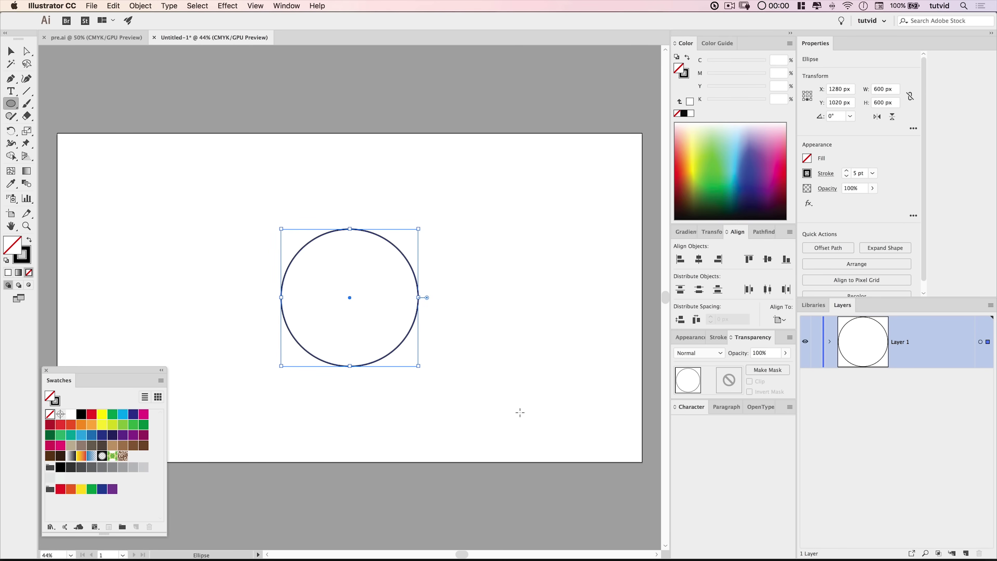
Draw a 280 × 280 px circle with the Ellipse tool.
left_click(378, 176)
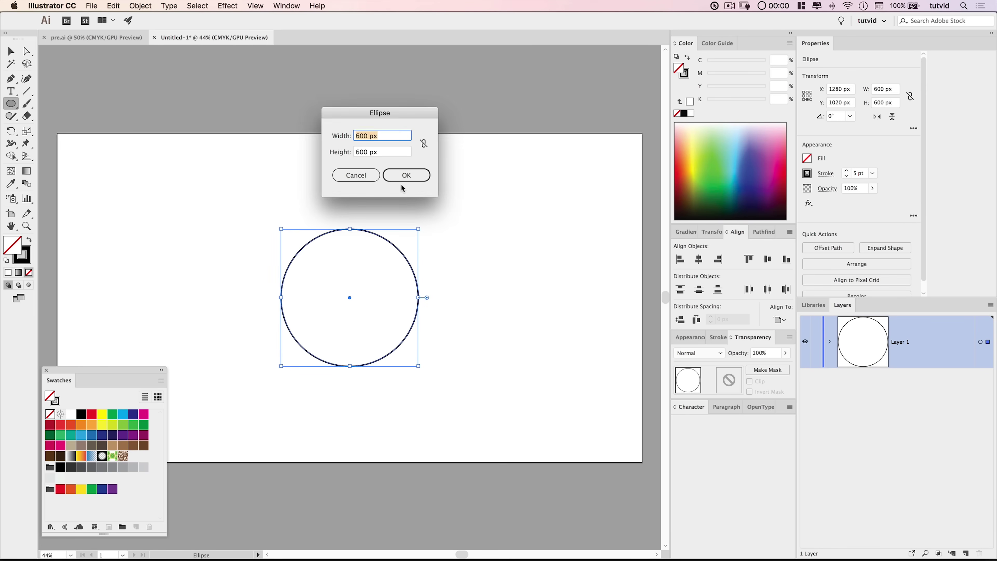
type("280")
key("Tab")
type("280")
key("Return")
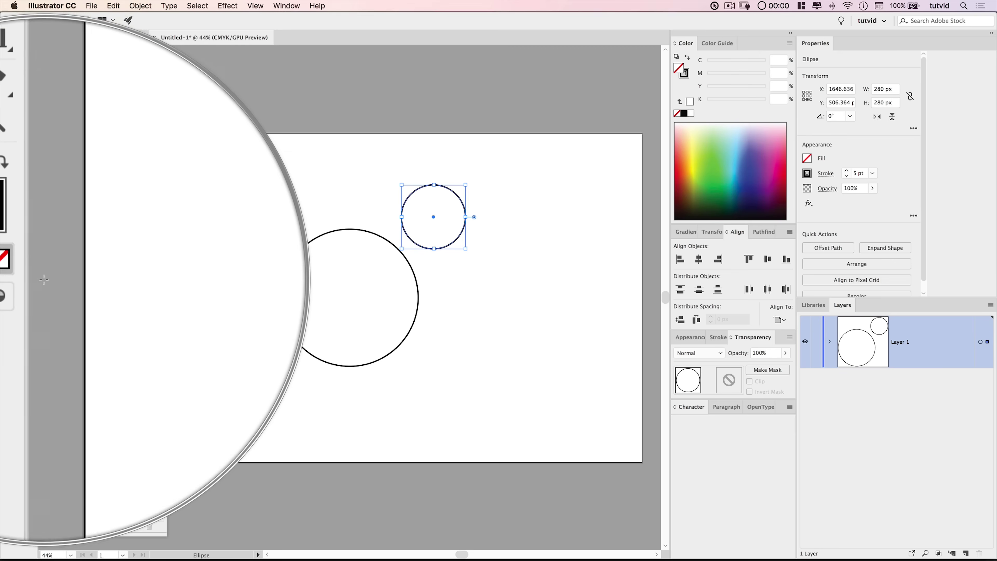
Select both circles and centre them horizontally and vertically on the artboard.
key("v")
left_click_drag(262, 154, 497, 383)
left_click(779, 319)
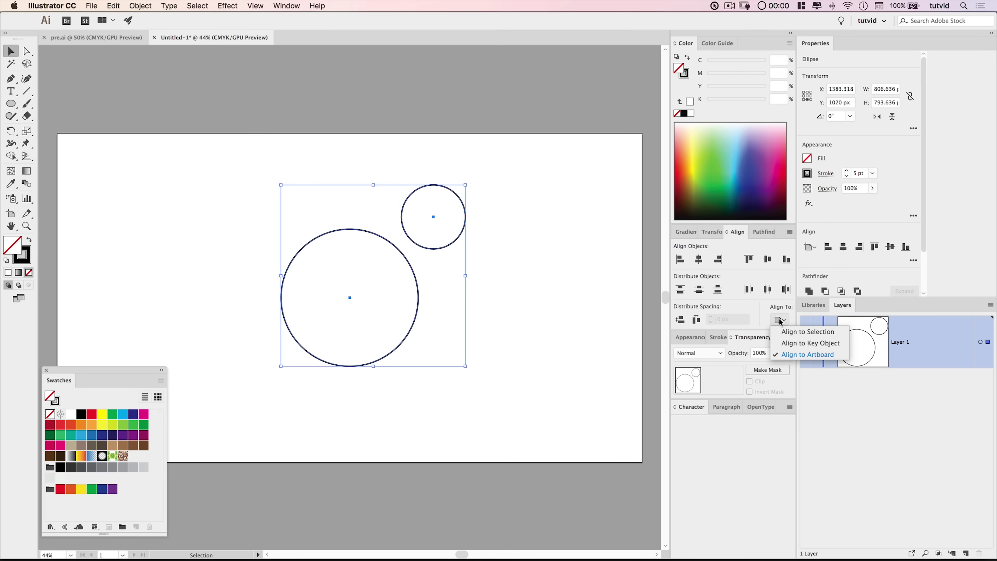
left_click(717, 262)
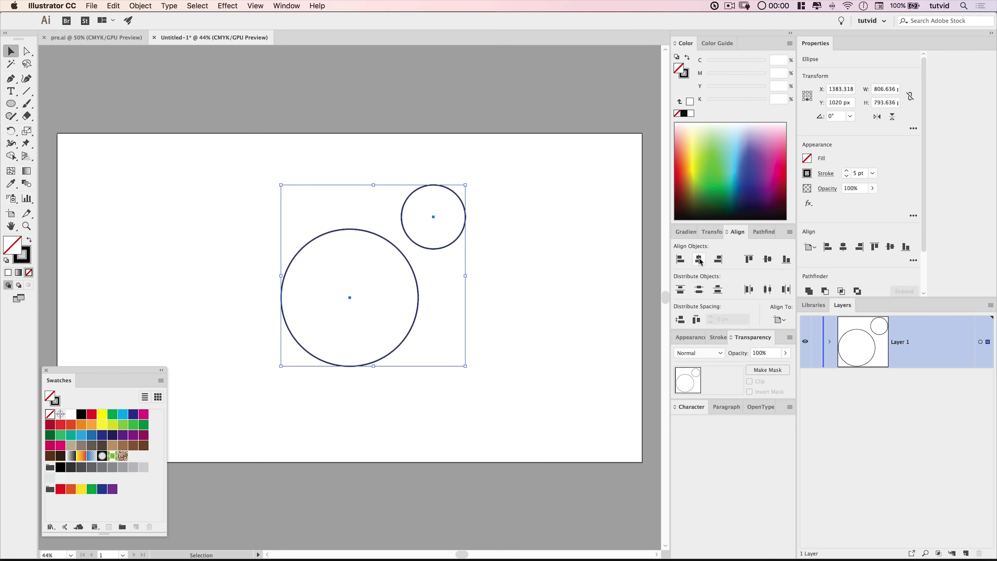
left_click(699, 259)
left_click(767, 259)
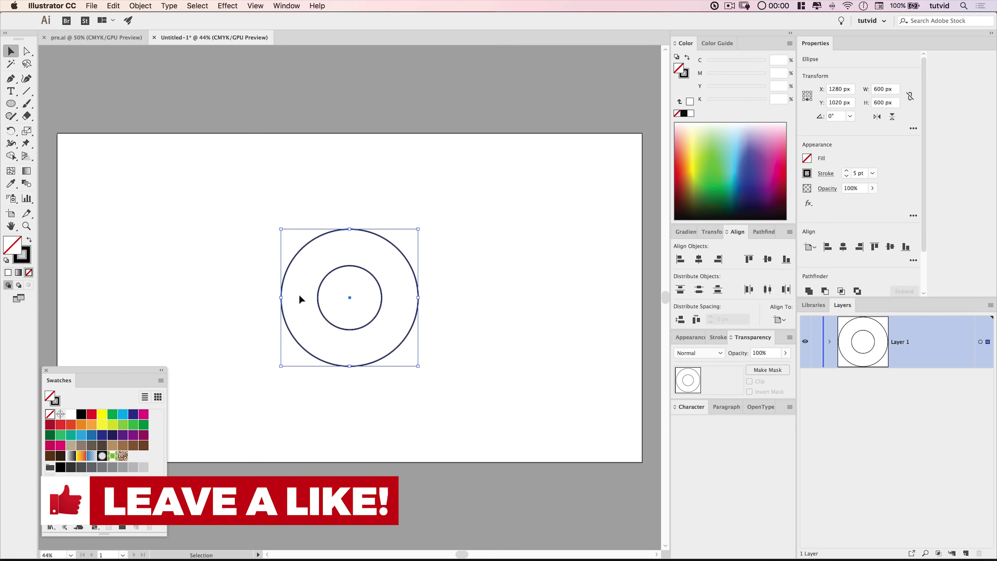
left_click(500, 290)
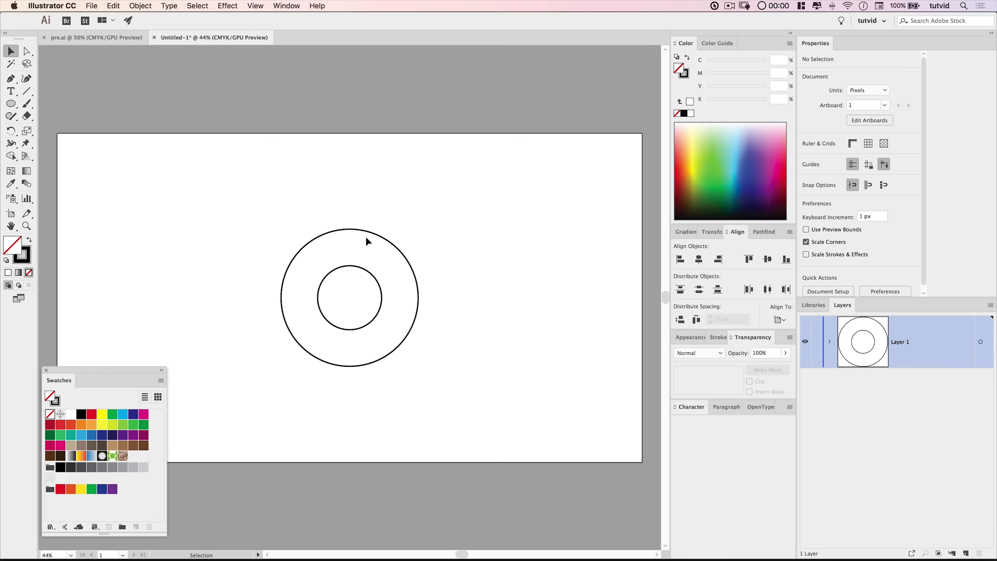
left_click(419, 299)
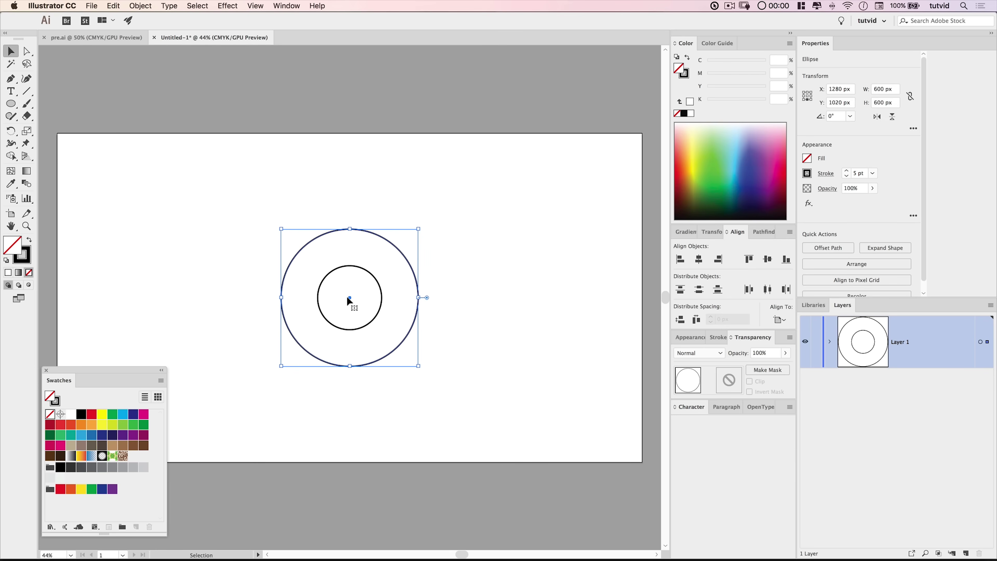
left_click(374, 279)
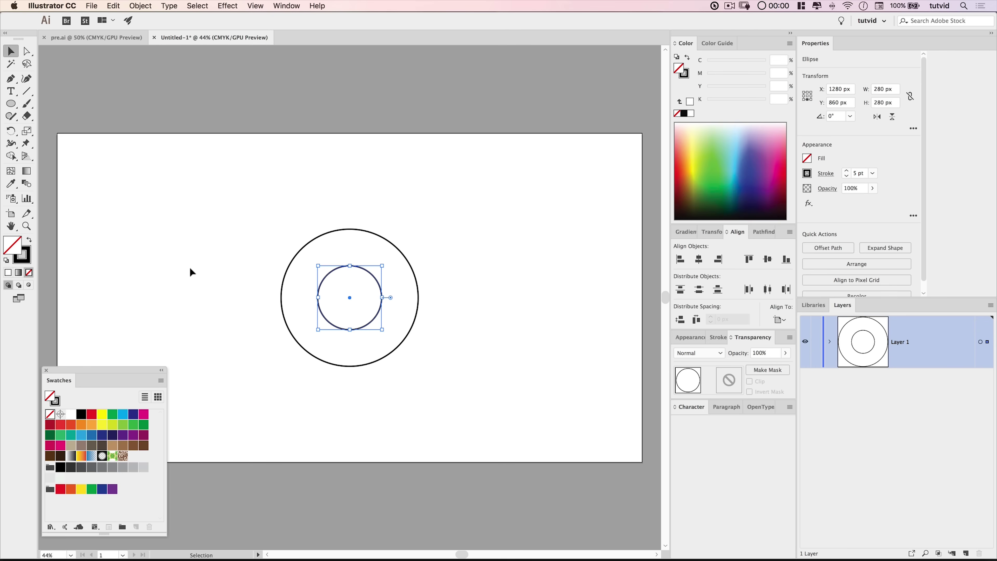
left_click(220, 321)
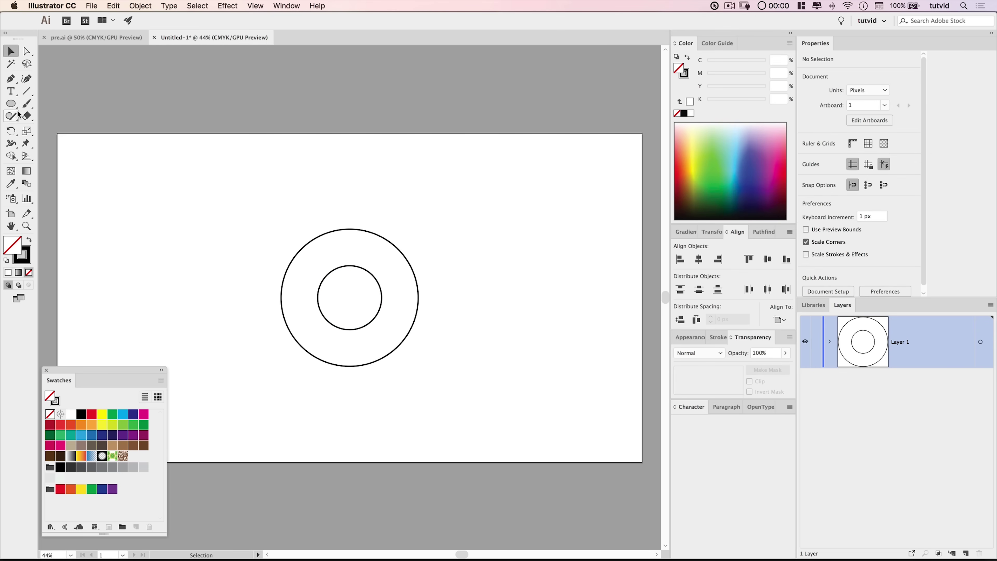
Draw a 440 × 440 px circle with the Ellipse tool.
left_click(10, 104)
left_click(383, 203)
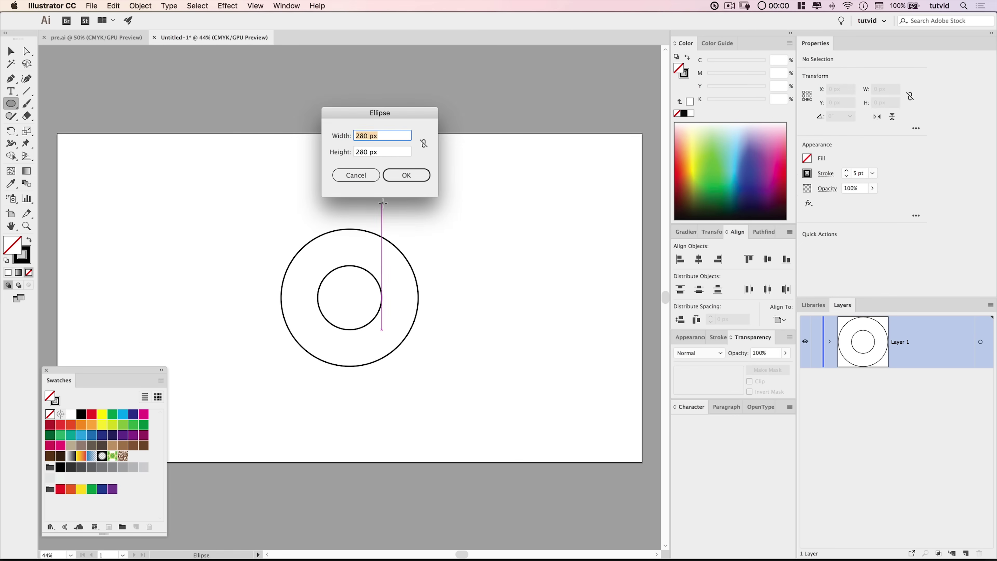
type("440")
key("Tab")
type("440")
key("Return")
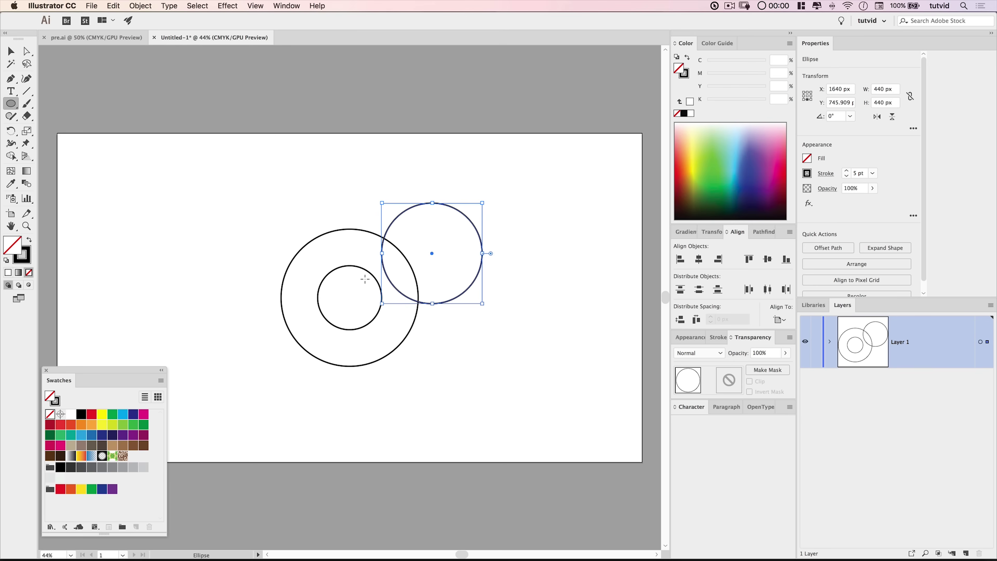
Align the 440 px circle bottom and horizontal centre to the large circle as key object.
key("v")
left_click_drag(322, 161, 485, 255)
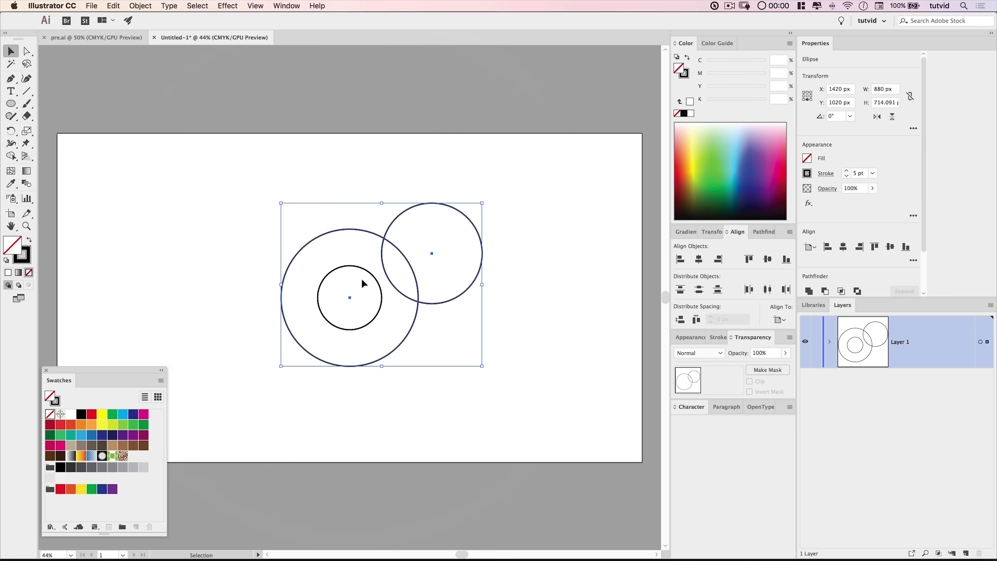
left_click(783, 318)
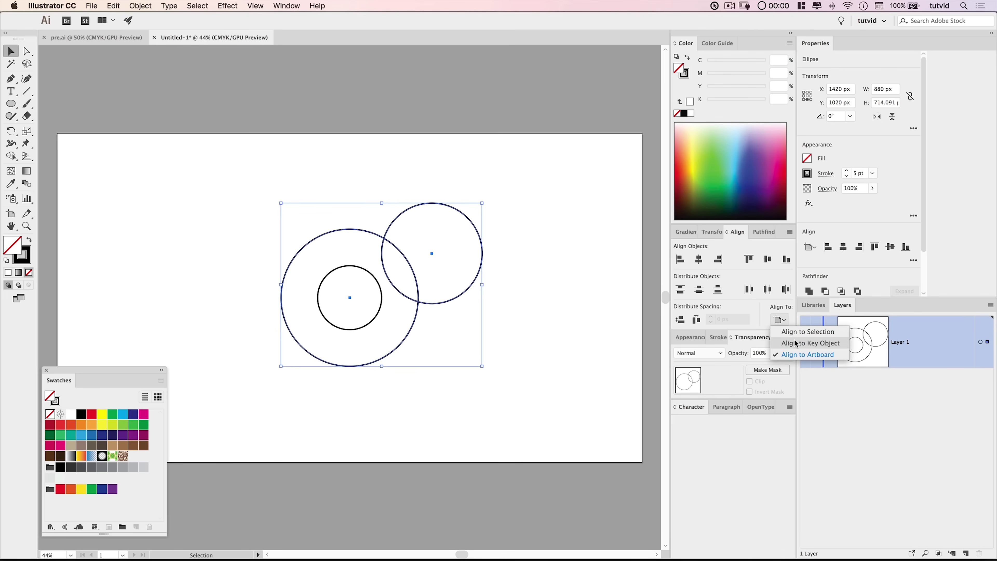
left_click(787, 344)
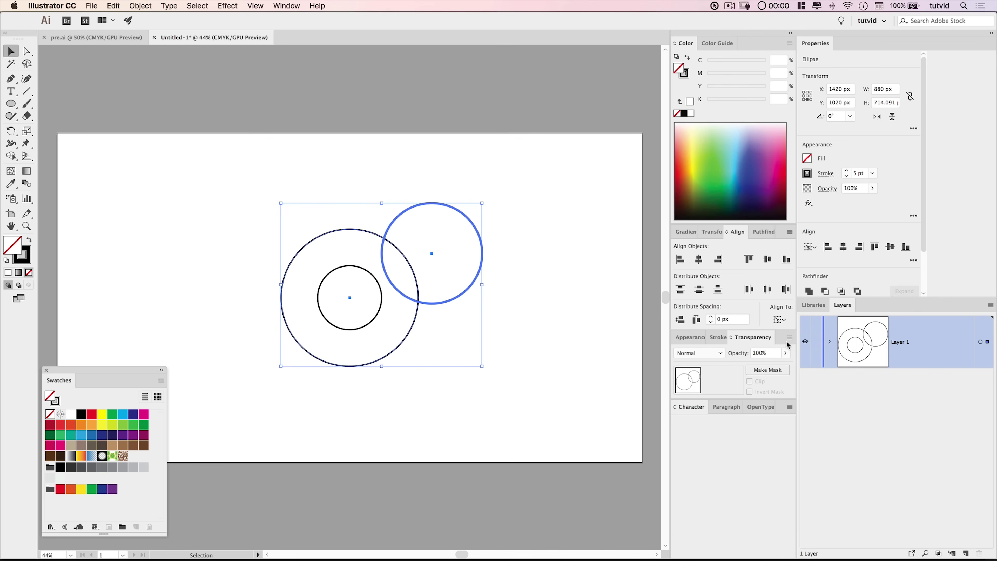
left_click(340, 229)
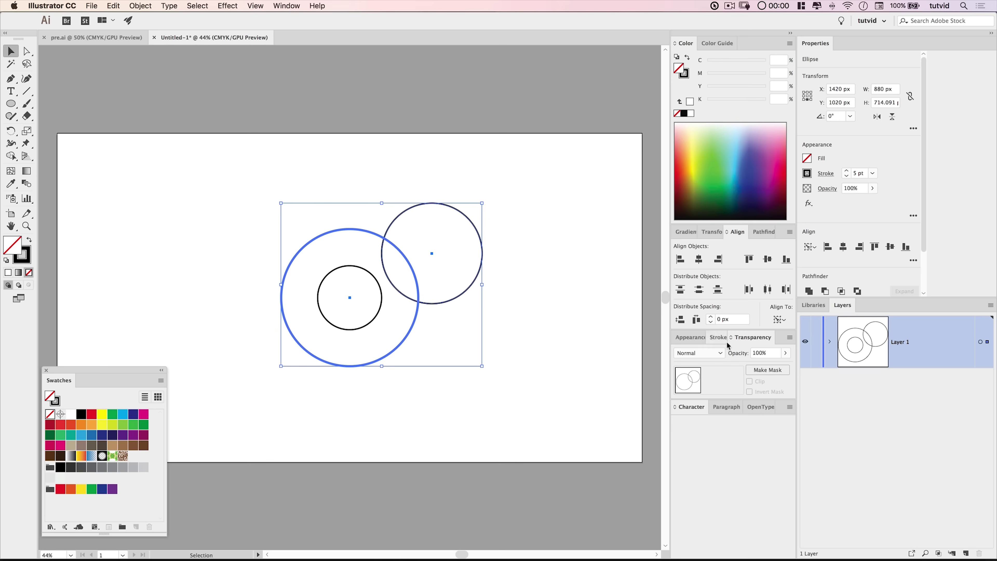
left_click(786, 259)
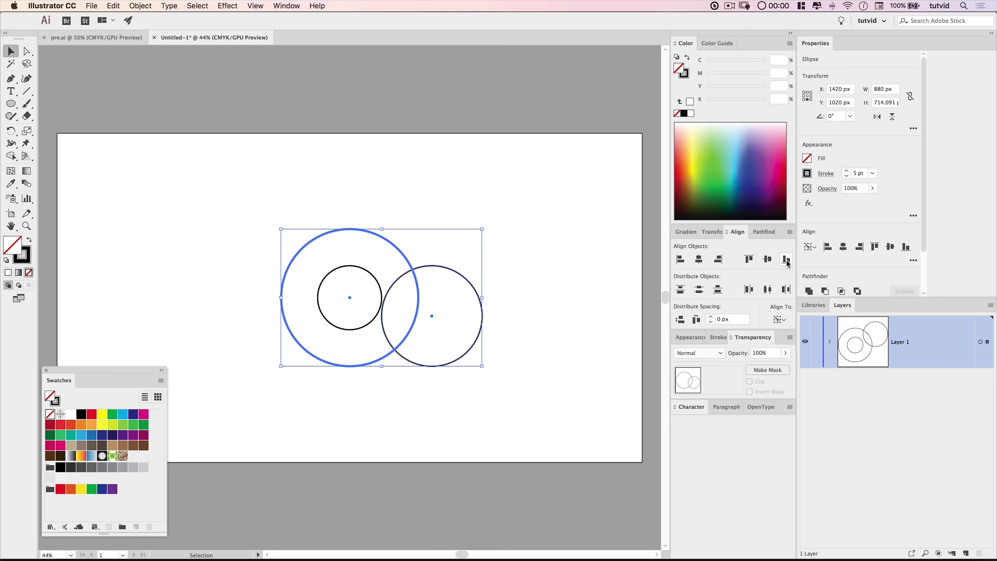
left_click(699, 259)
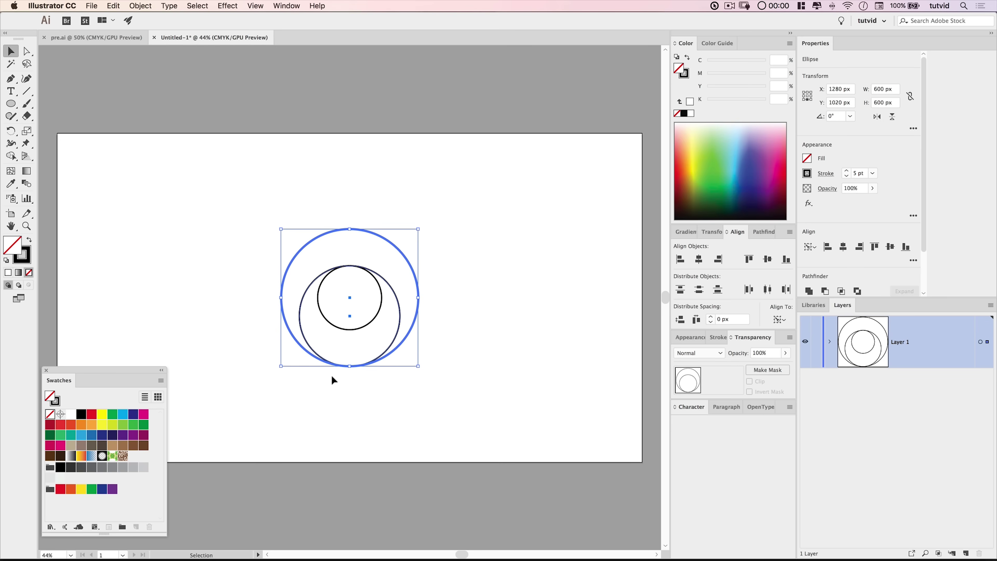
left_click(538, 375)
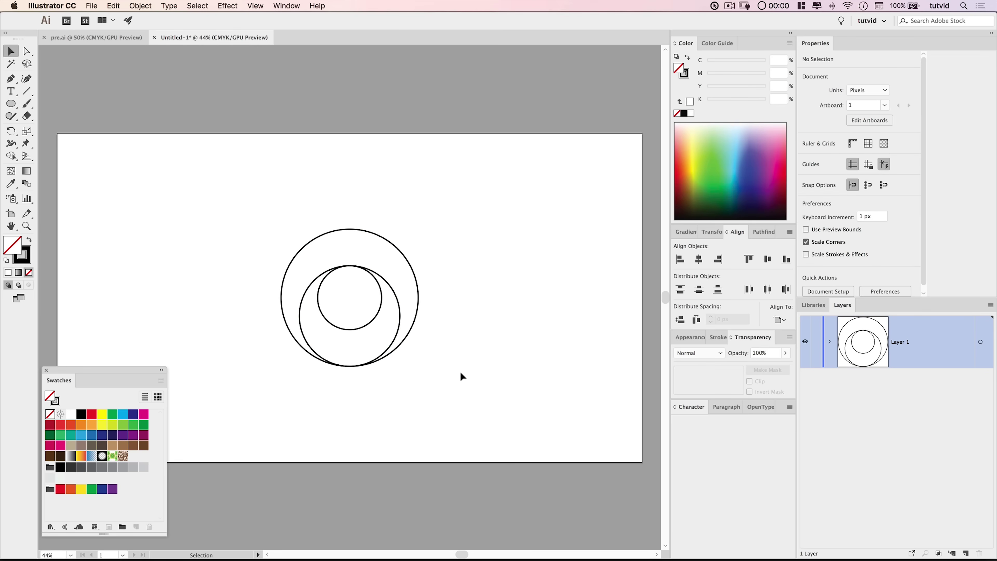
left_click_drag(461, 376, 310, 355)
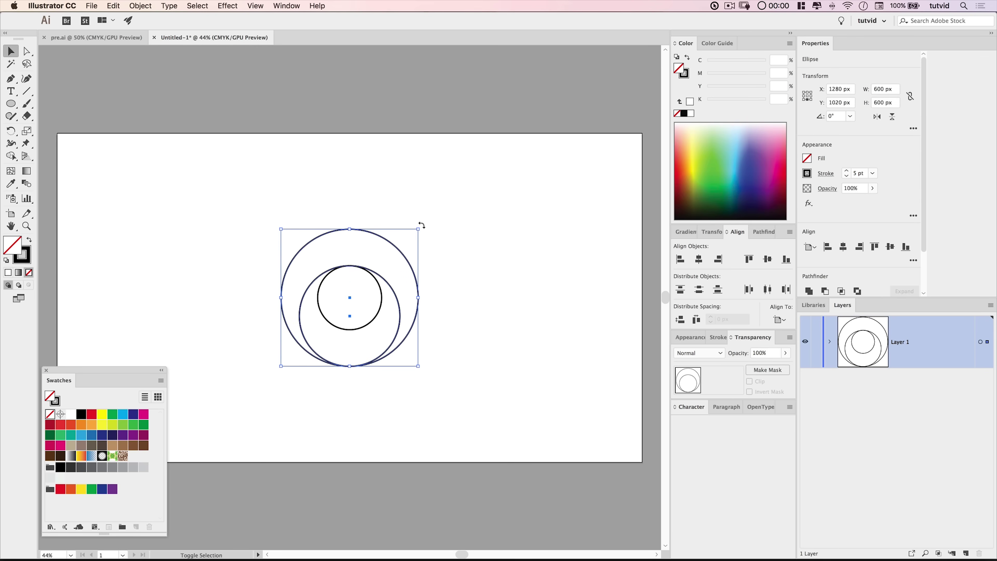
Rotate the outer and middle circles to 315°.
left_click_drag(422, 224, 447, 279)
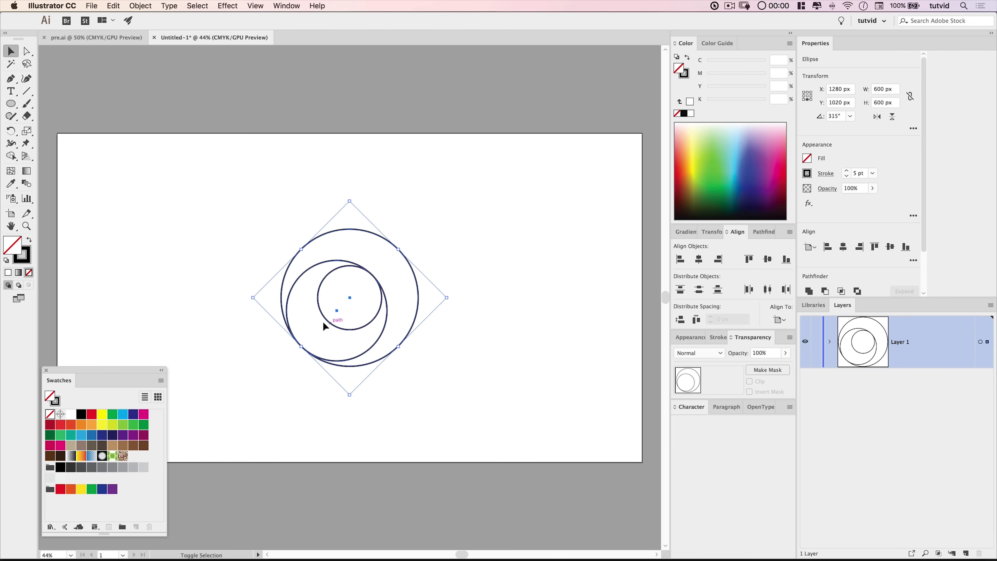
left_click(423, 375)
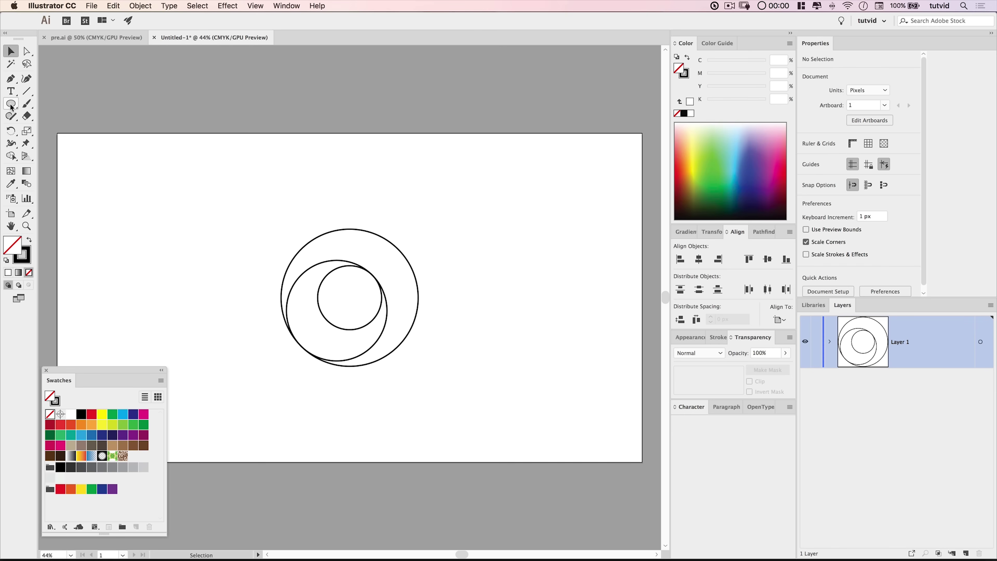
left_click(304, 274)
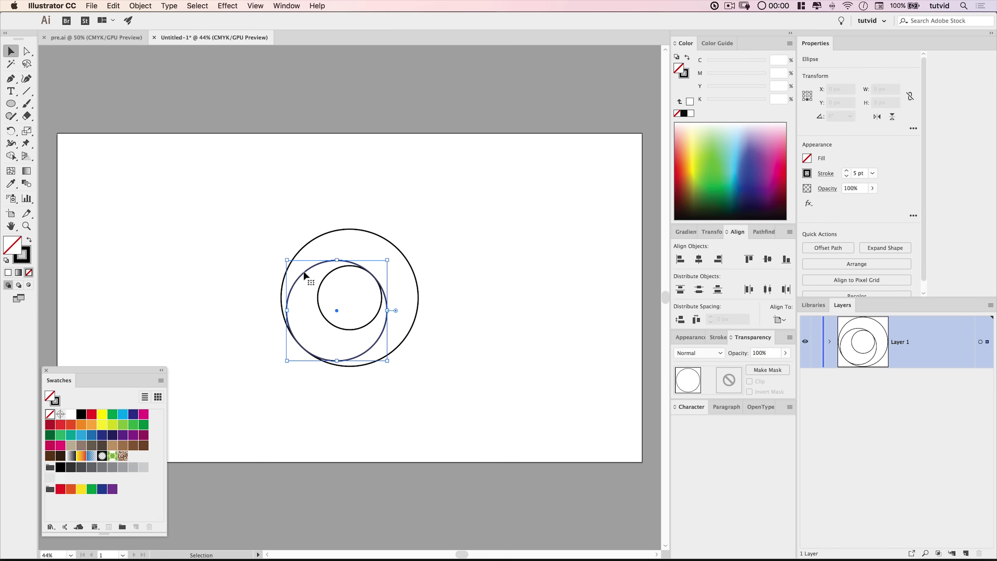
left_click_drag(306, 275, 456, 153)
left_click(454, 172)
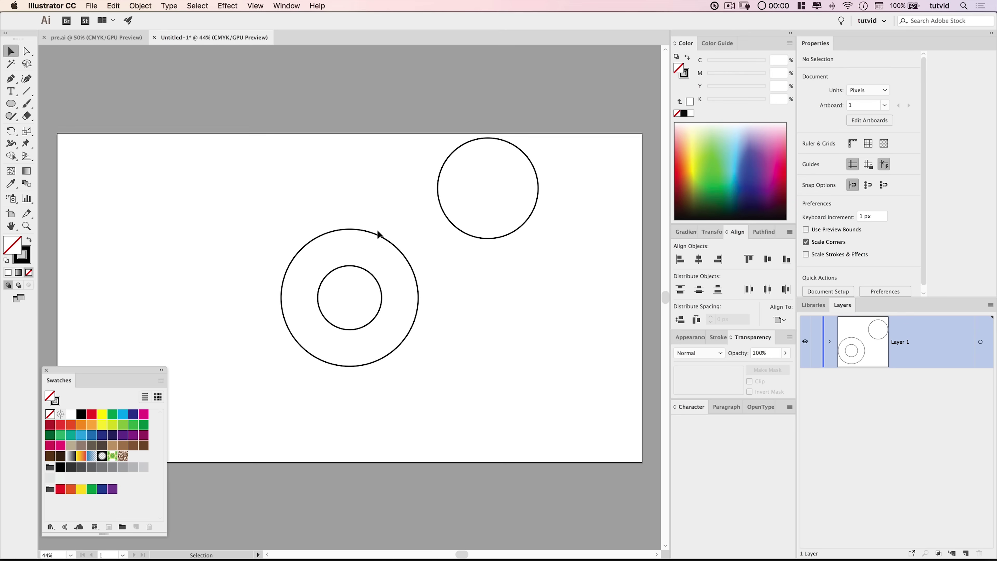
key("super+z")
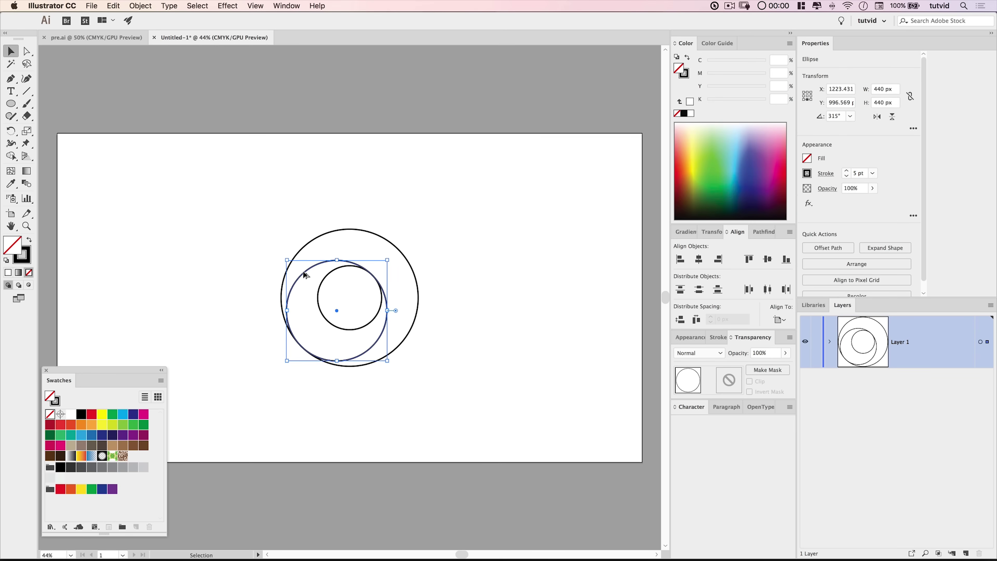
Copy the middle circle, align it bottom-centre to the large circle, and rotate 45° back.
left_click_drag(305, 275, 487, 201)
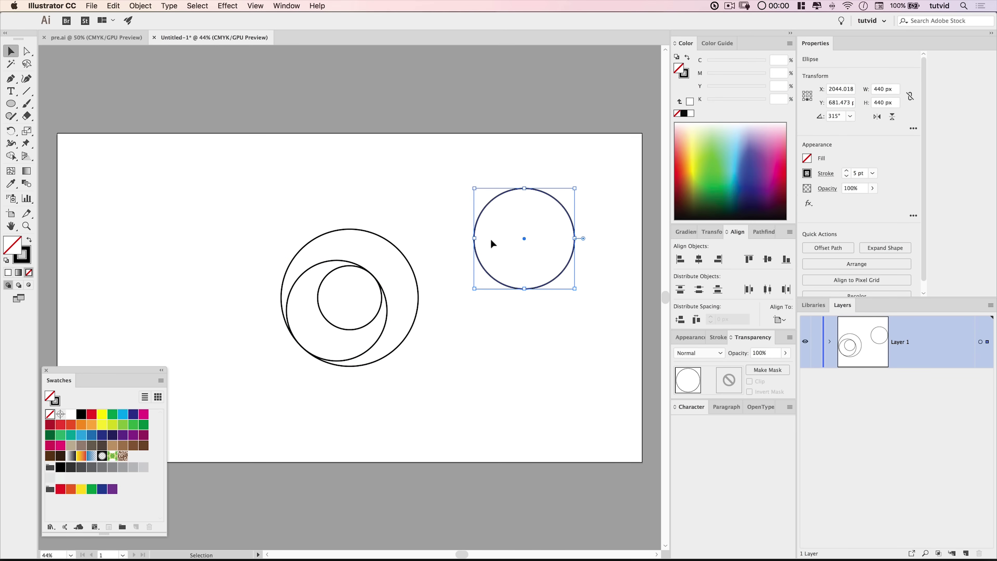
left_click_drag(368, 247, 363, 243)
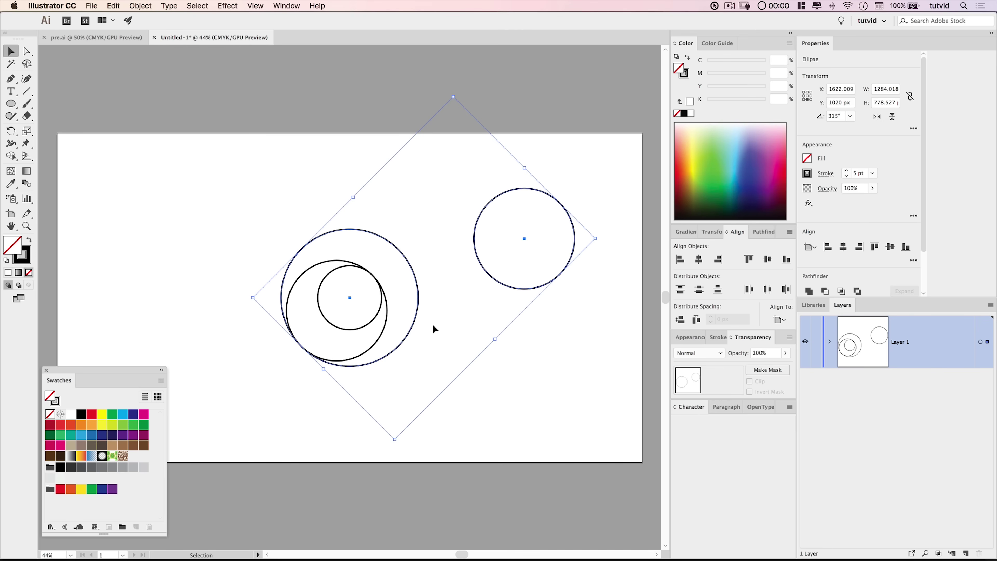
left_click(780, 319)
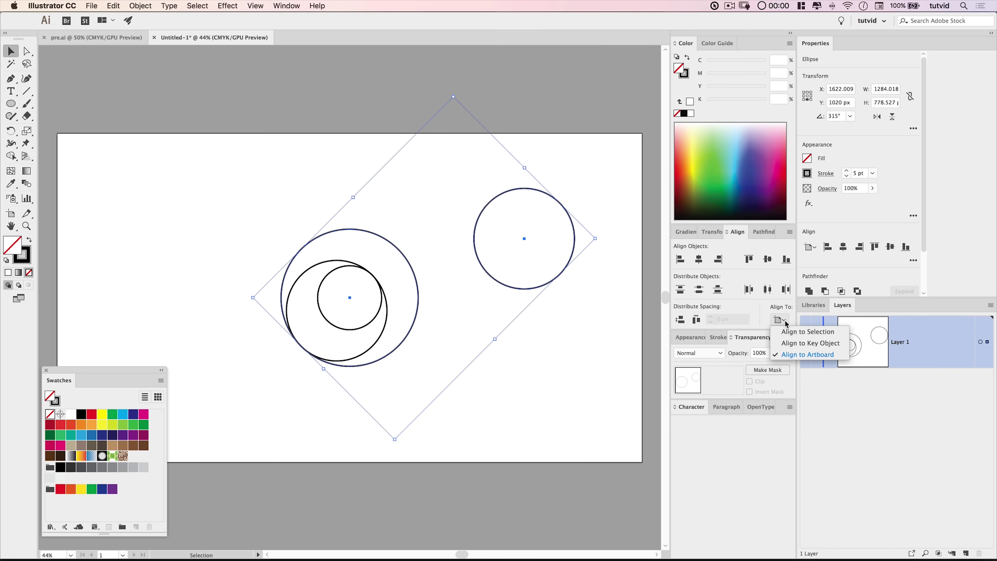
left_click(793, 342)
left_click(381, 240)
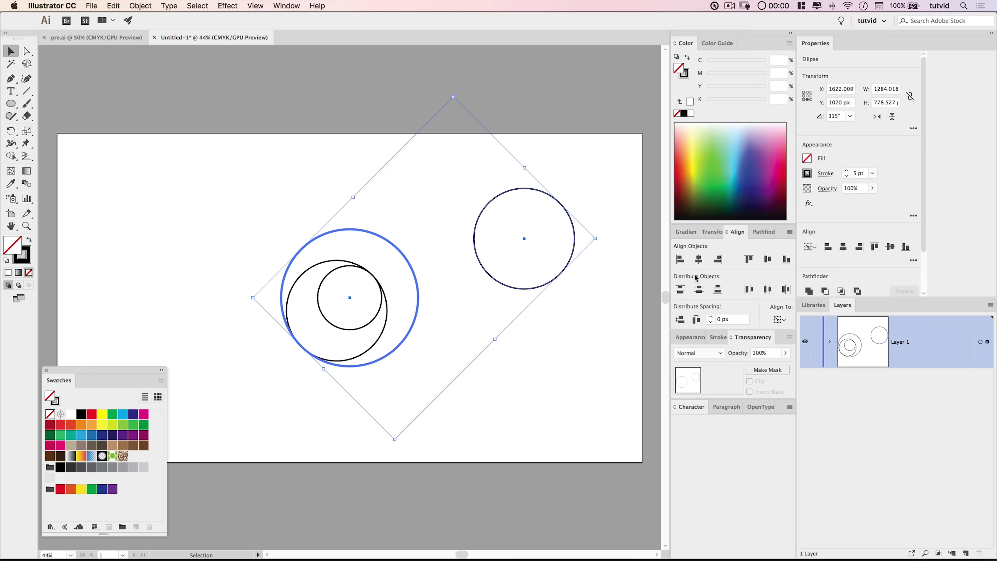
left_click(698, 259)
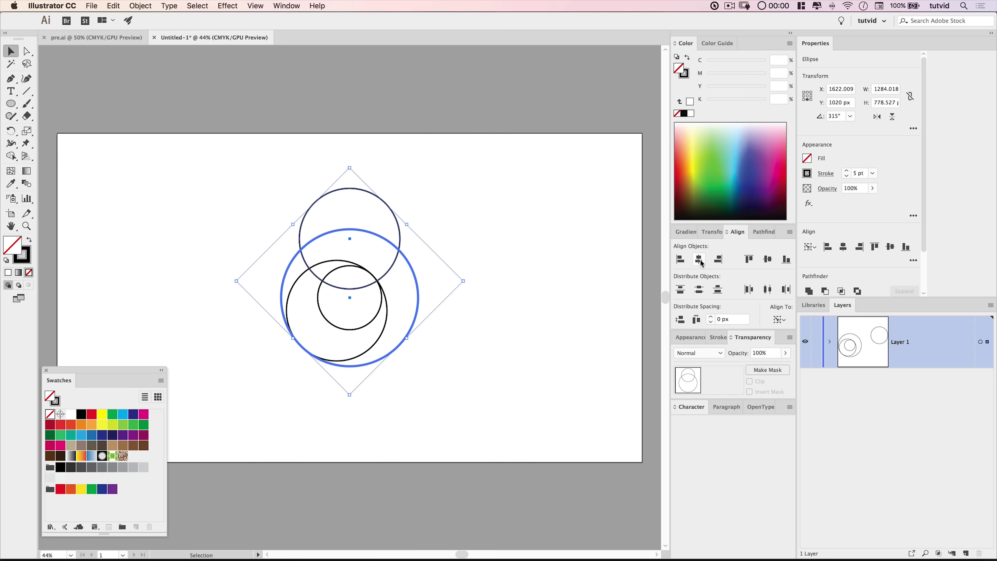
left_click(786, 259)
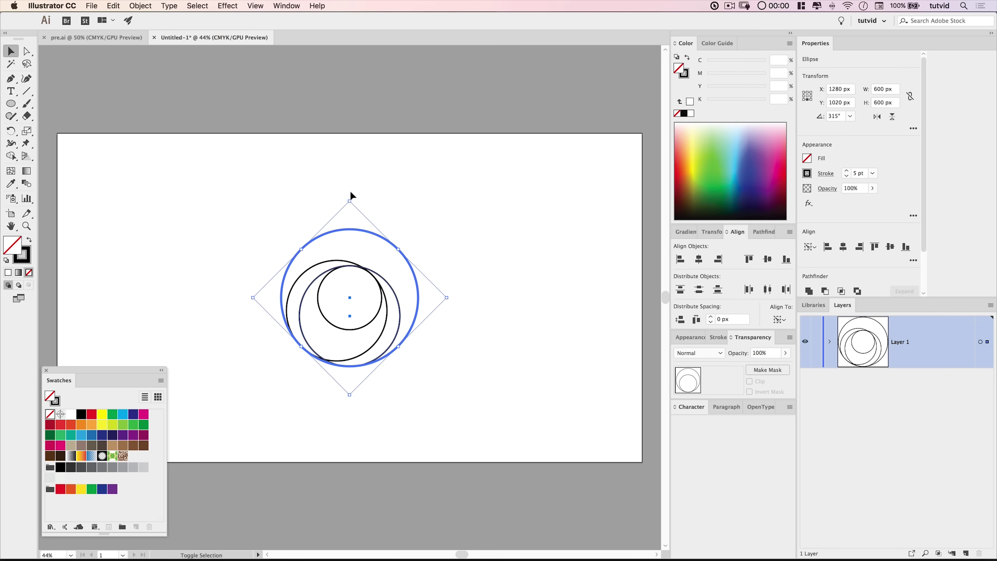
left_click_drag(349, 196, 296, 210)
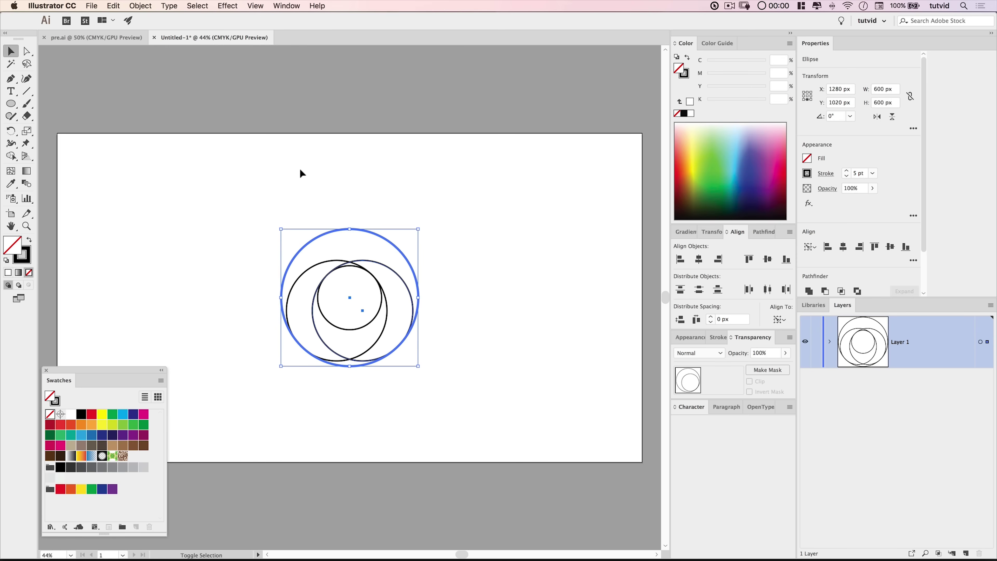
left_click(392, 428)
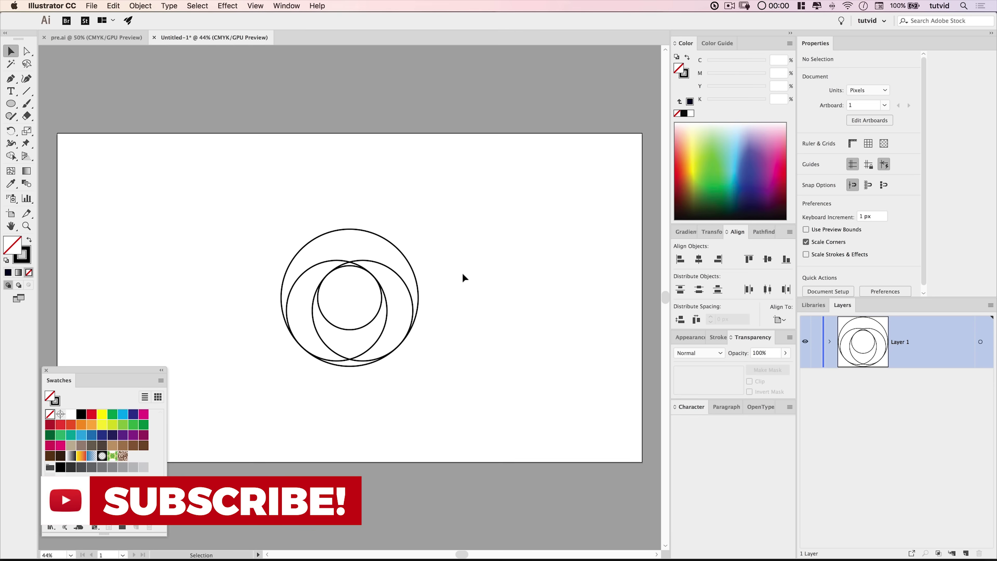
Draw a 360 × 360 px square with the Rectangle tool.
left_click(11, 103)
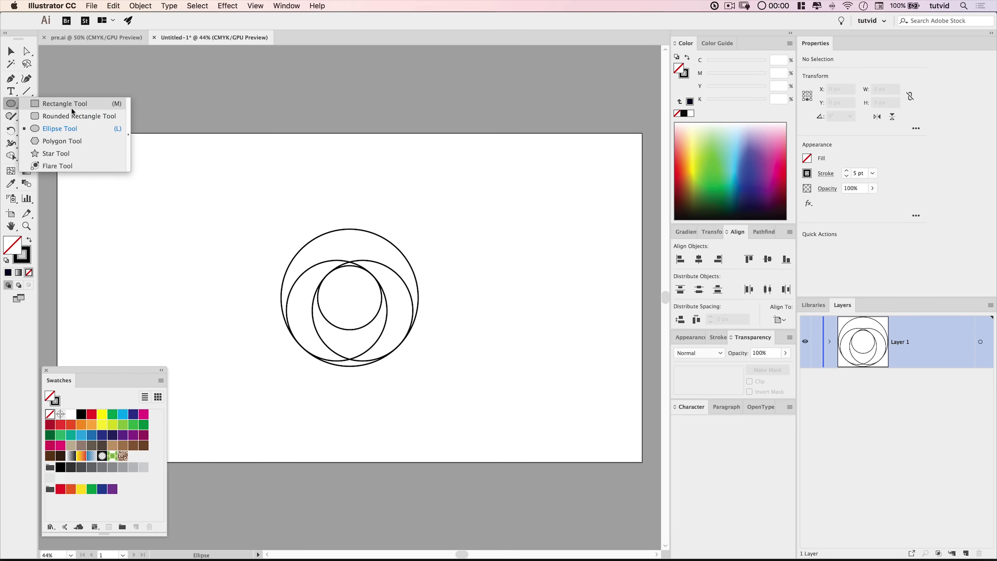
left_click(75, 104)
left_click(138, 108)
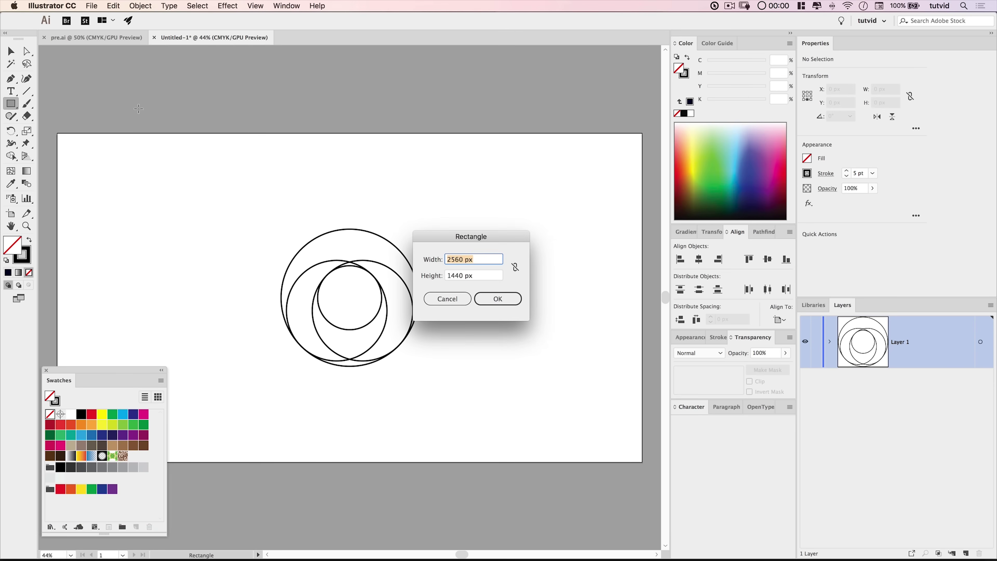
left_click_drag(469, 237, 438, 208)
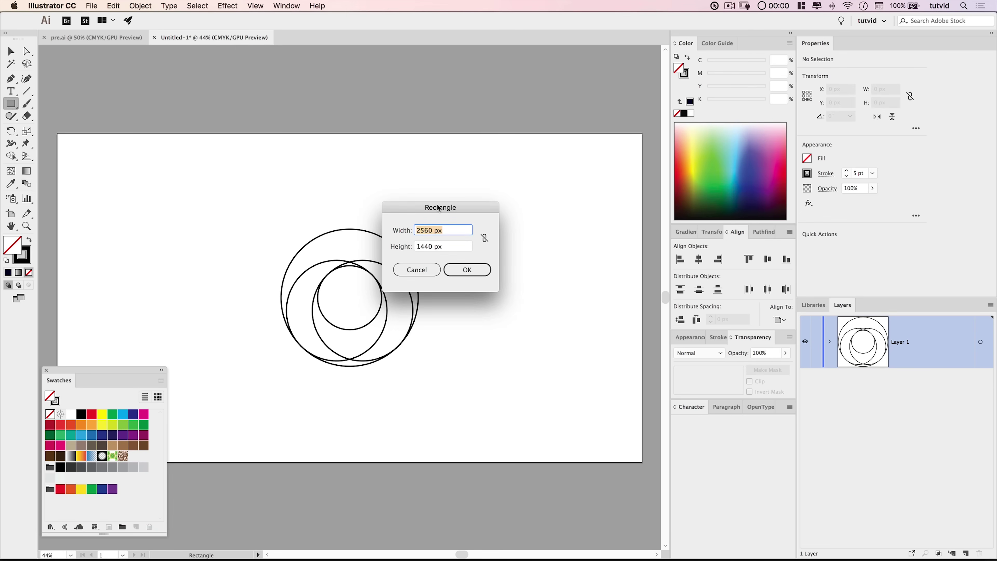
type("360")
key("Tab")
type("360")
key("Tab")
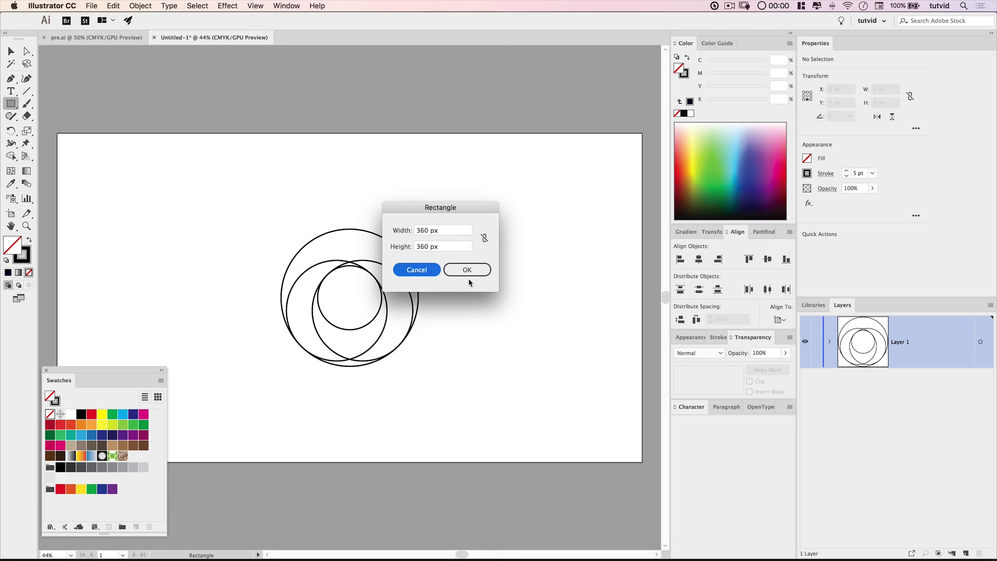
left_click(467, 271)
With Smart Guides on, move the diamond so its left corner sits at the circles' centre.
left_click(11, 51)
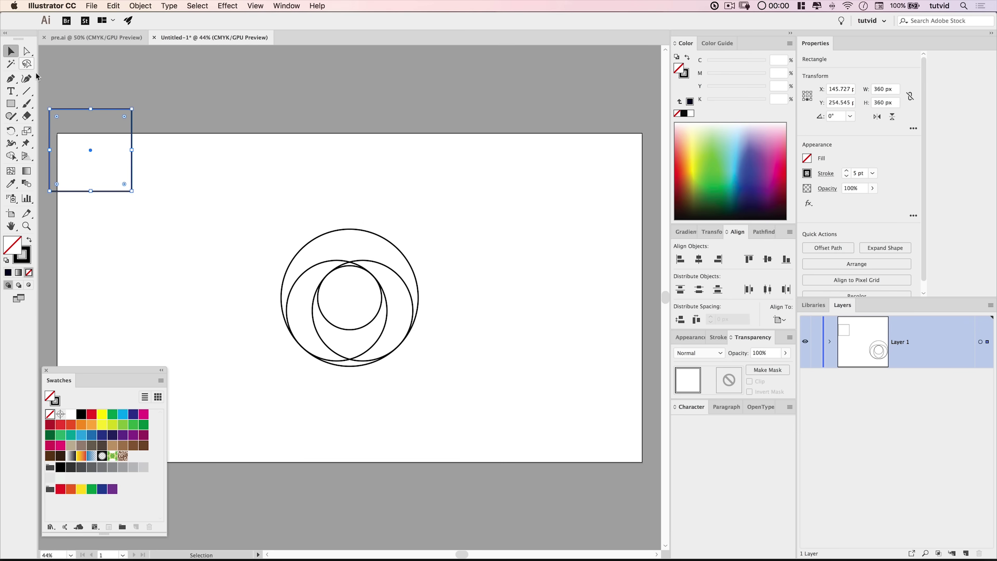
left_click_drag(110, 110, 561, 275)
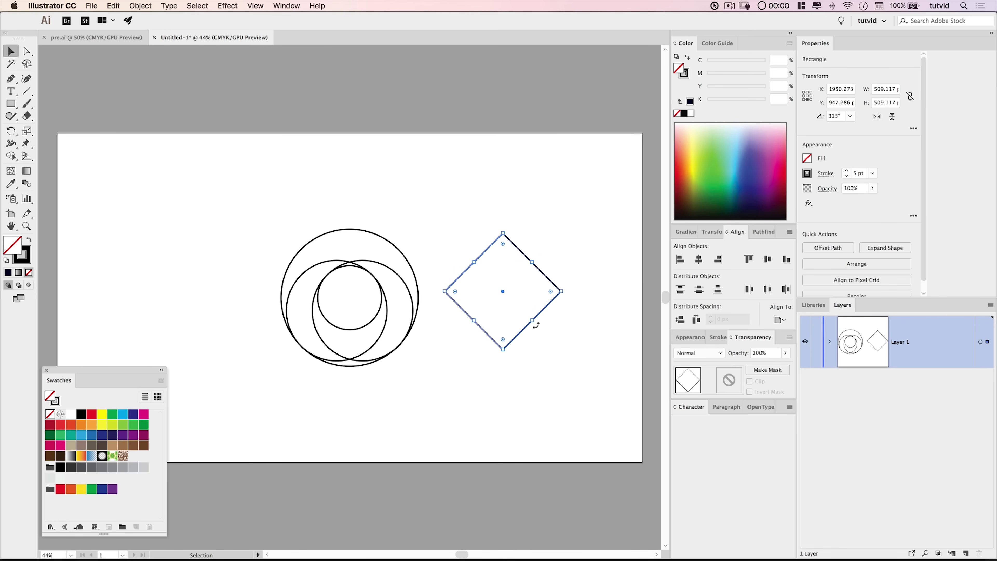
left_click(256, 6)
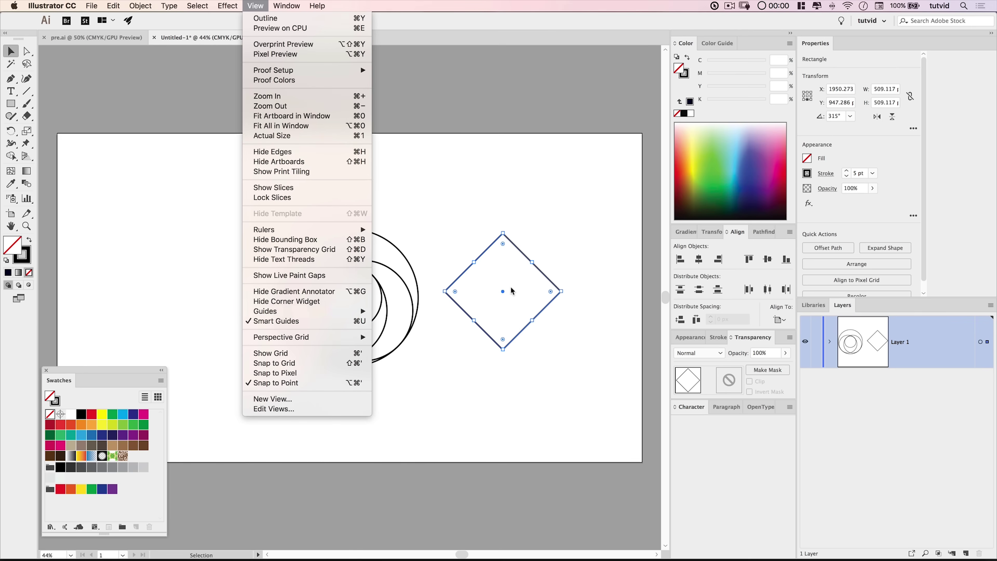
left_click(505, 289)
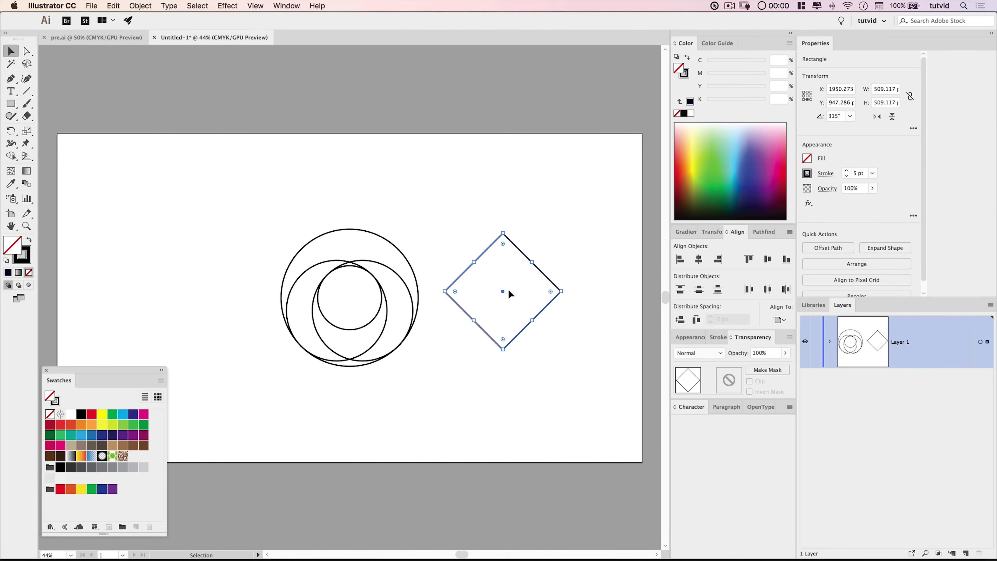
left_click_drag(494, 292, 409, 297)
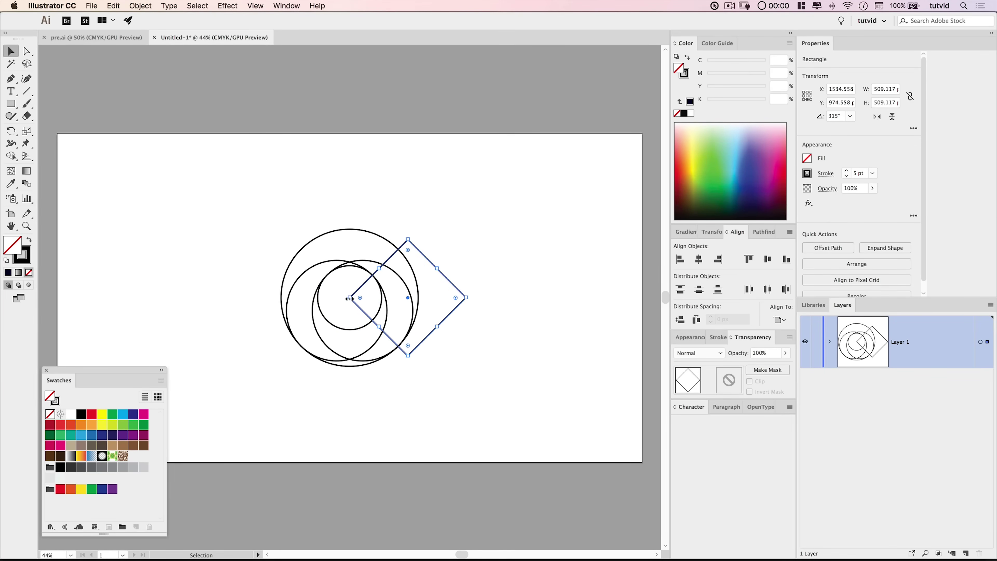
left_click(553, 314)
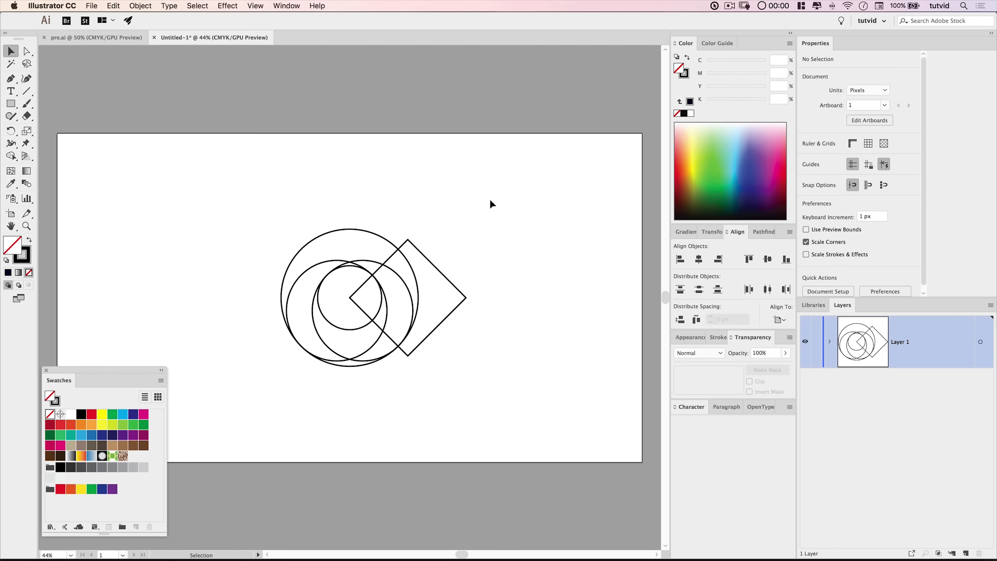
Swap fill and stroke so all circles and the diamond get a black fill and no stroke.
left_click_drag(488, 185, 241, 422)
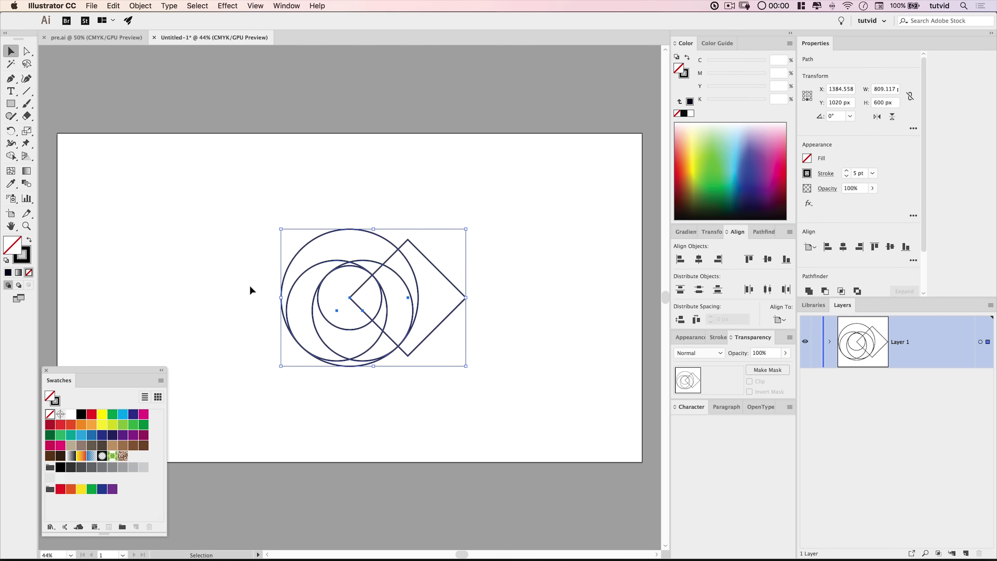
left_click(29, 239)
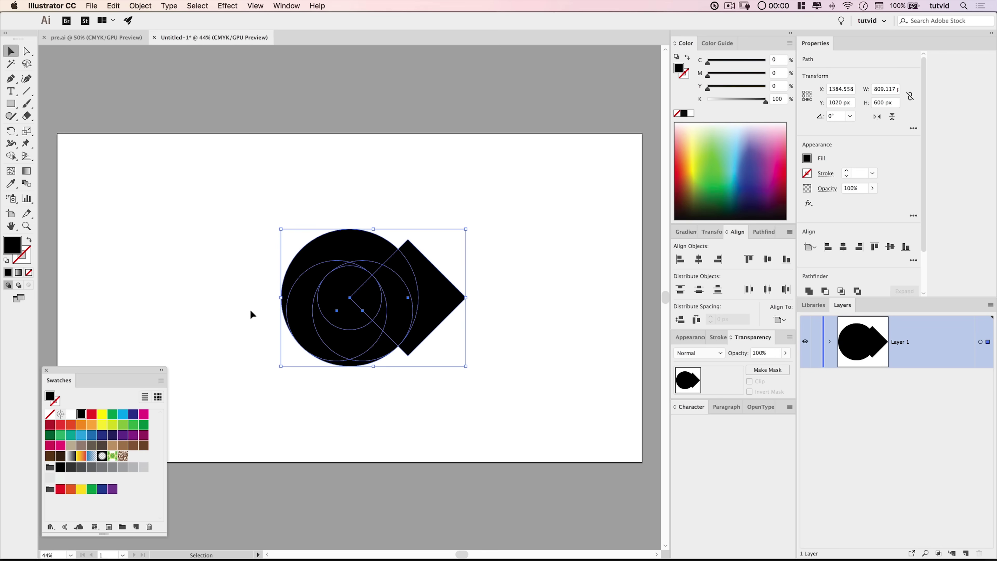
left_click(518, 220)
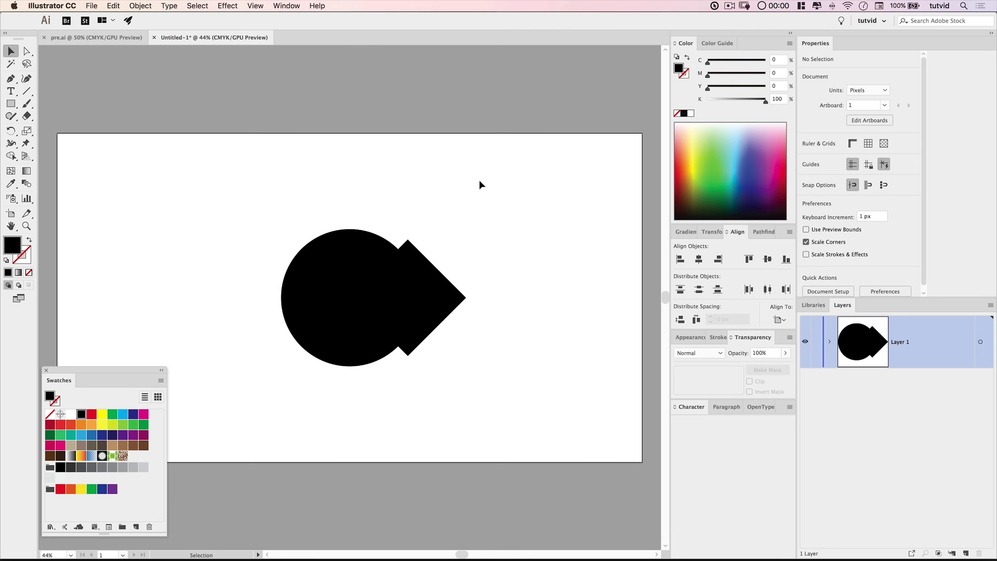
Switch to Outline view and select the large circle.
left_click(255, 5)
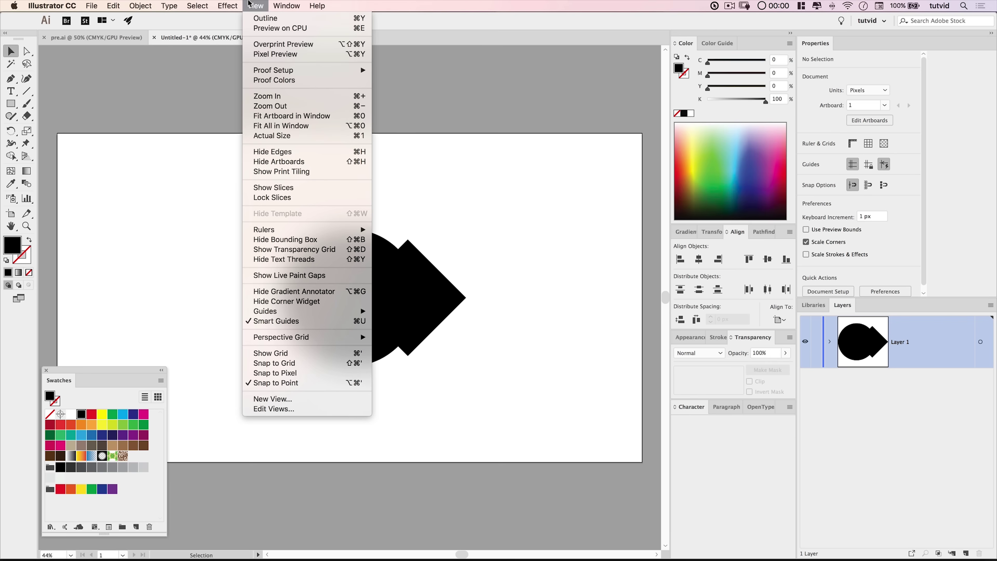
left_click(276, 18)
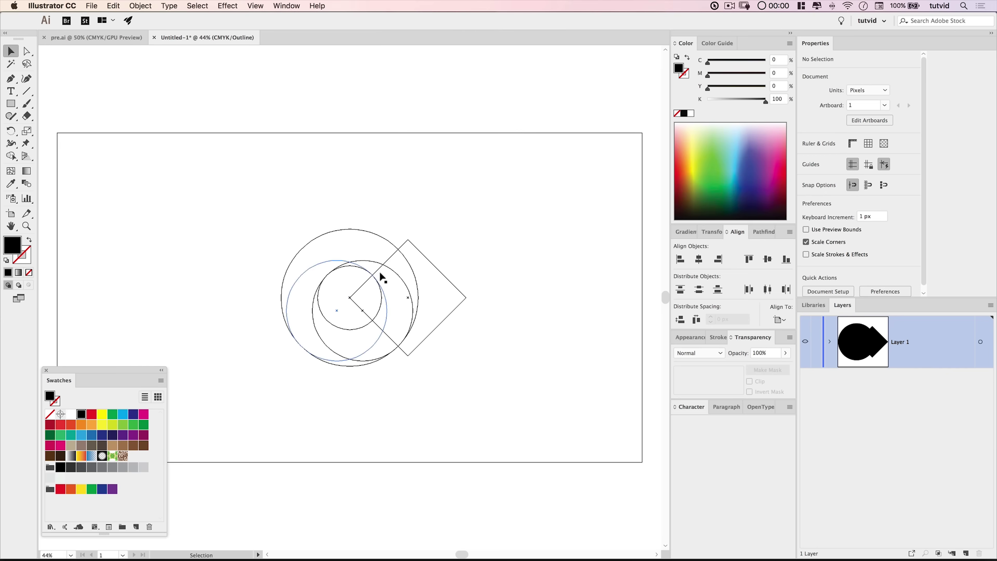
left_click(360, 230)
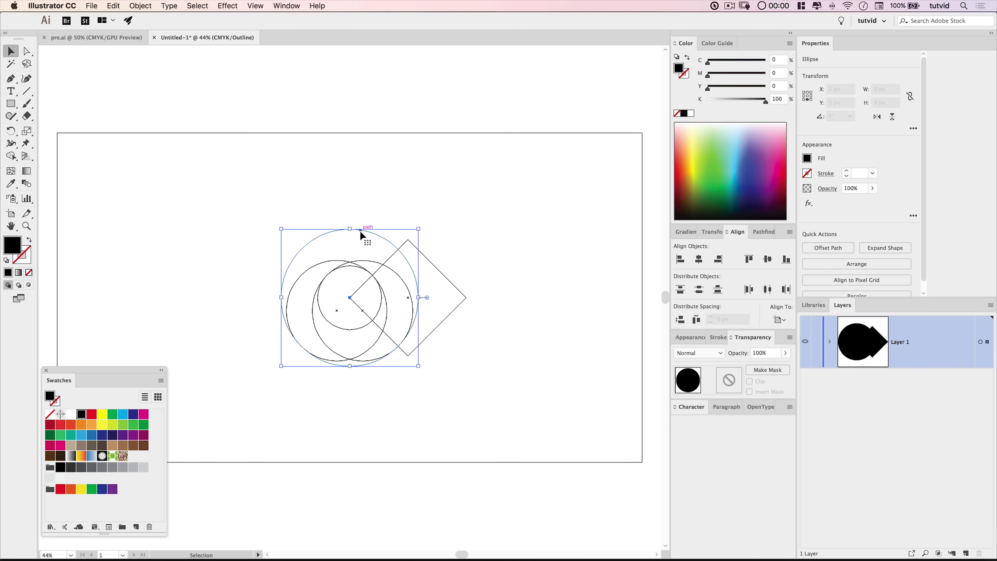
left_click(470, 241)
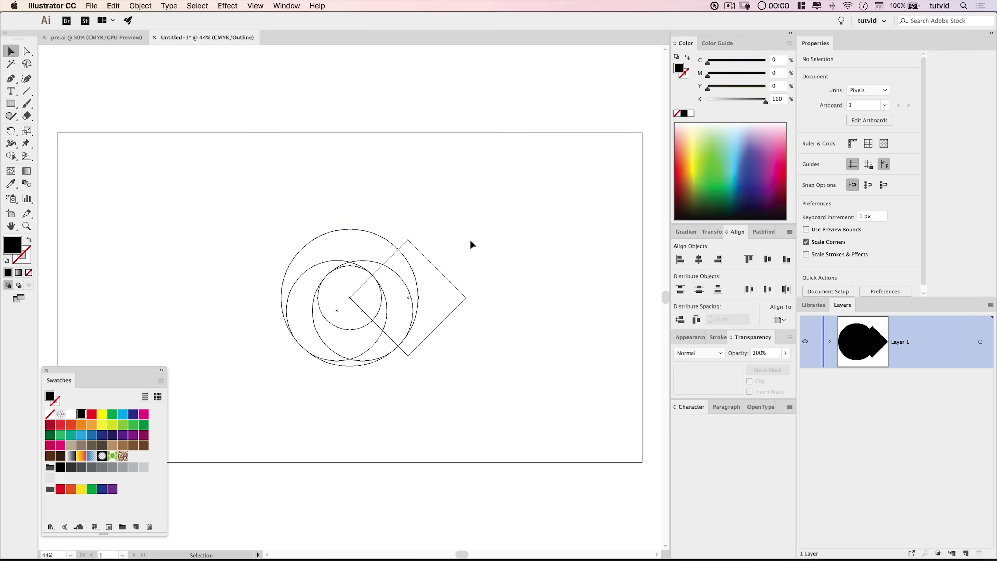
left_click(350, 228)
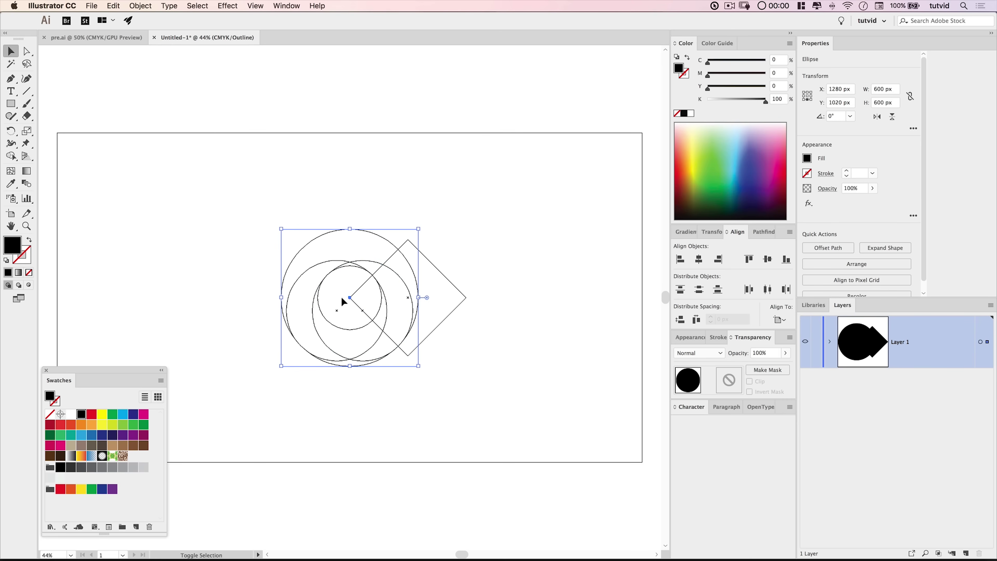
Cut the small circle out of the large circle with Pathfinder Minus Front.
left_click(352, 328, "shift")
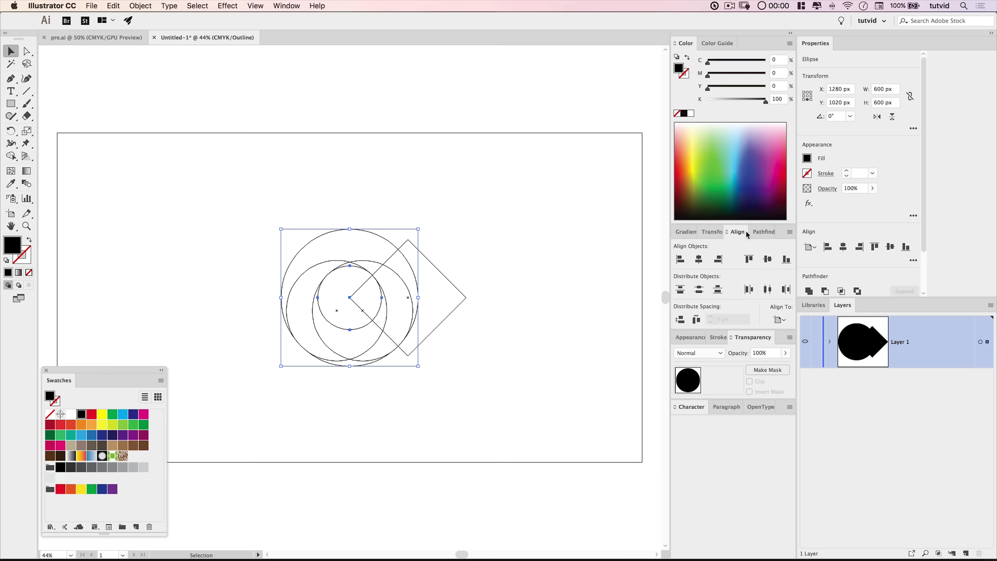
left_click(757, 233)
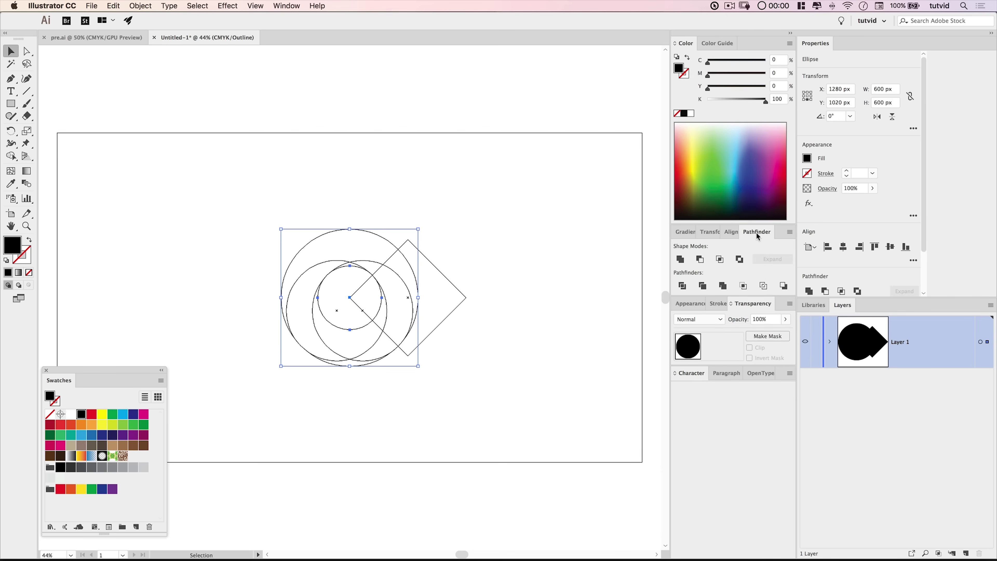
left_click(699, 260)
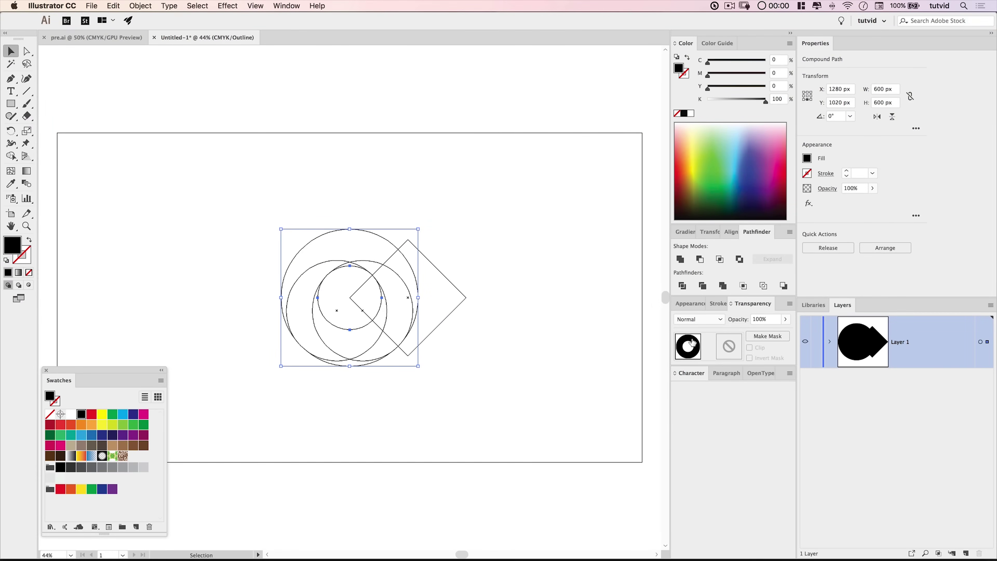
left_click(256, 5)
left_click(266, 19)
left_click(525, 339)
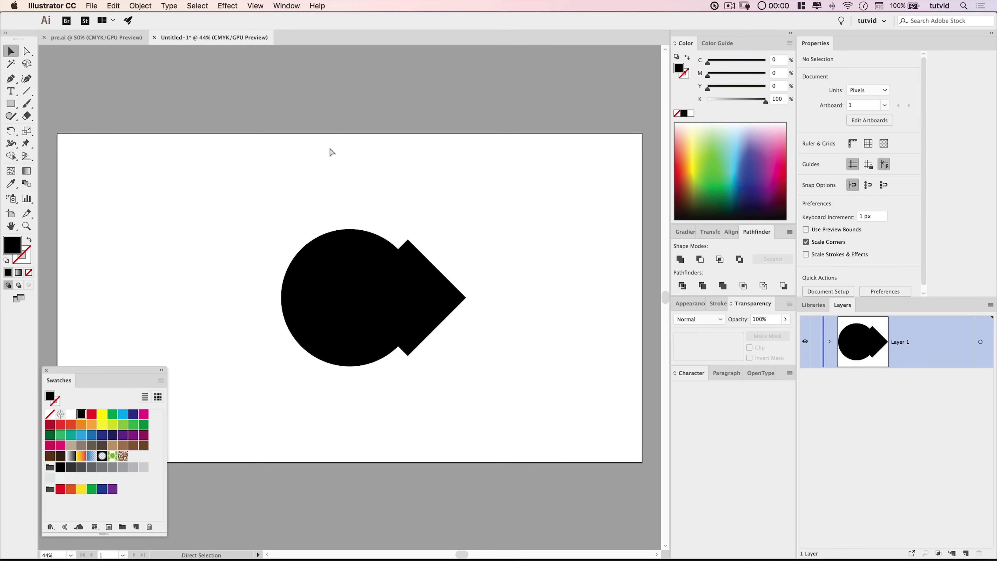
key("super+y")
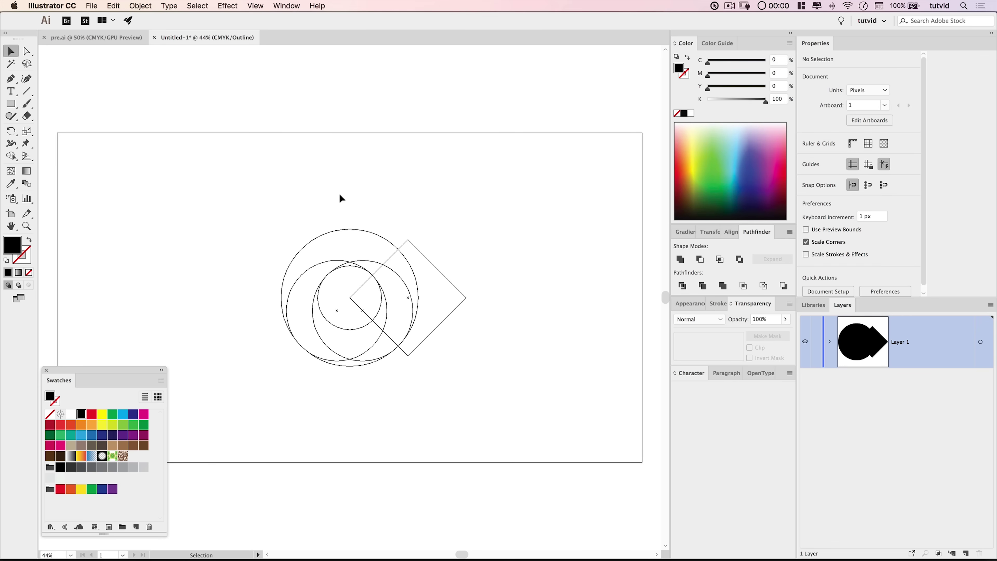
Subtract the diamond from the ring with Minus Front to form the C.
left_click(353, 226)
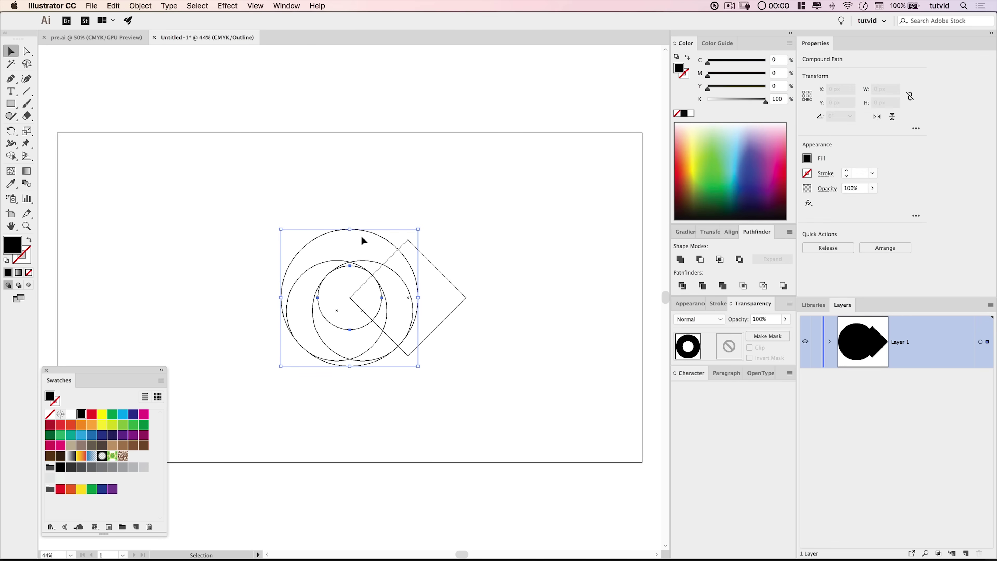
left_click(440, 270, "shift")
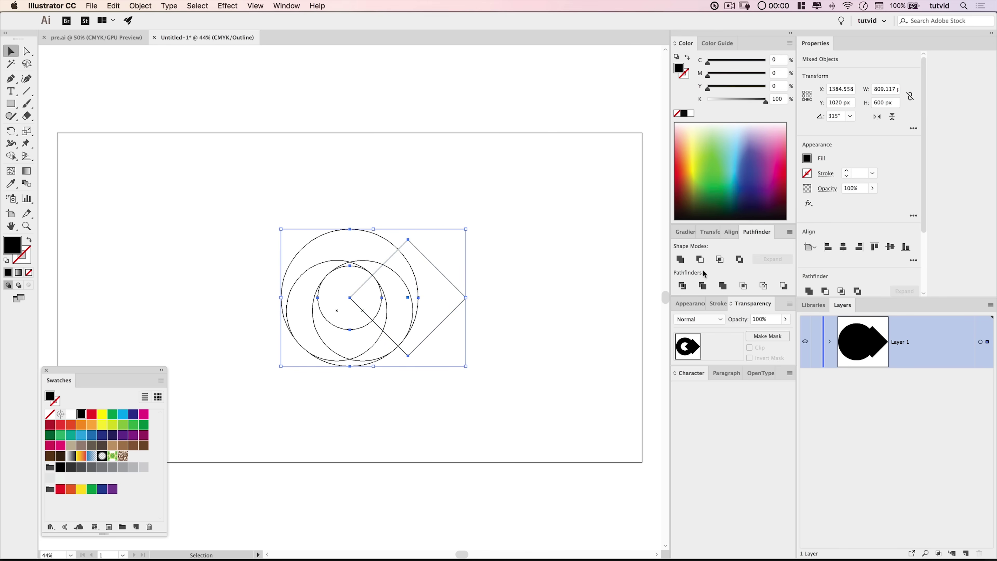
left_click(700, 259)
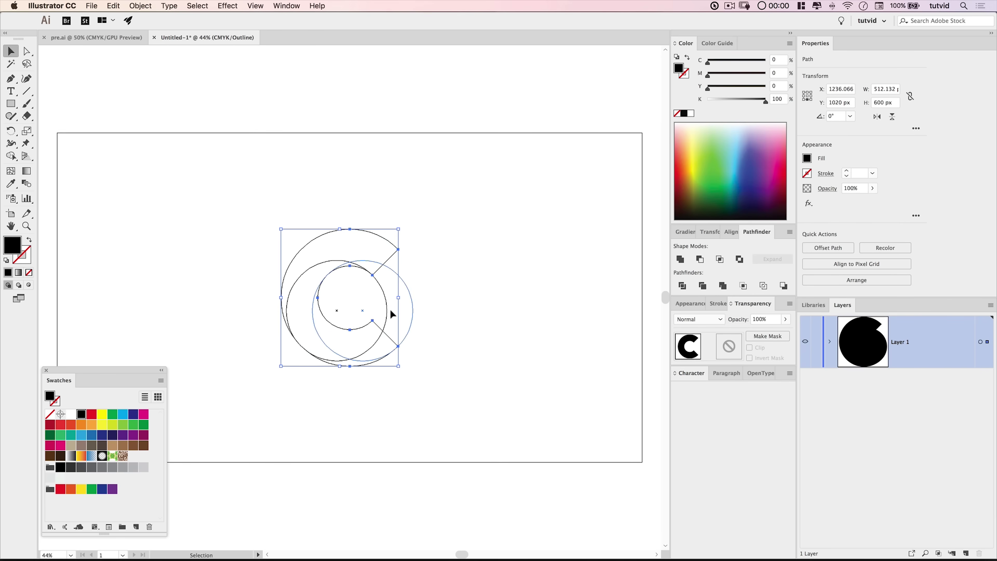
left_click(473, 299)
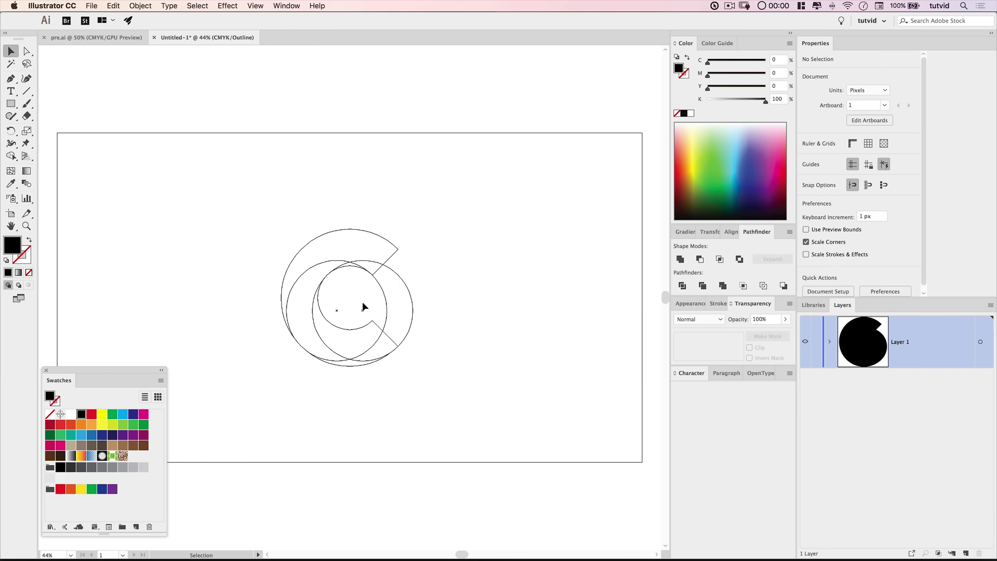
Divide all the overlapping artwork with Pathfinder and ungroup the pieces in Layer 1.
left_click_drag(250, 194, 475, 413)
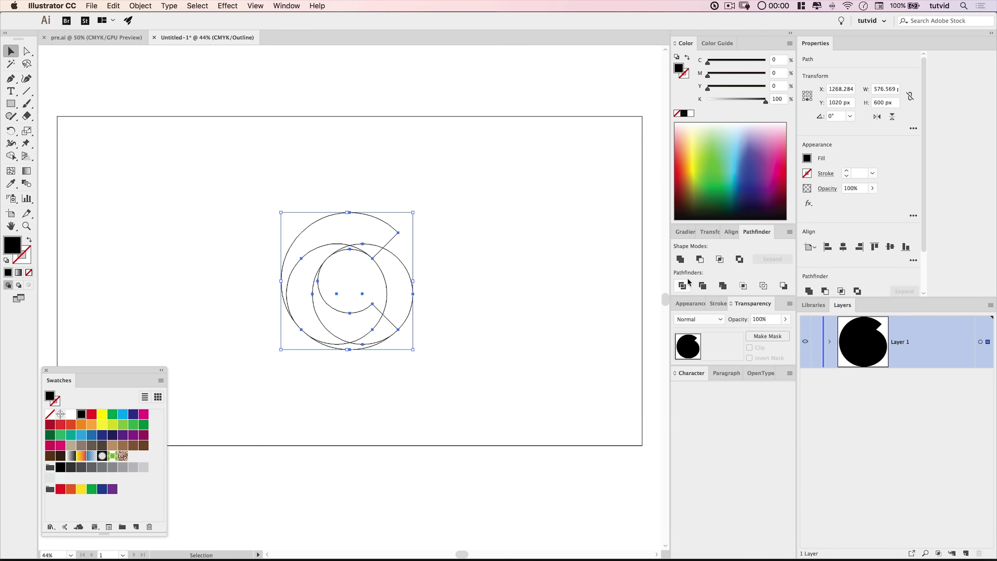
left_click(682, 286)
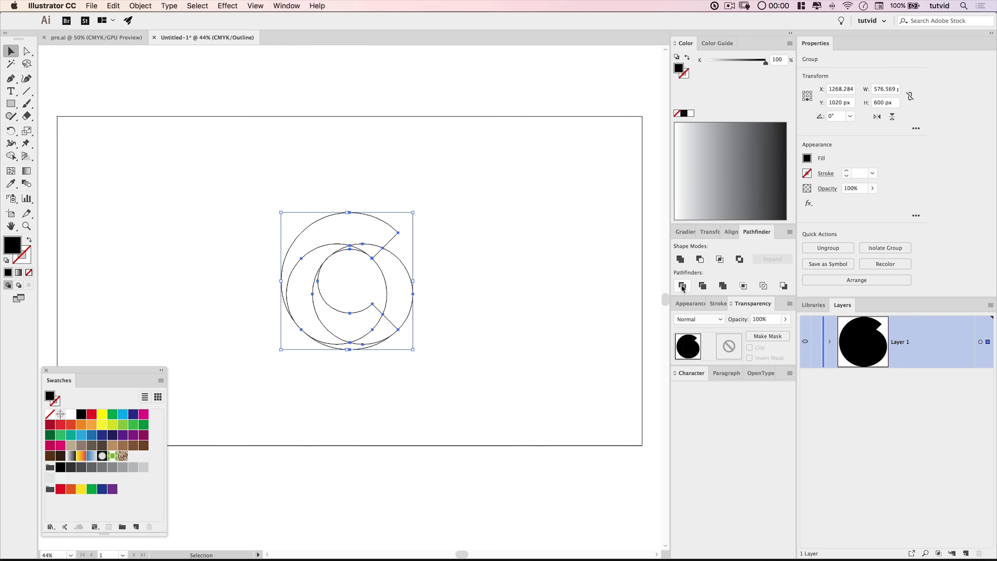
left_click(829, 342)
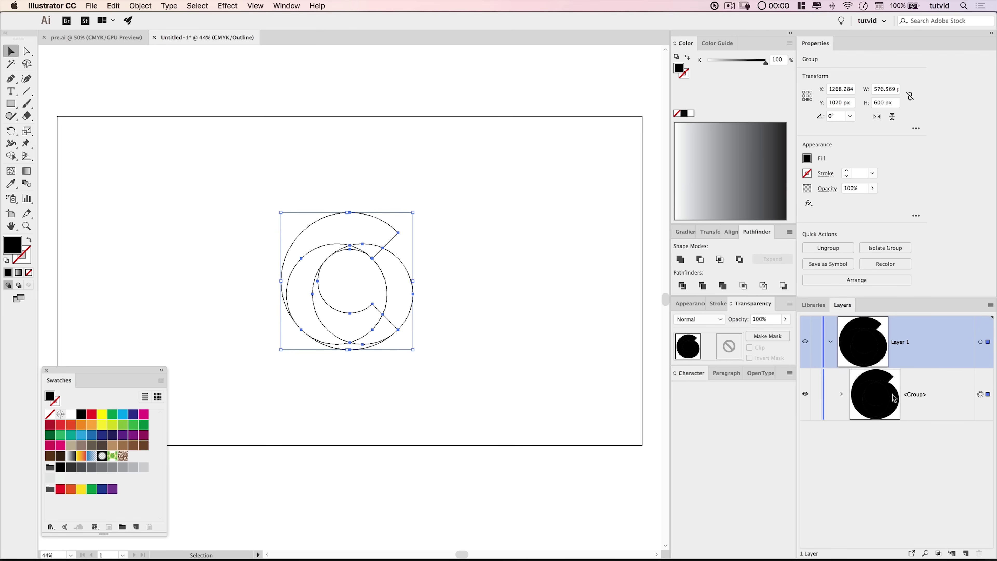
key("super+shift+g")
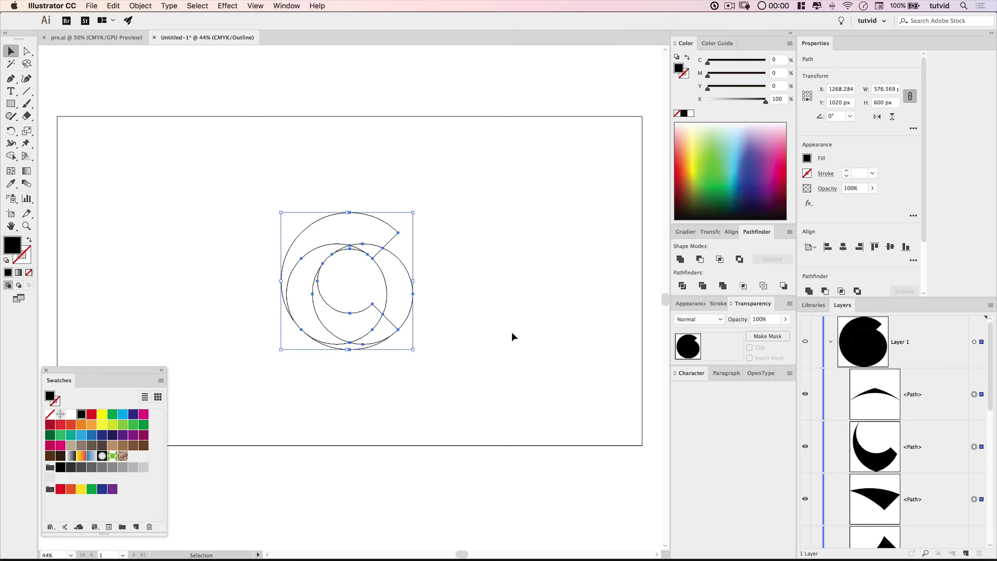
left_click(506, 317)
Delete the right-hand and inner leftover circle pieces.
left_click_drag(368, 293, 368, 295)
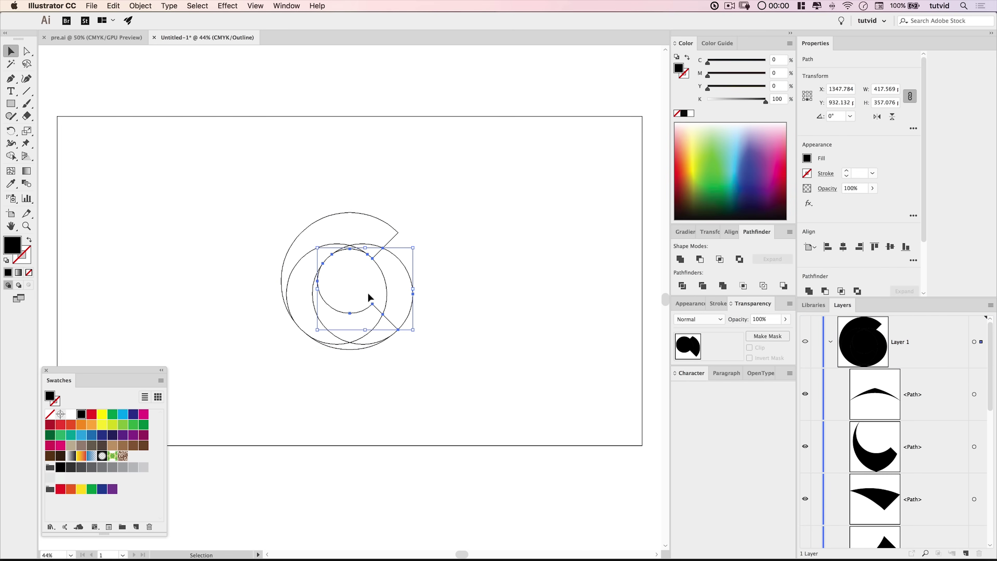
left_click(463, 295)
left_click(411, 277)
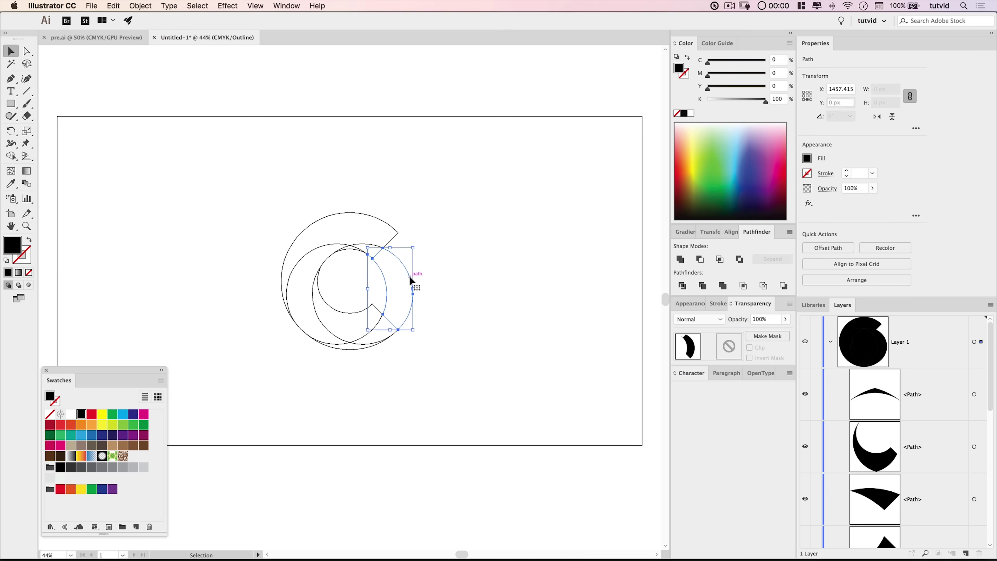
key("Delete")
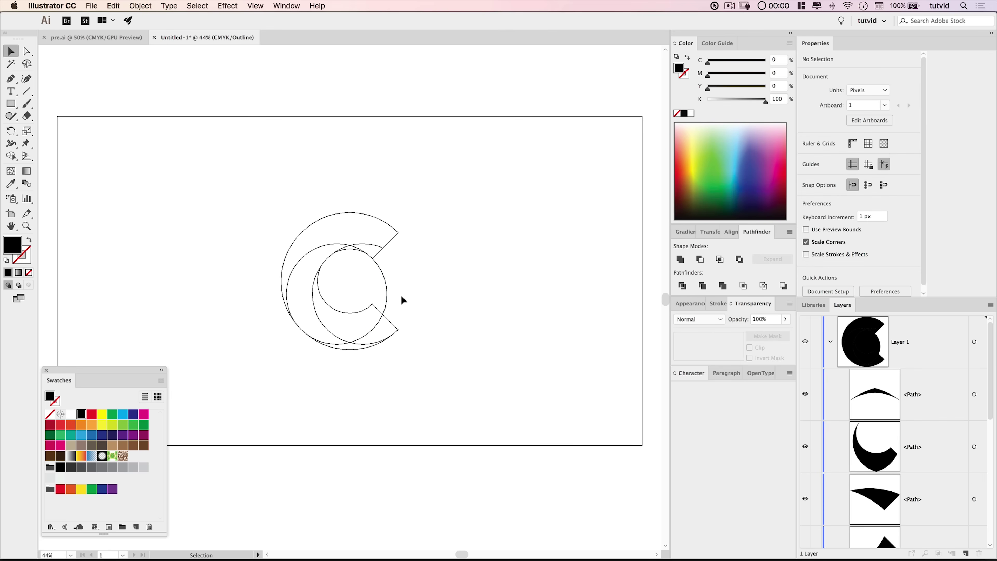
left_click(381, 282)
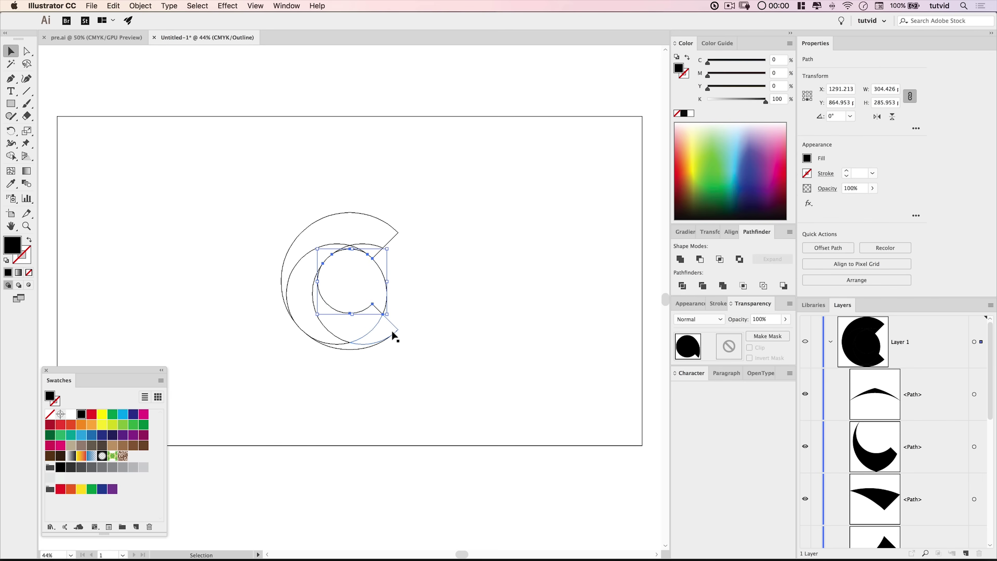
key("Delete")
Zoom in on the C's arcs to check them, then zoom back out to 100%.
key("z")
left_click(338, 290)
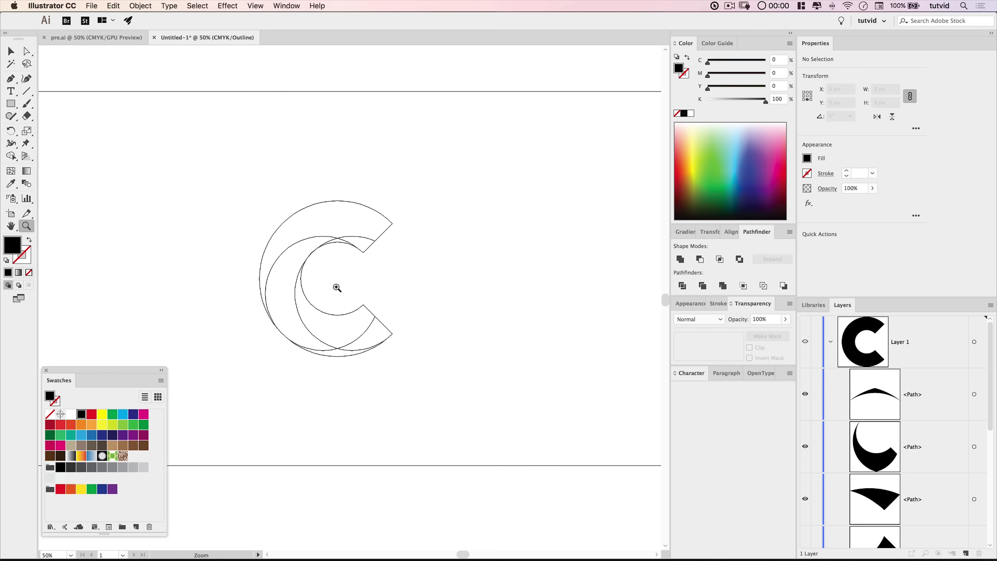
left_click(336, 288)
left_click(336, 287)
left_click(376, 272)
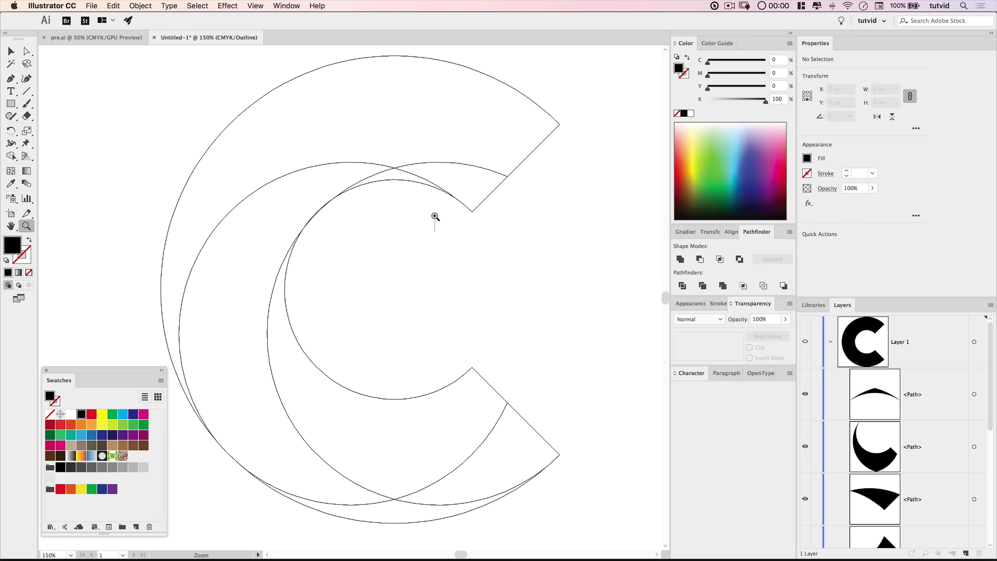
left_click_drag(434, 216, 310, 230)
key("ctrl+minus")
key("ctrl+minus")
key("ctrl+minus")
key("ctrl+minus")
key("ctrl+minus")
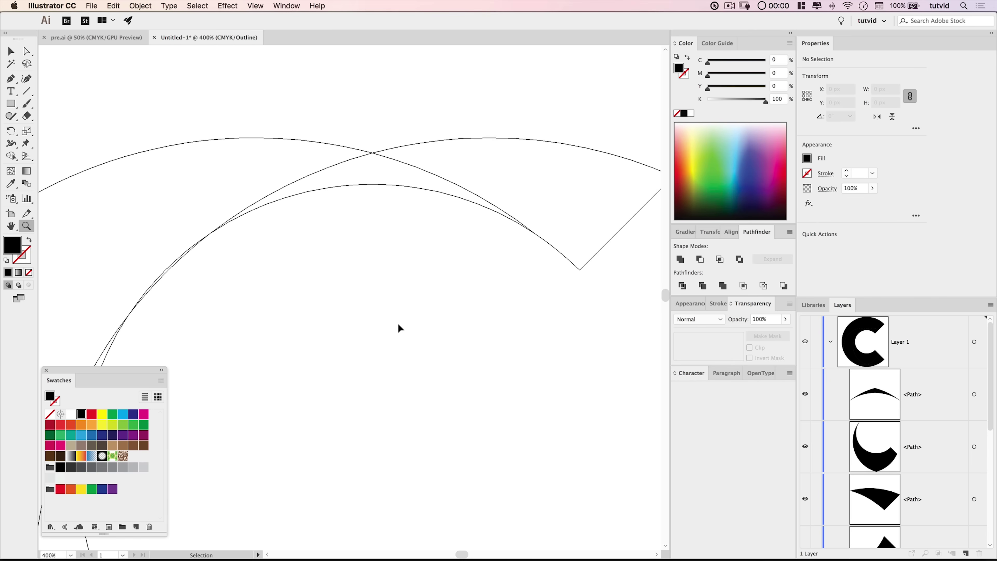
key("ctrl+minus")
left_click_drag(400, 323, 412, 285)
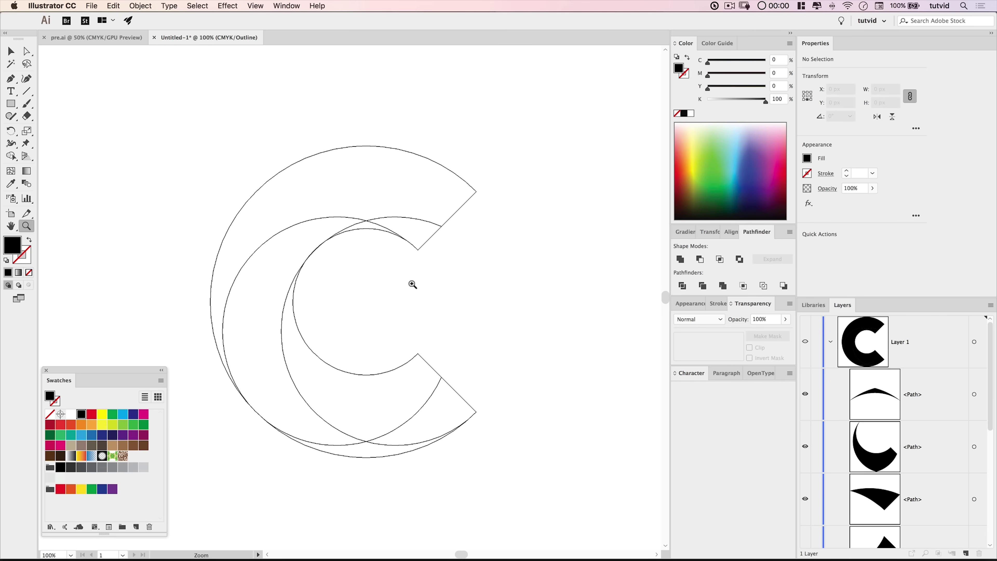
Unite the small top wedge with the outer C piece, then select only the thin top arc.
key("v")
left_click(430, 238)
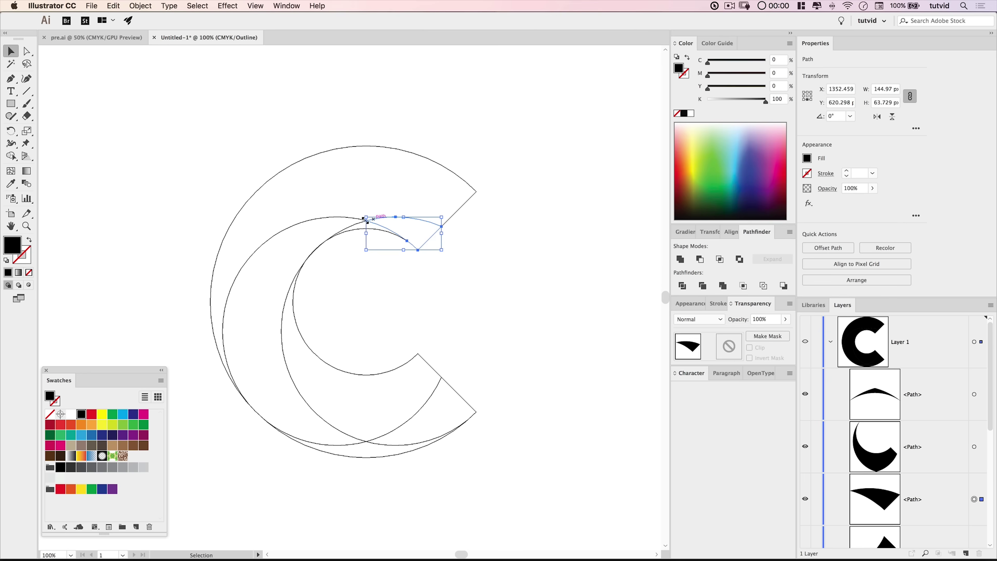
left_click(470, 199, "shift")
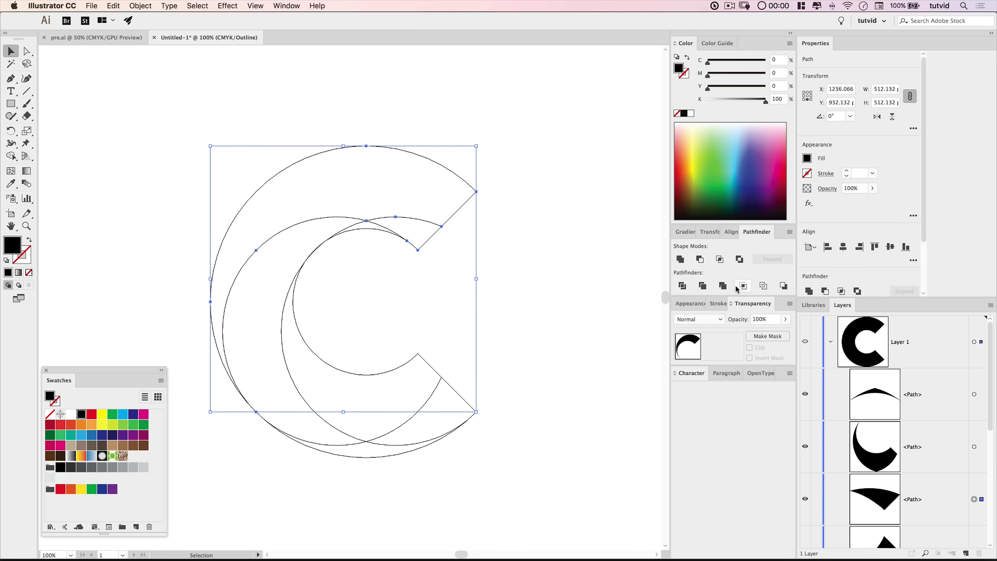
left_click(723, 286)
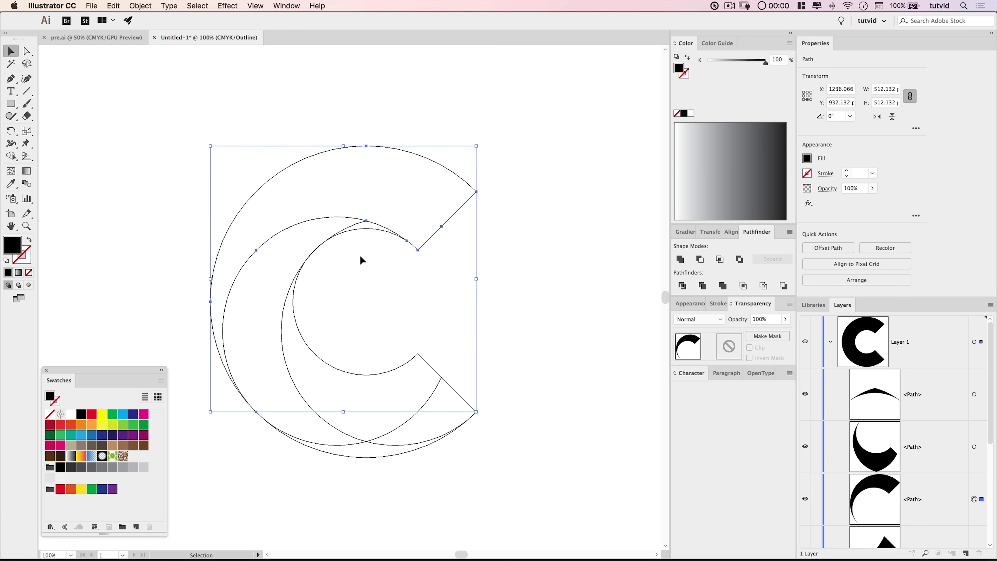
left_click(390, 274)
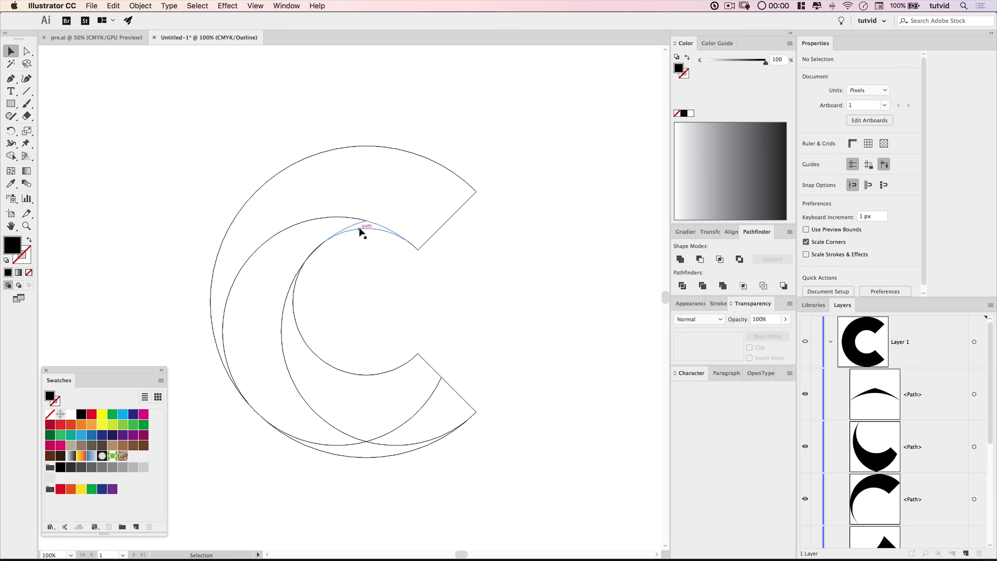
left_click(358, 227)
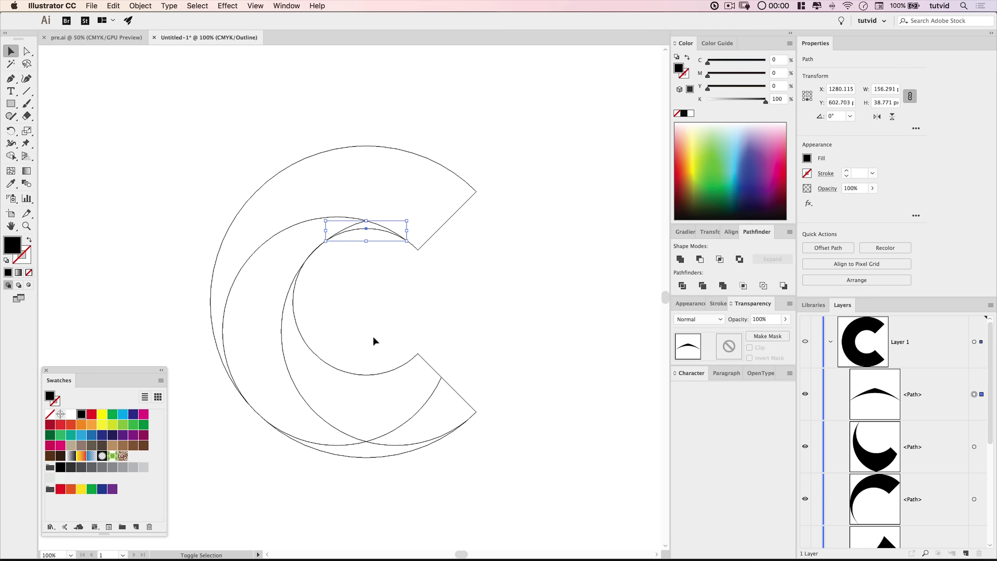
Combine the bottom arc, the diagonal piece and the inner crescent into one shape.
double_click(815, 43)
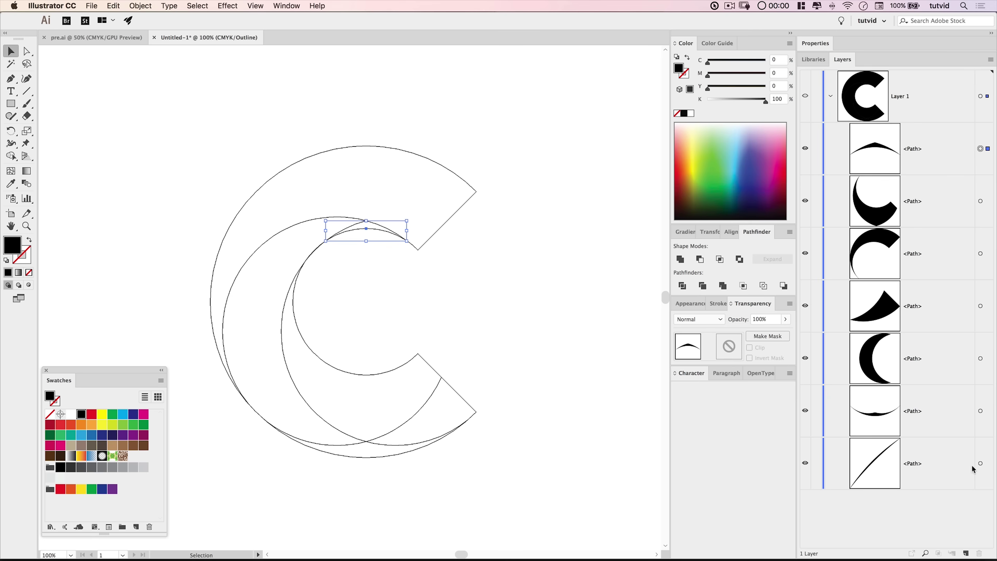
left_click(980, 463)
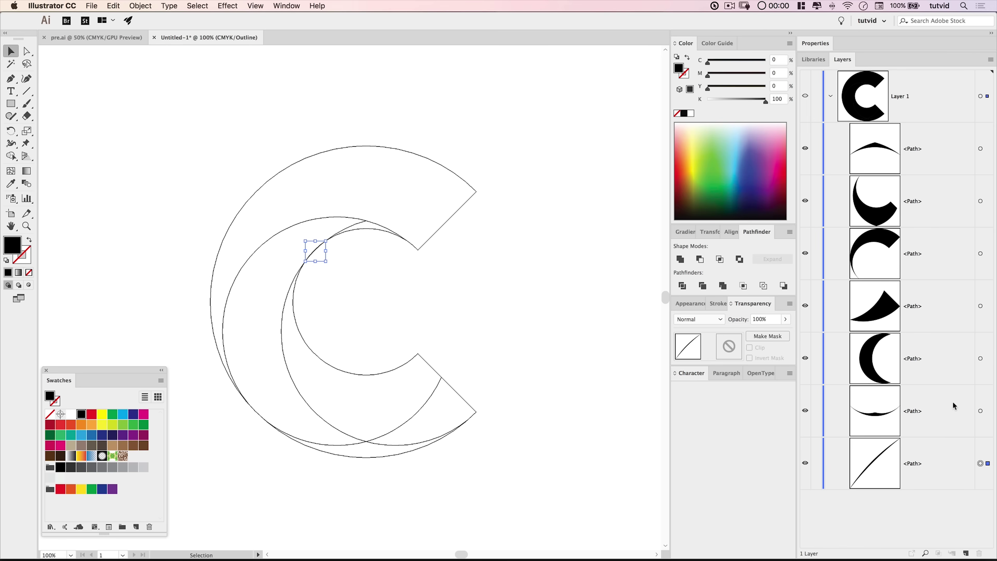
left_click(980, 411)
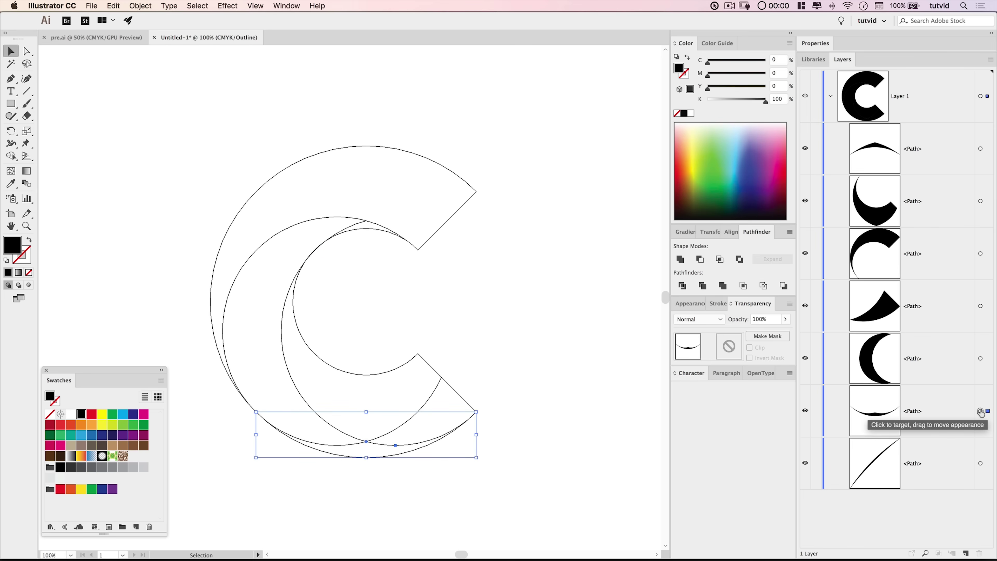
left_click(980, 464, "shift")
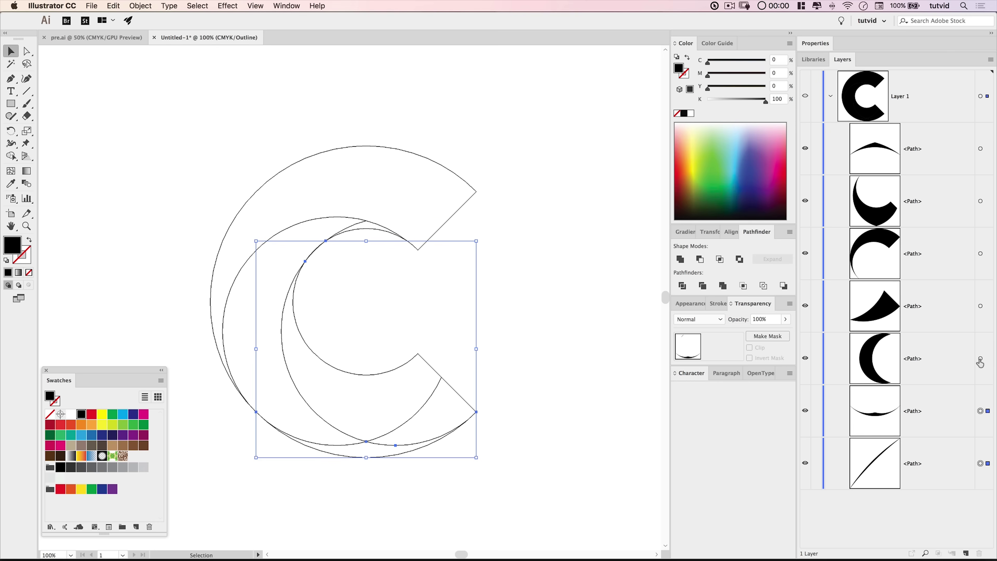
left_click(980, 358, "shift")
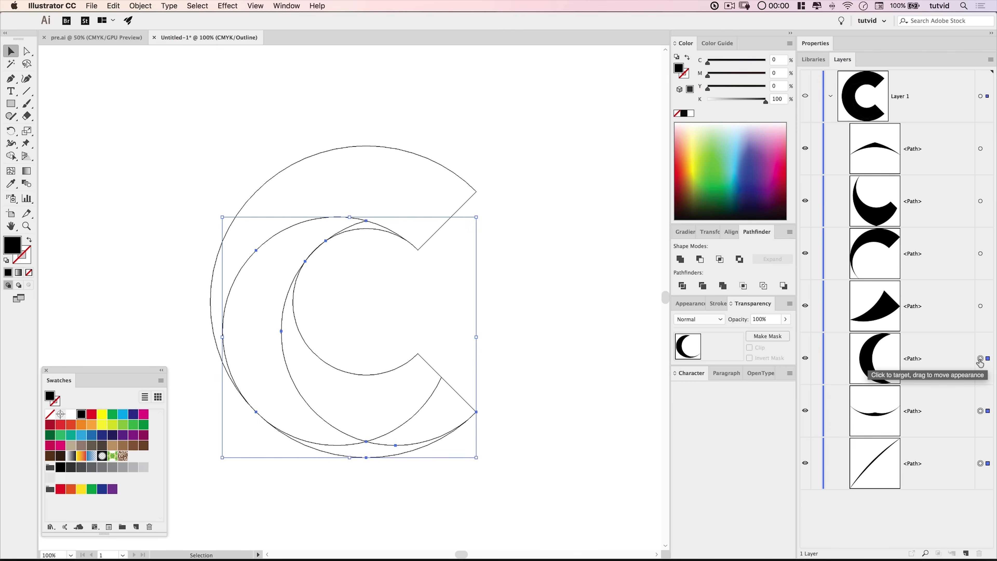
left_click(718, 286)
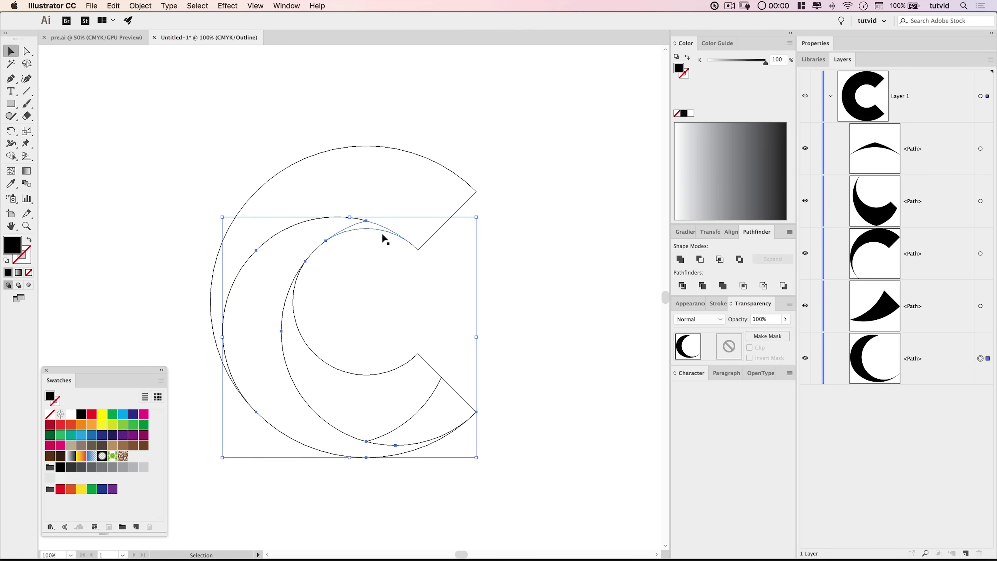
Unite the small top arc with its neighbouring crescent into a single path.
left_click(362, 229, "shift")
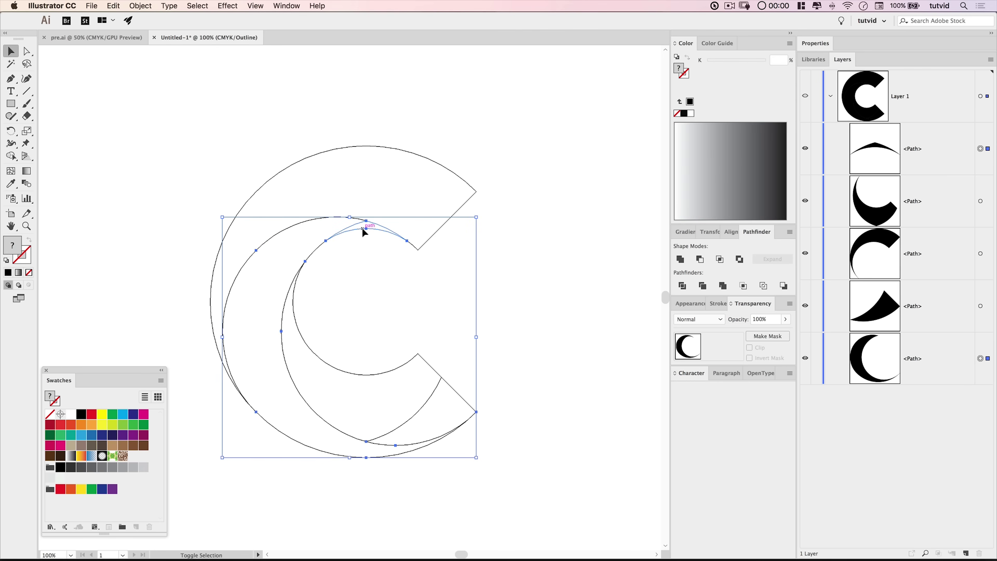
left_click(723, 286)
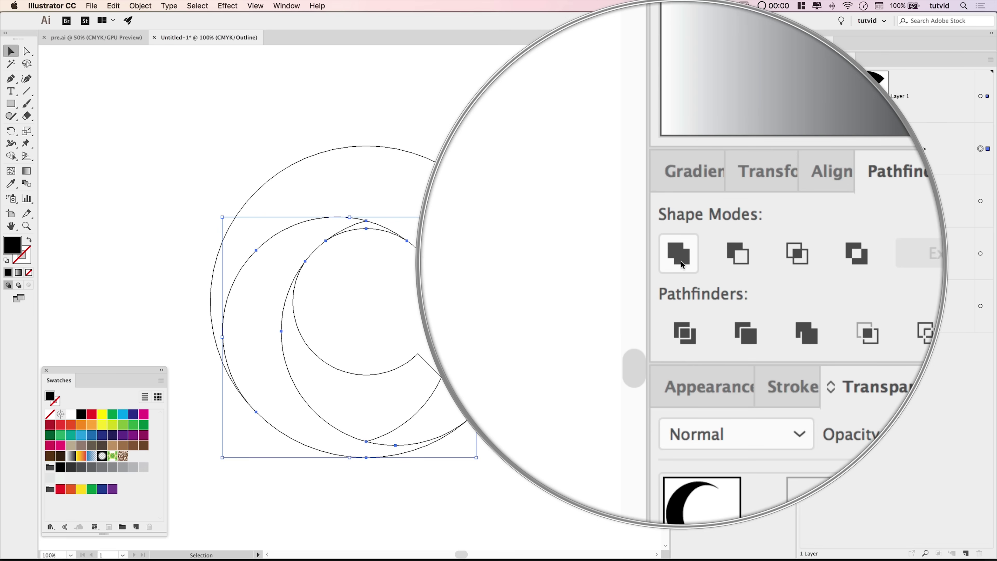
left_click(679, 261)
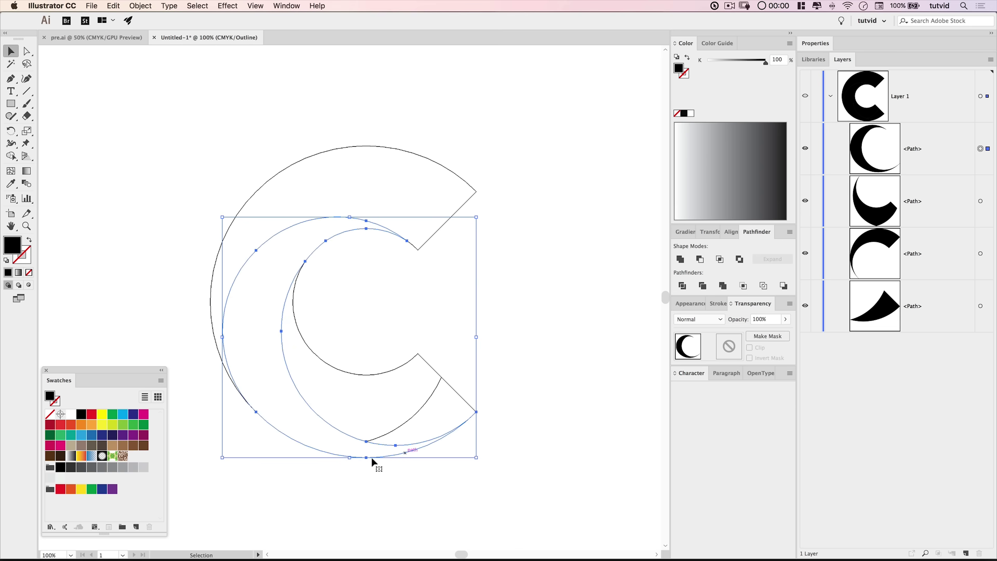
Combine the two lower-right crescents into one path, then deselect.
left_click(571, 385)
left_click_drag(475, 336, 419, 399)
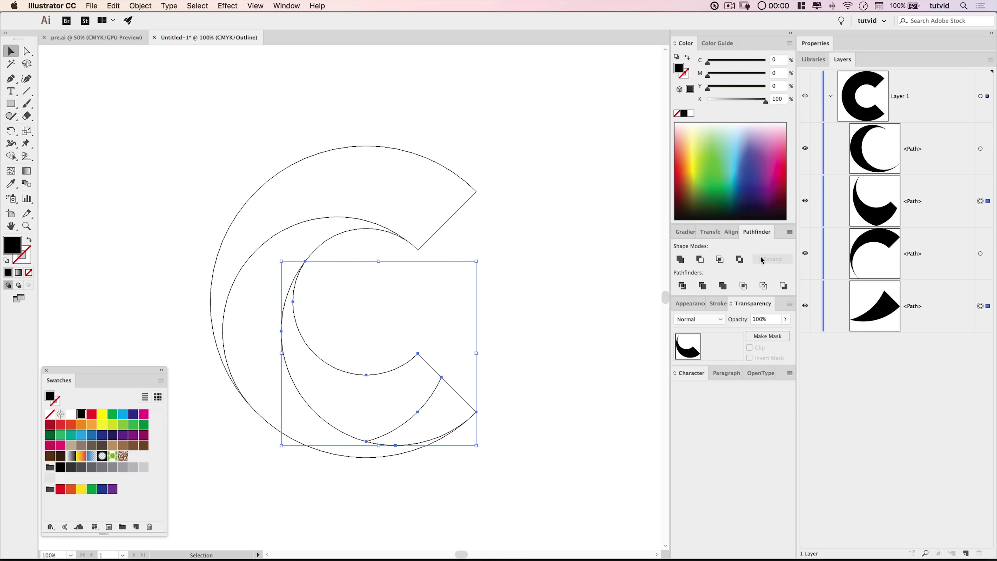
left_click(723, 285)
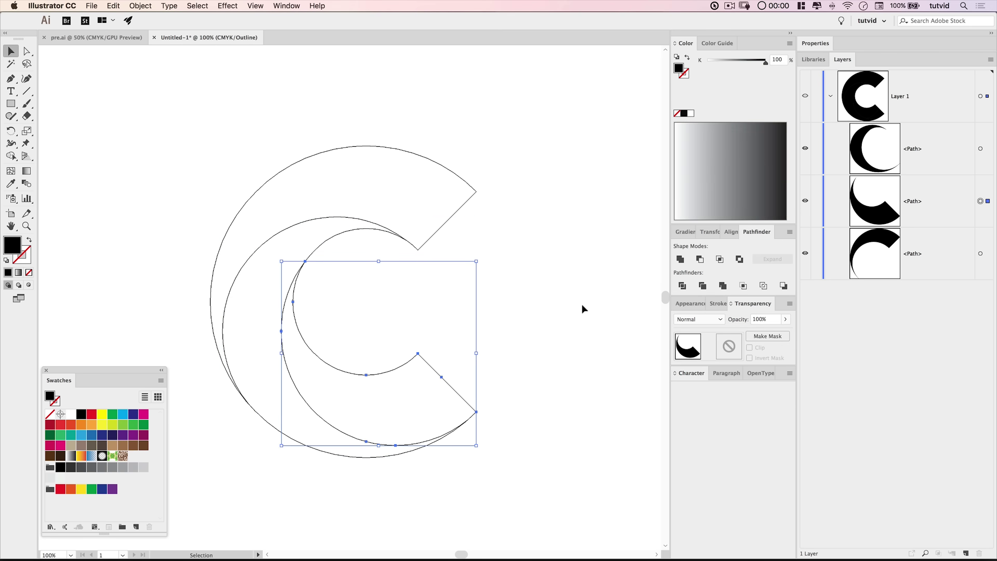
left_click(526, 336)
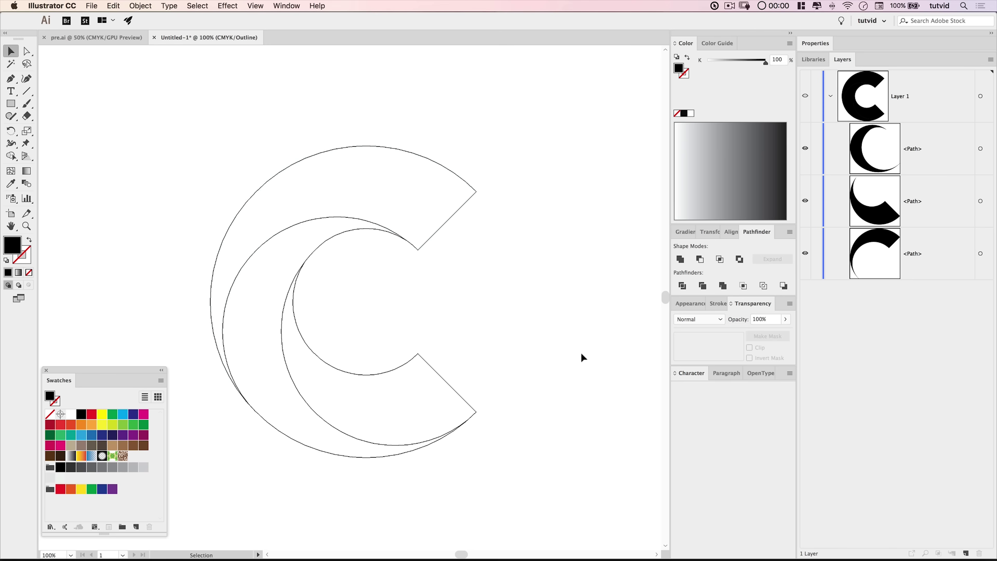
Switch from Outline to Preview mode and recentre the letter C in view.
left_click(255, 5)
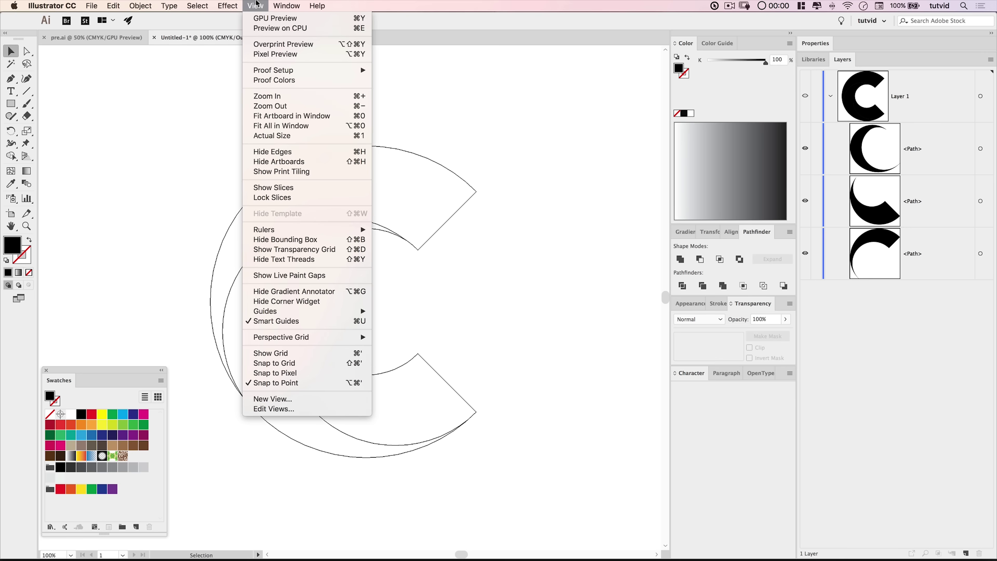
left_click(273, 18)
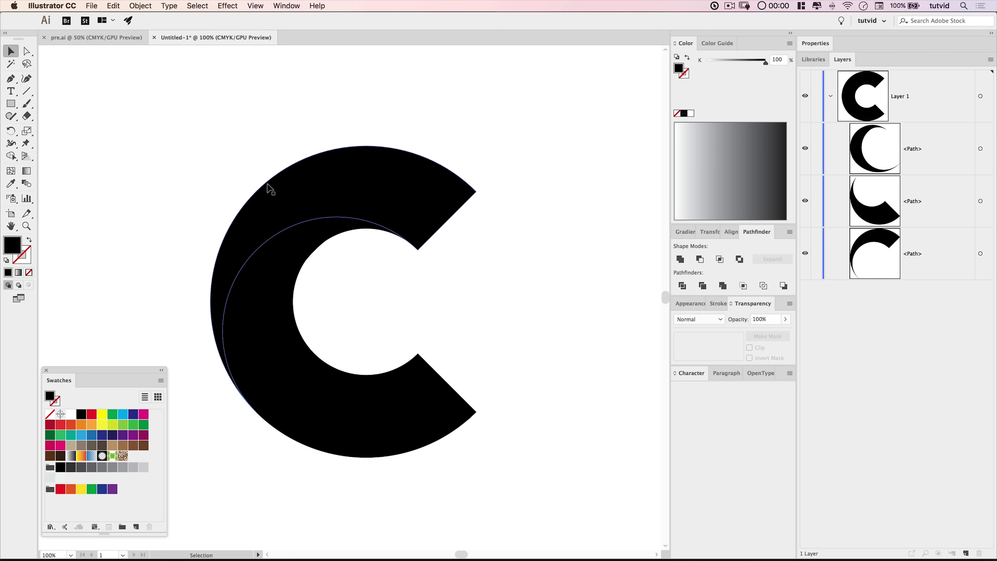
left_click_drag(431, 240, 487, 261)
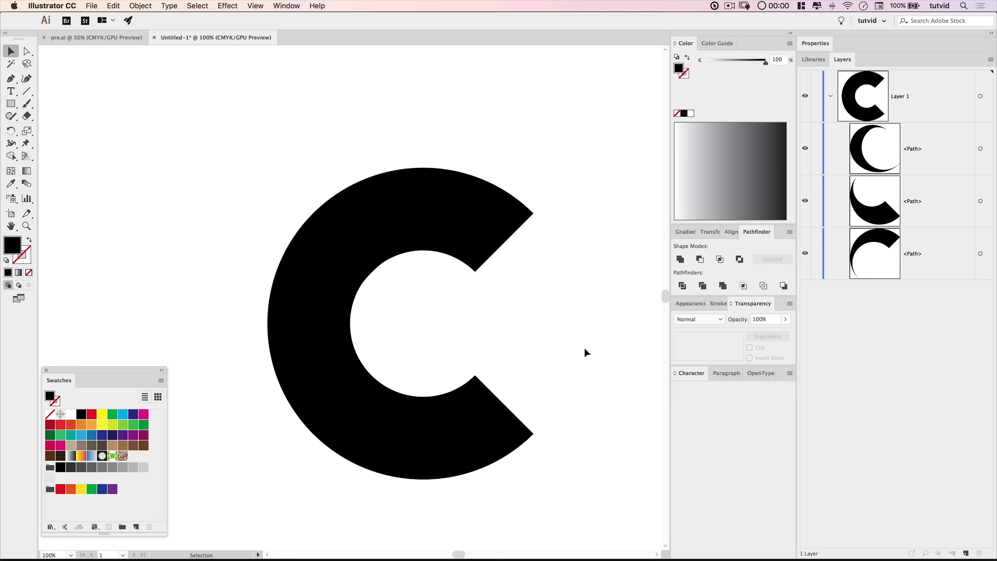
Fill the outer C path navy using CMYK values C100 M100 K0.
left_click(473, 227)
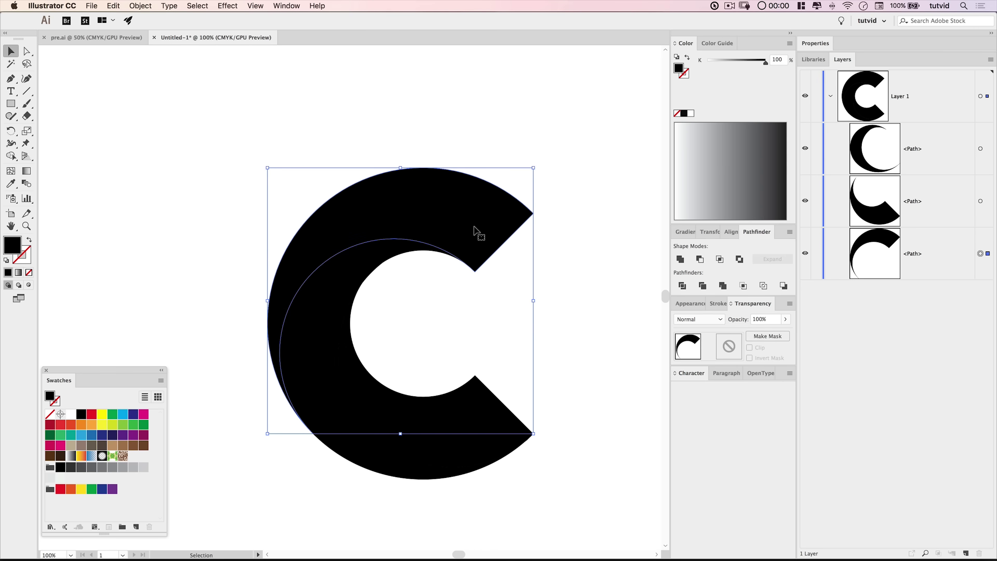
left_click(790, 45)
left_click(820, 91)
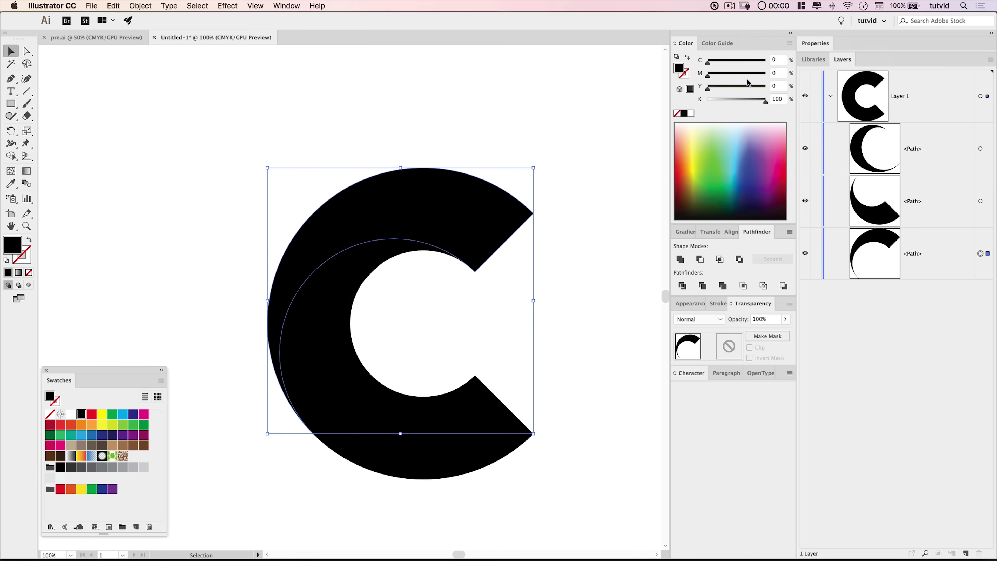
left_click(780, 98)
type("0")
key("Tab")
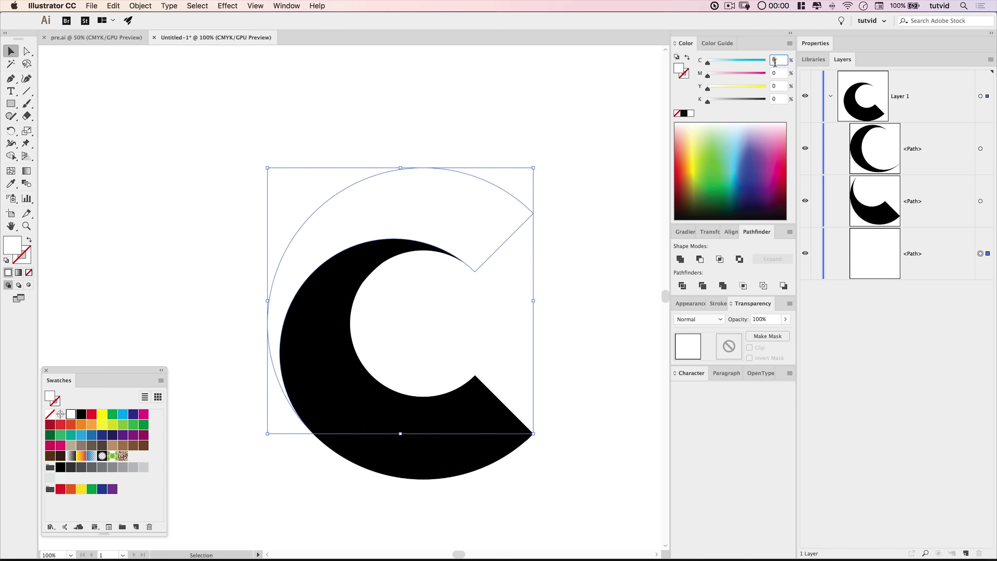
type("100")
key("Tab")
type("100")
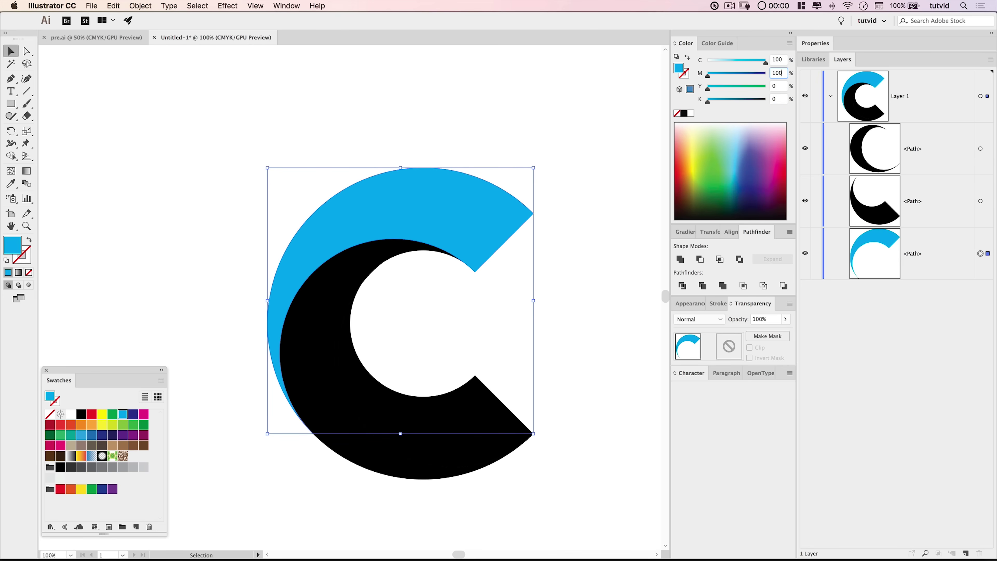
key("Tab")
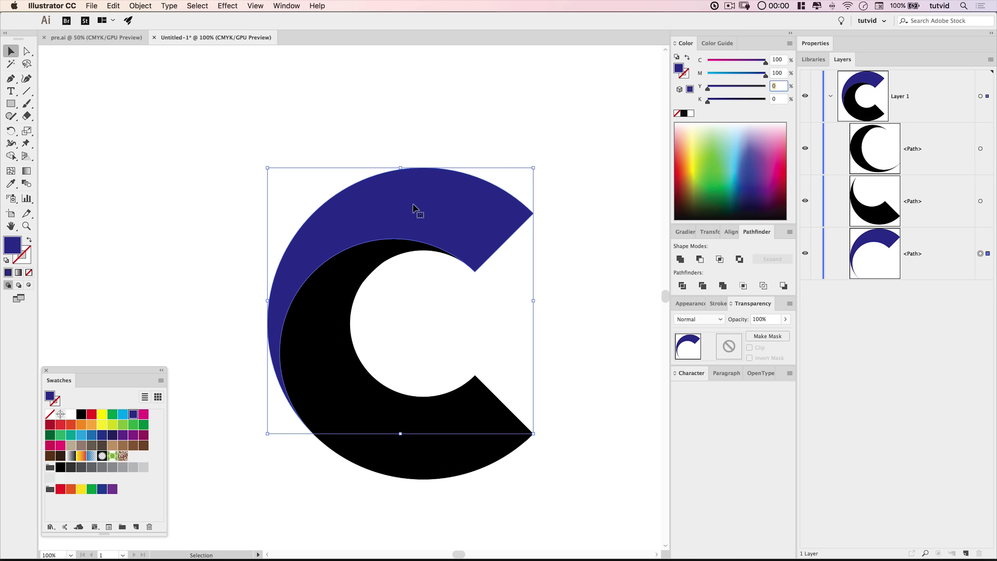
Fill the middle crescent purple using CMYK values C65 M100 K0.
left_click(337, 298)
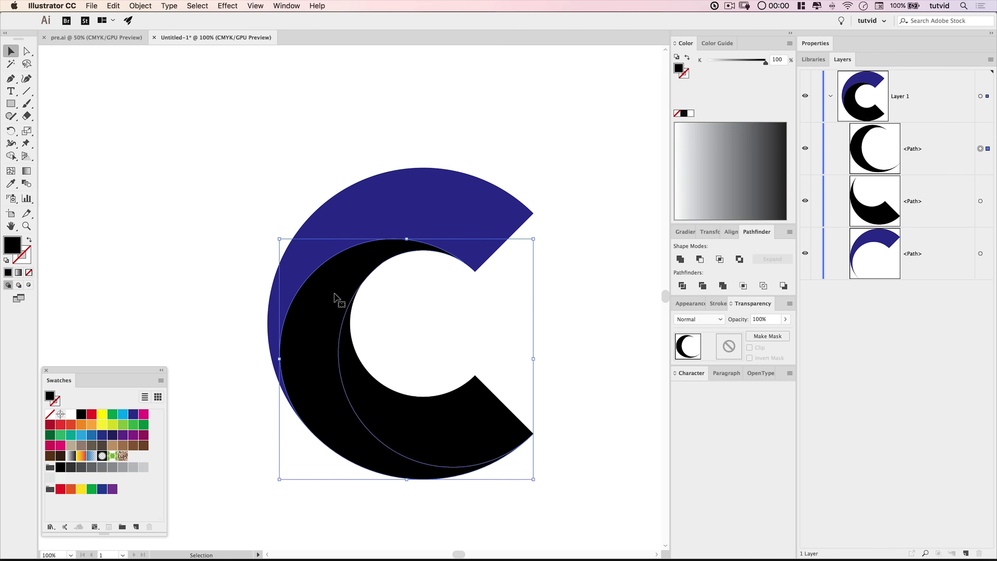
left_click(790, 43)
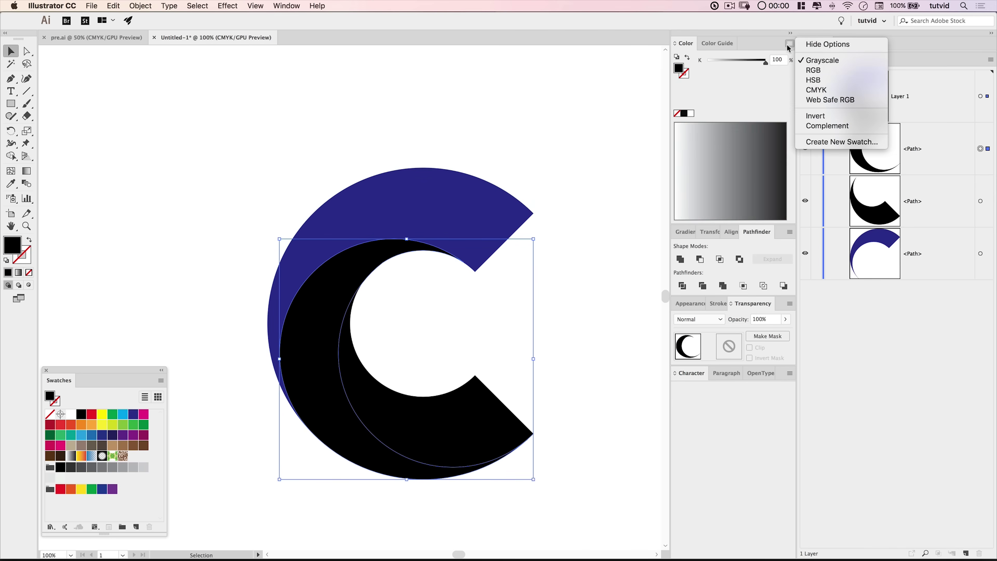
left_click(819, 87)
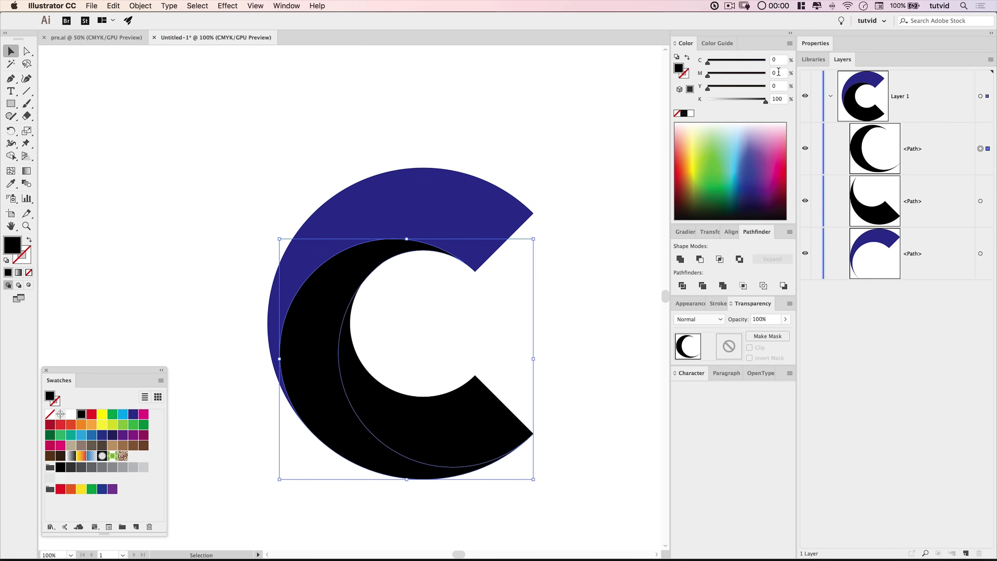
double_click(779, 99)
type("0")
key("Tab")
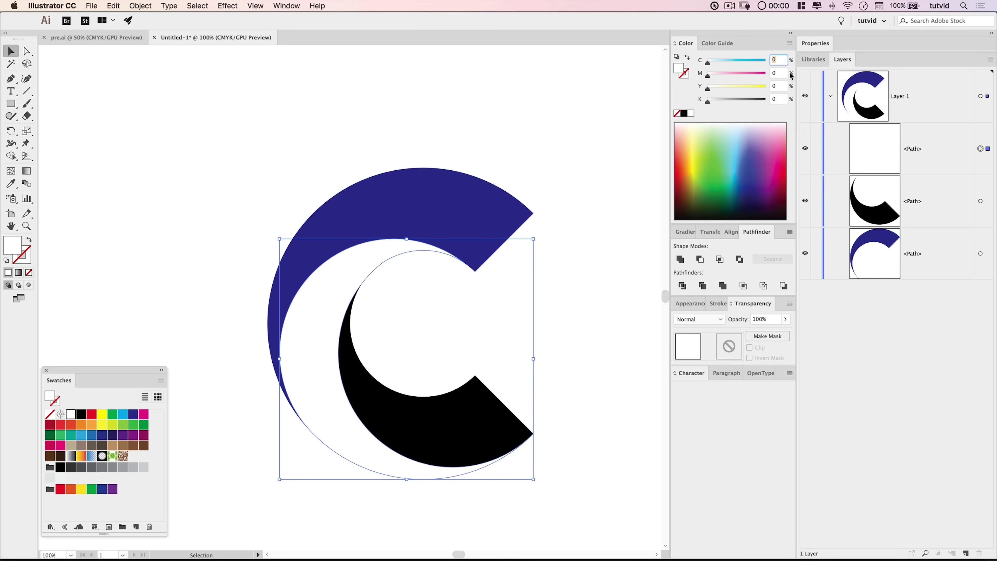
type("65")
key("Tab")
type("100")
key("Tab")
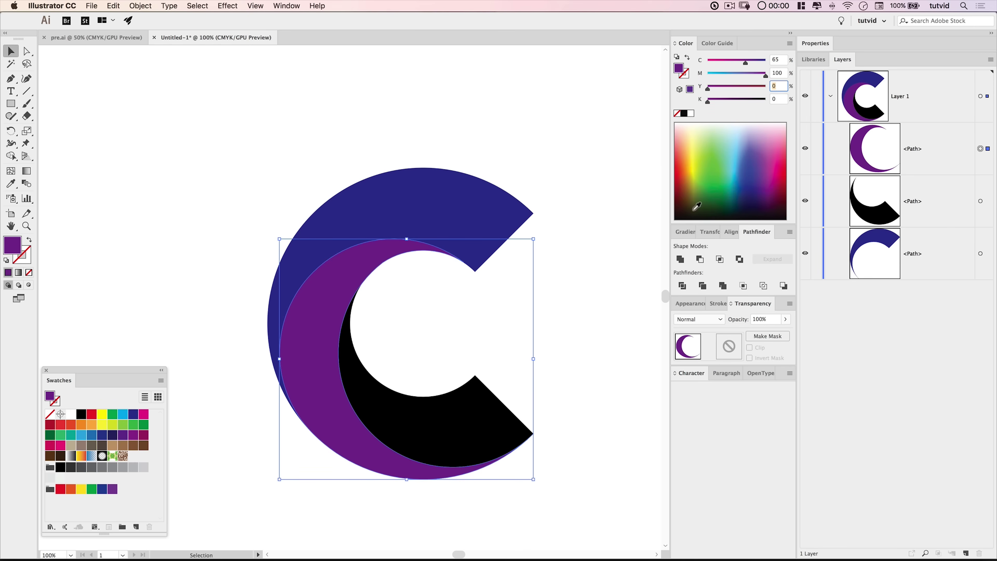
Fill the innermost crescent magenta with C0 M100 Y10 K0.
left_click(585, 377)
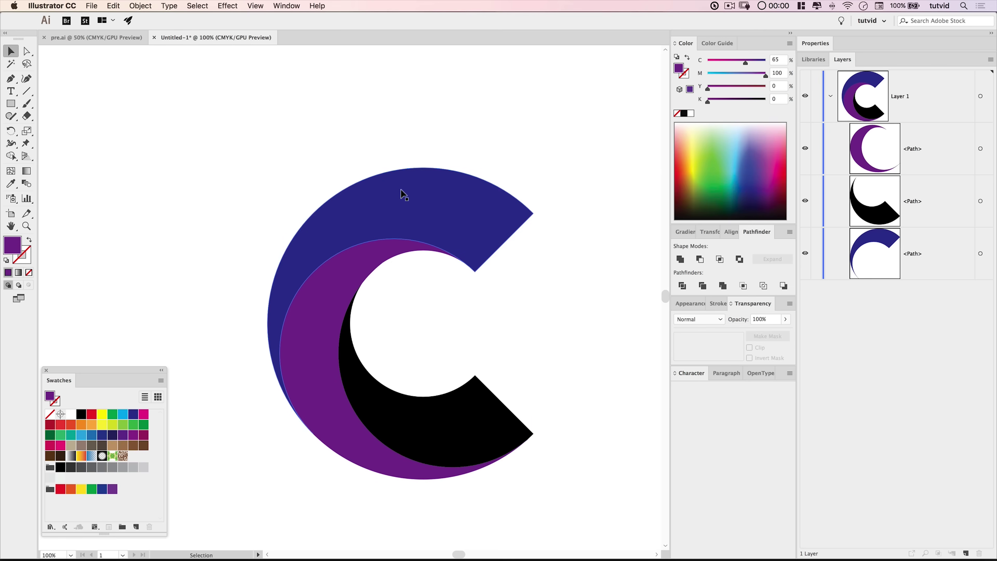
left_click(462, 422)
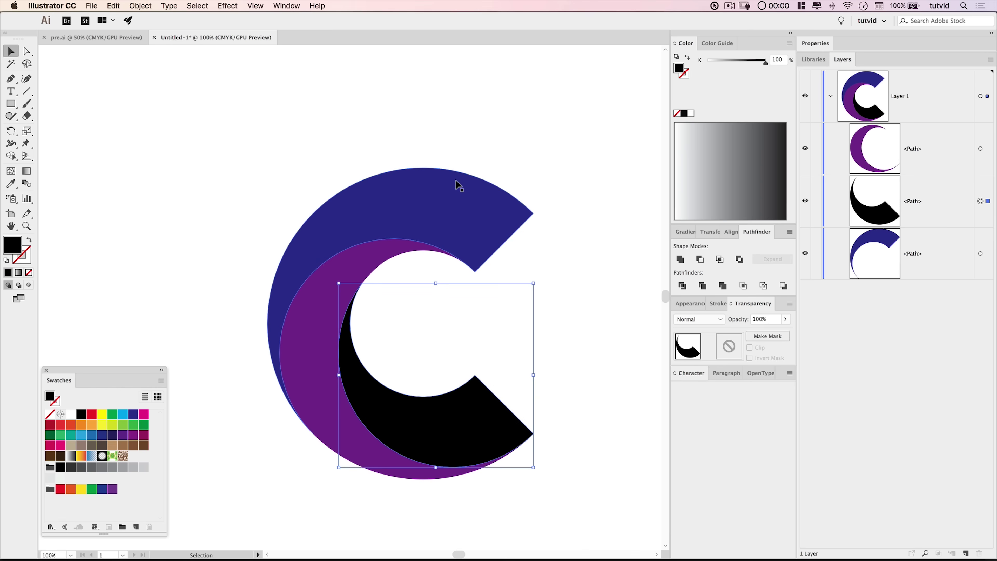
left_click(790, 43)
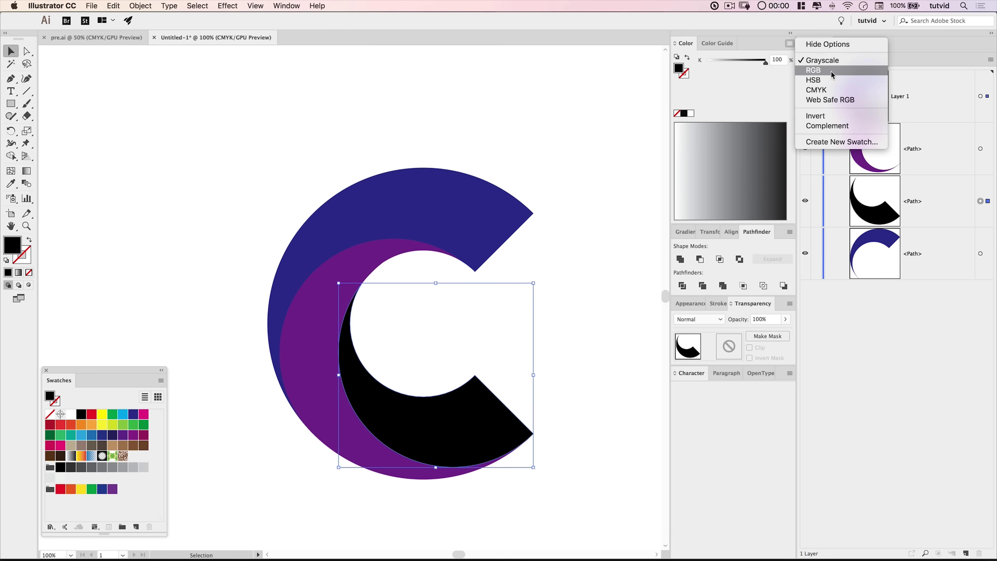
left_click(823, 90)
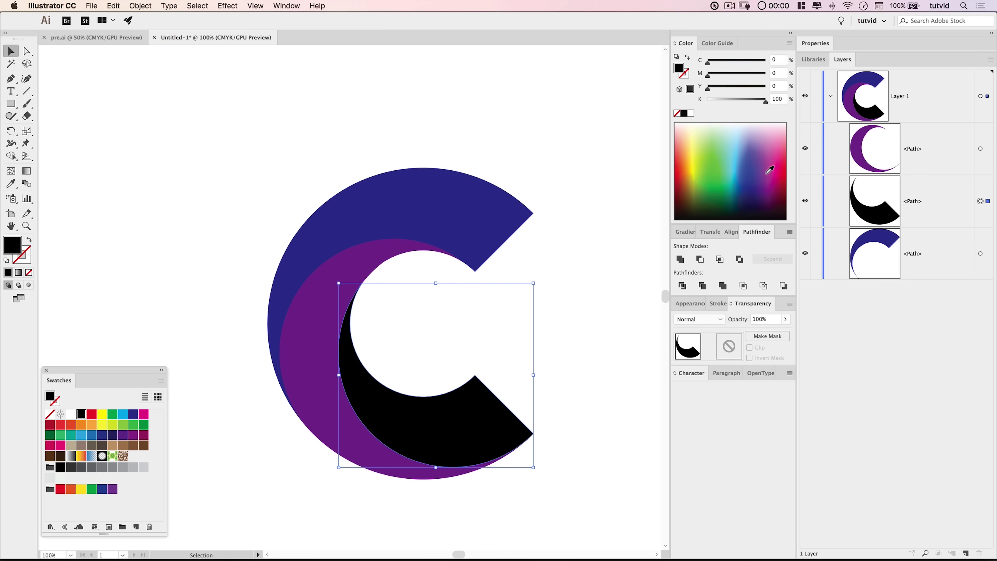
type("0")
key("Tab")
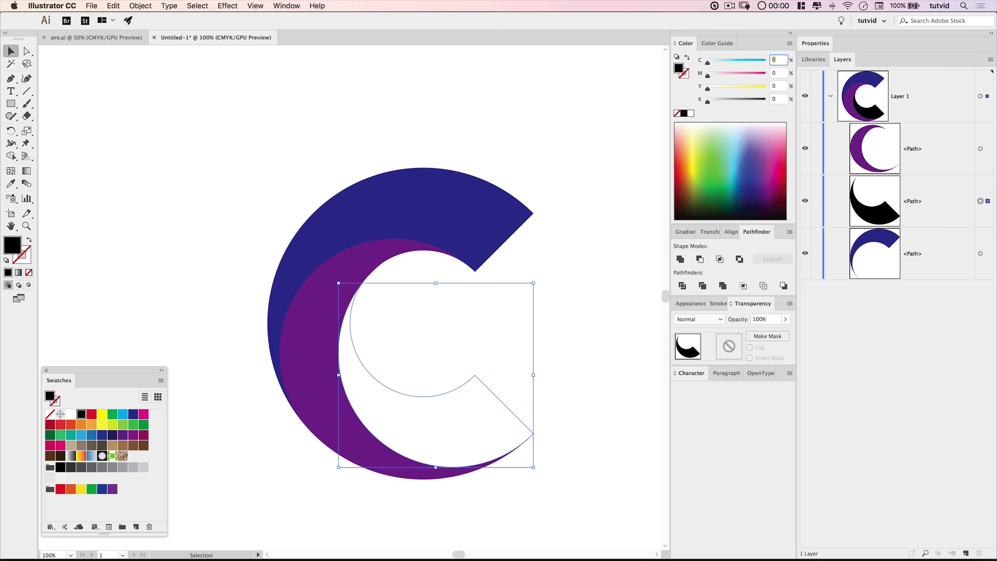
key("Tab")
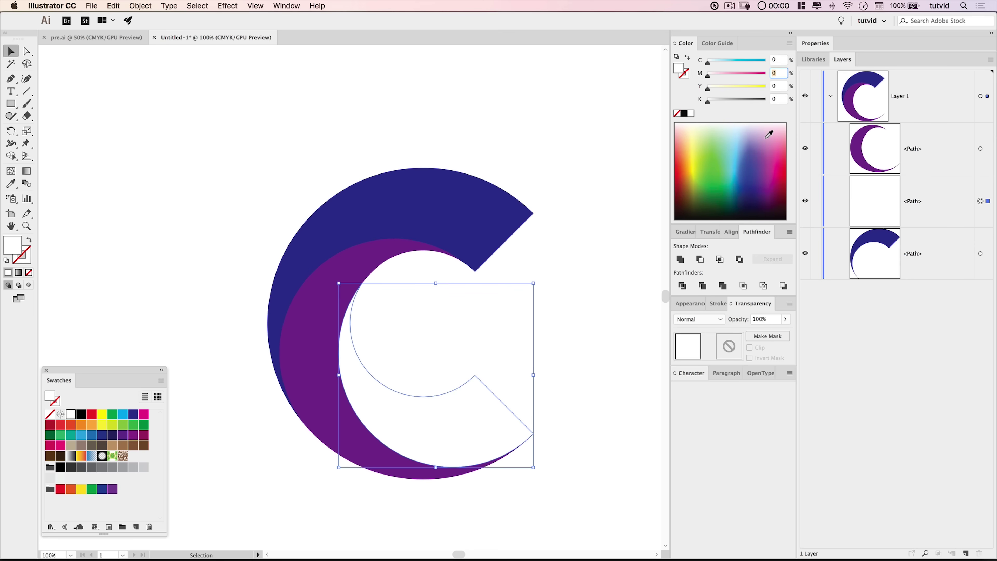
type("100")
key("Tab")
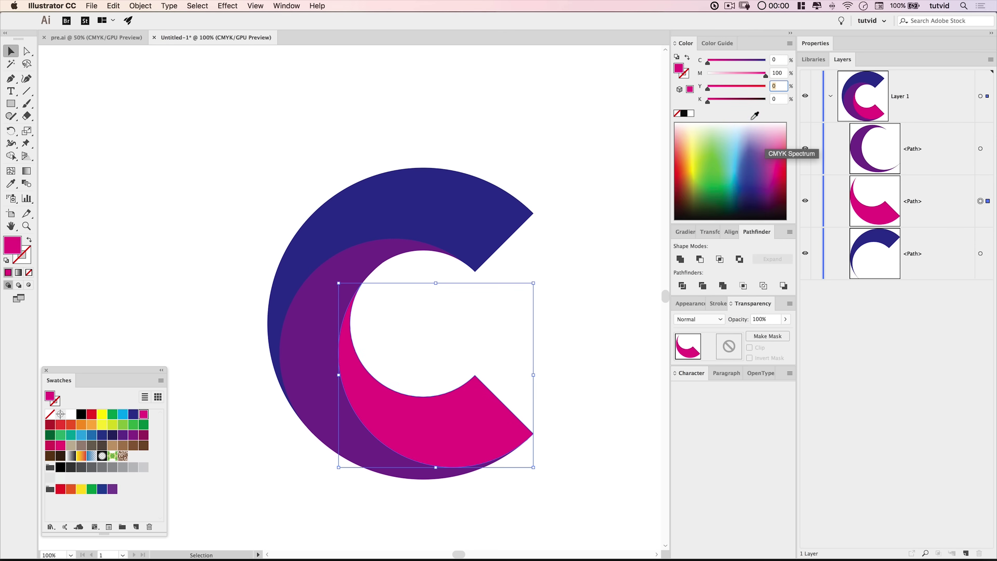
type("10")
key("Tab")
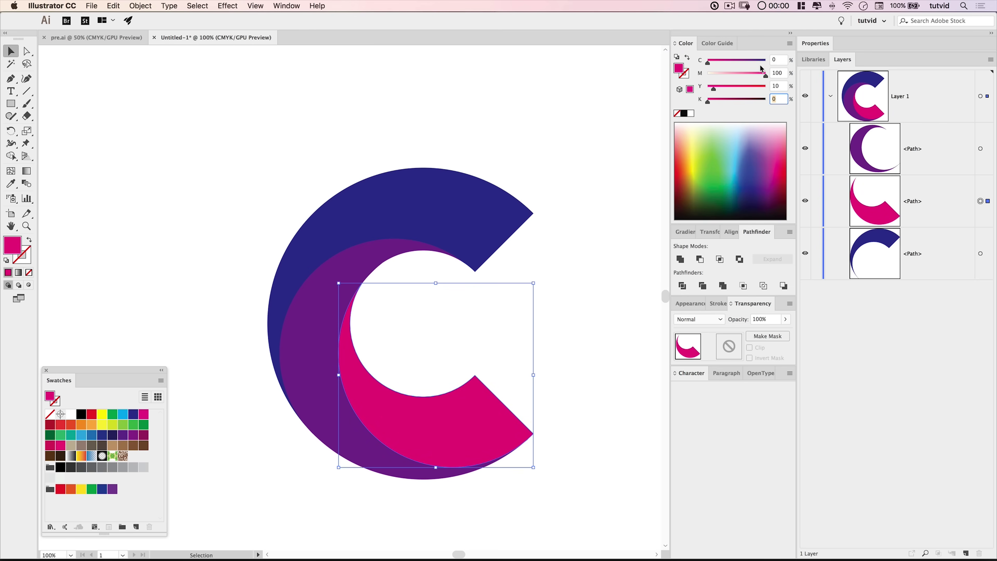
Deselect and zoom out to 50% to see the whole artboard.
left_click(596, 306)
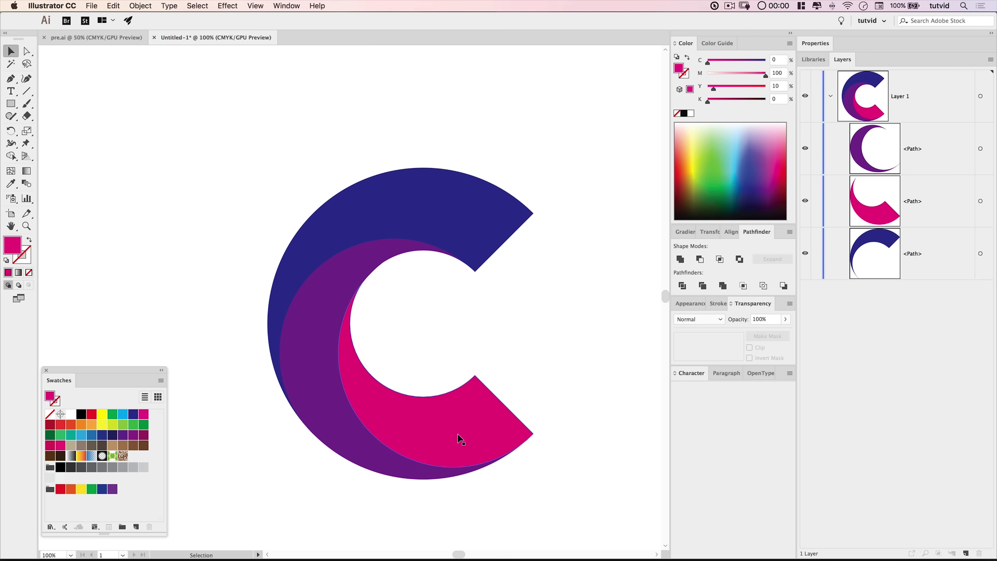
key("super+minus")
key("super+minus")
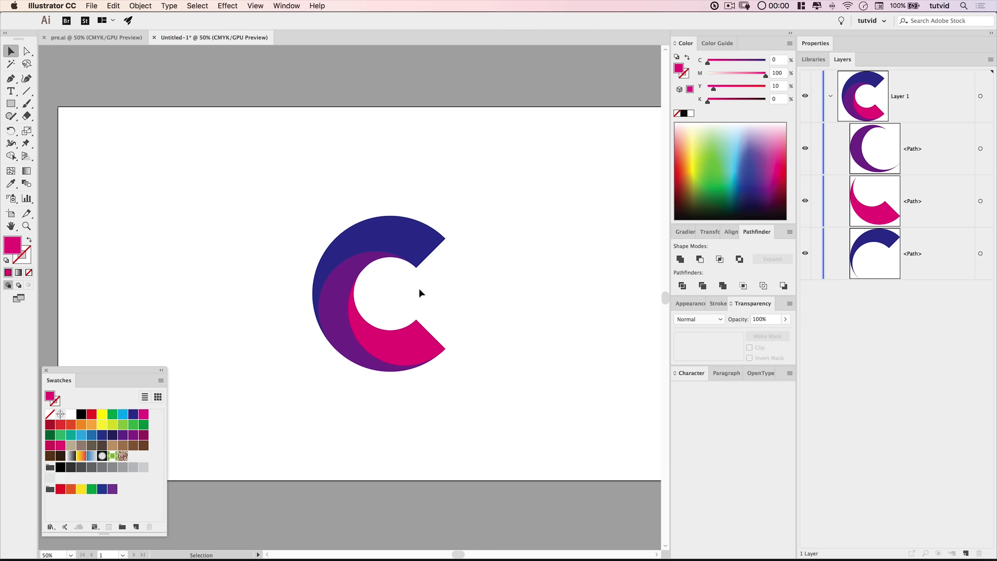
scroll(471, 299, "right", 2)
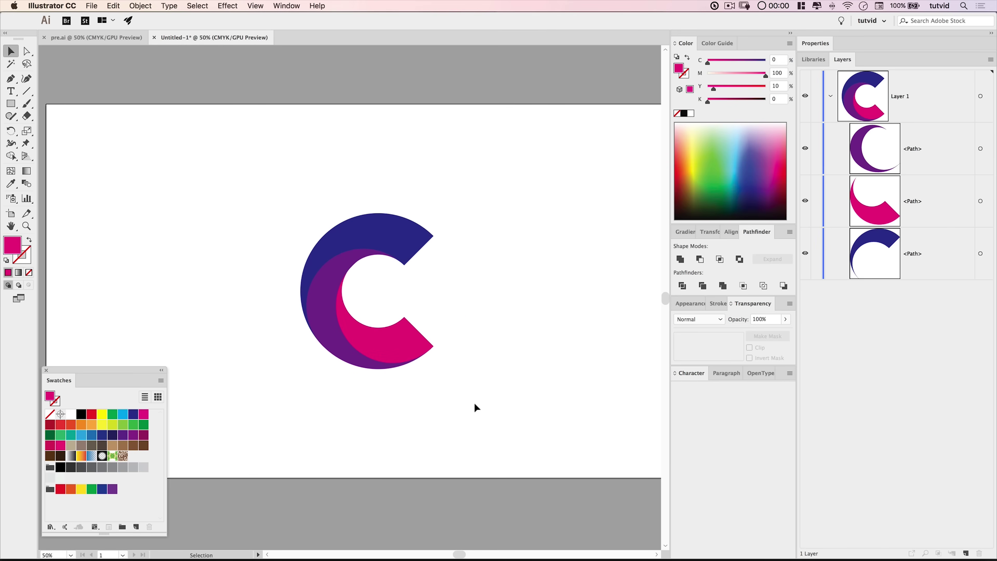
Move the navy crescent to the top of Layer 1 and select all three crescents.
left_click(920, 262)
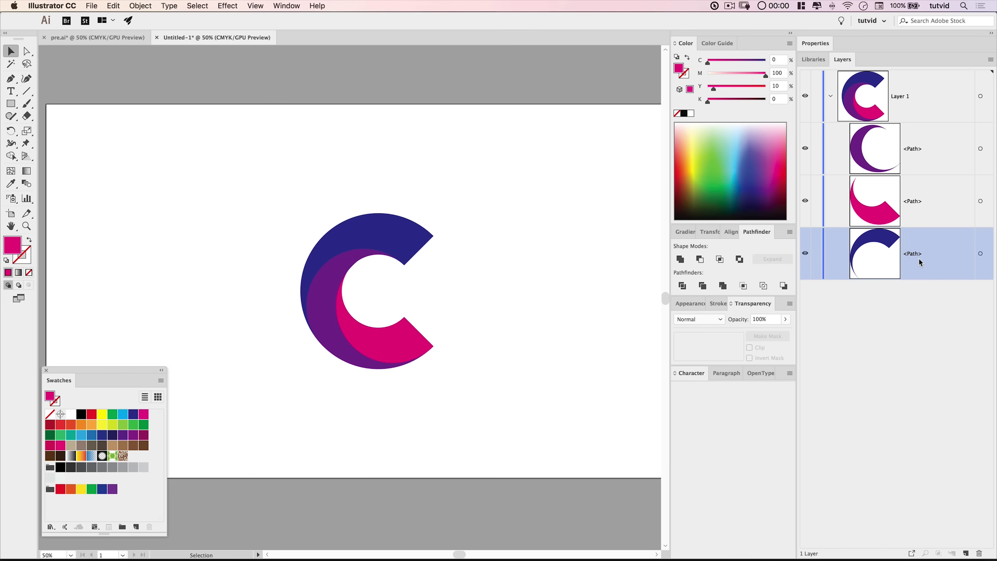
left_click_drag(925, 252, 918, 138)
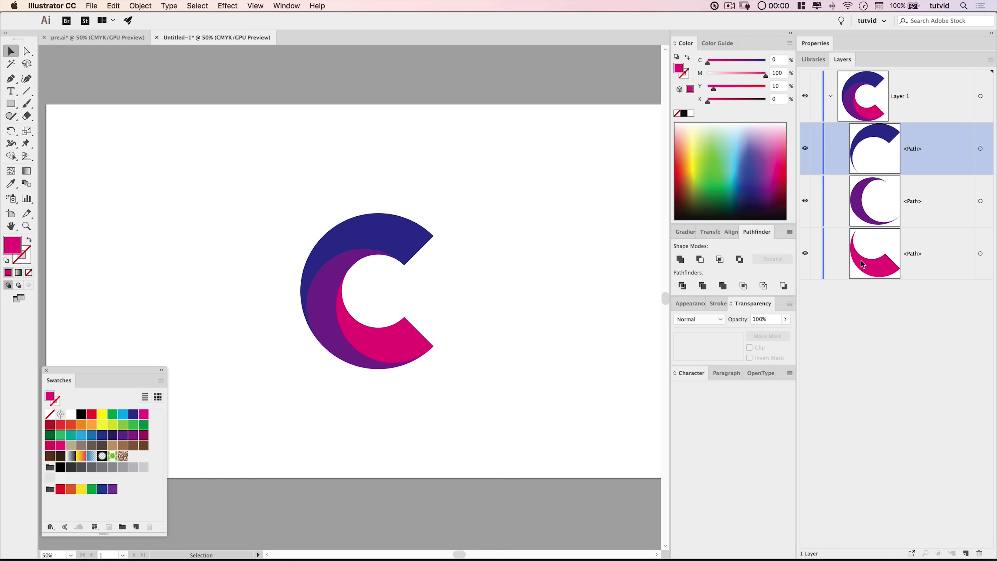
left_click_drag(505, 199, 259, 451)
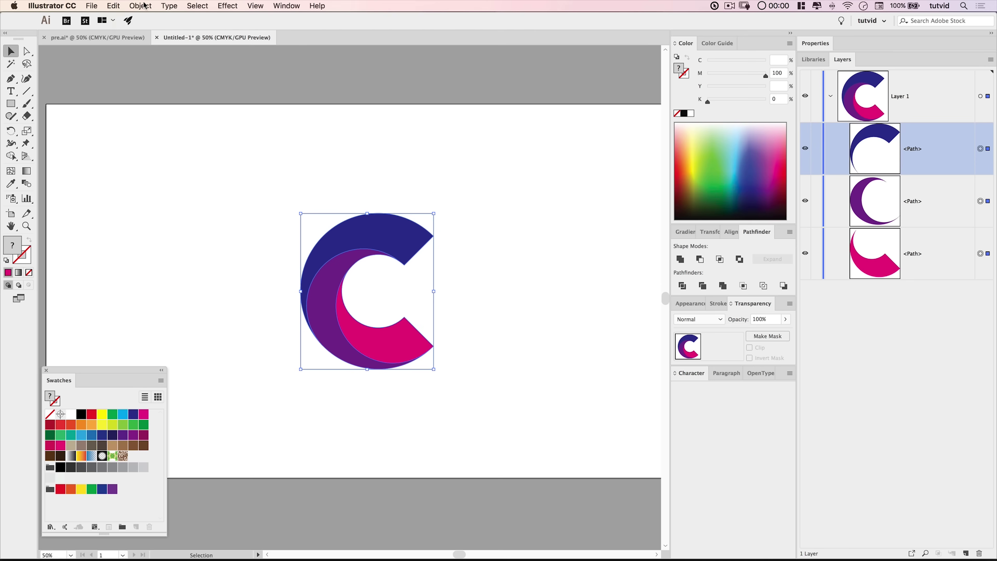
Copy the three crescents and Paste in Back to duplicate them behind.
left_click(111, 5)
left_click(122, 54)
left_click(113, 5)
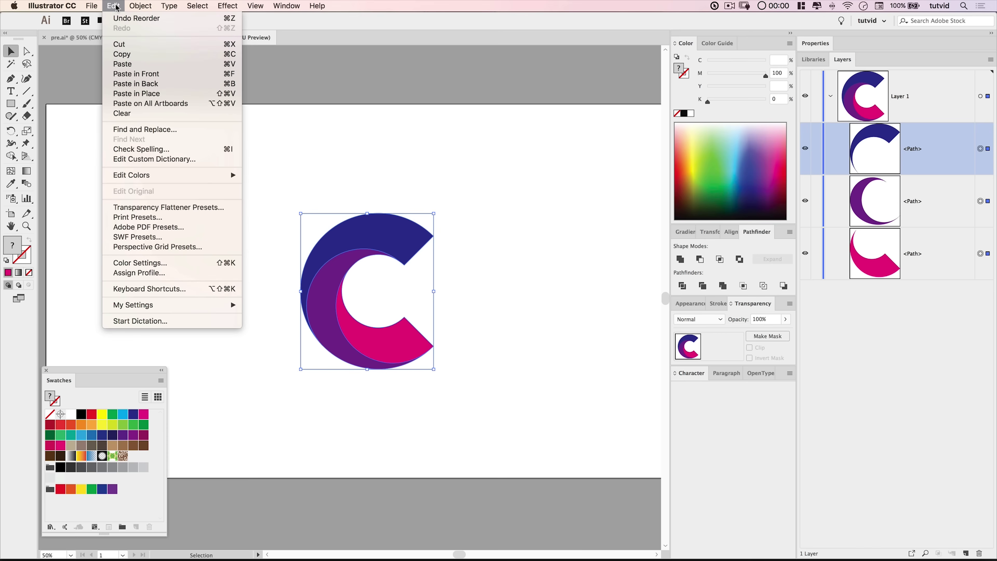
left_click(136, 83)
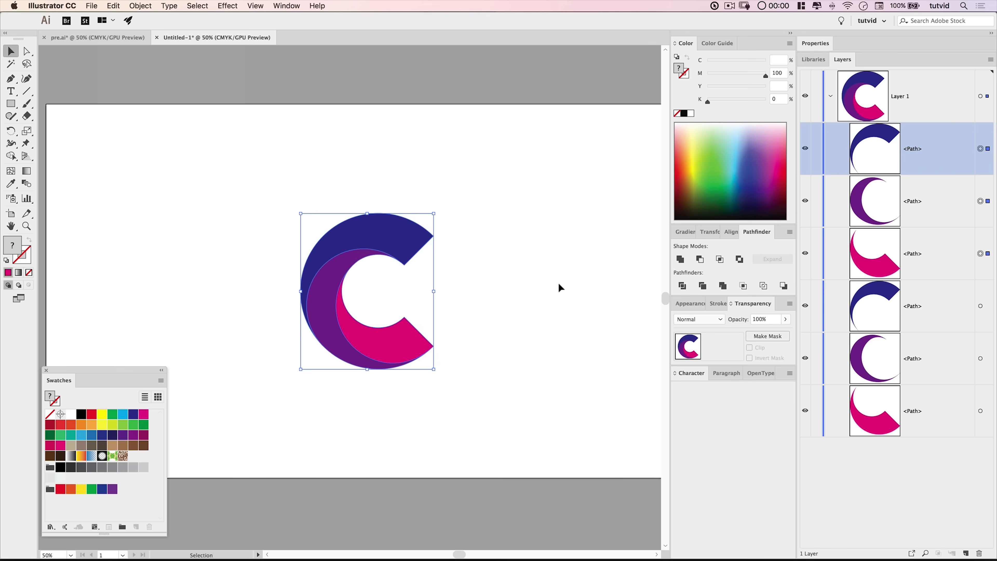
Apply a white-to-black linear gradient to the copies and add a right-hand black stop.
left_click(685, 232)
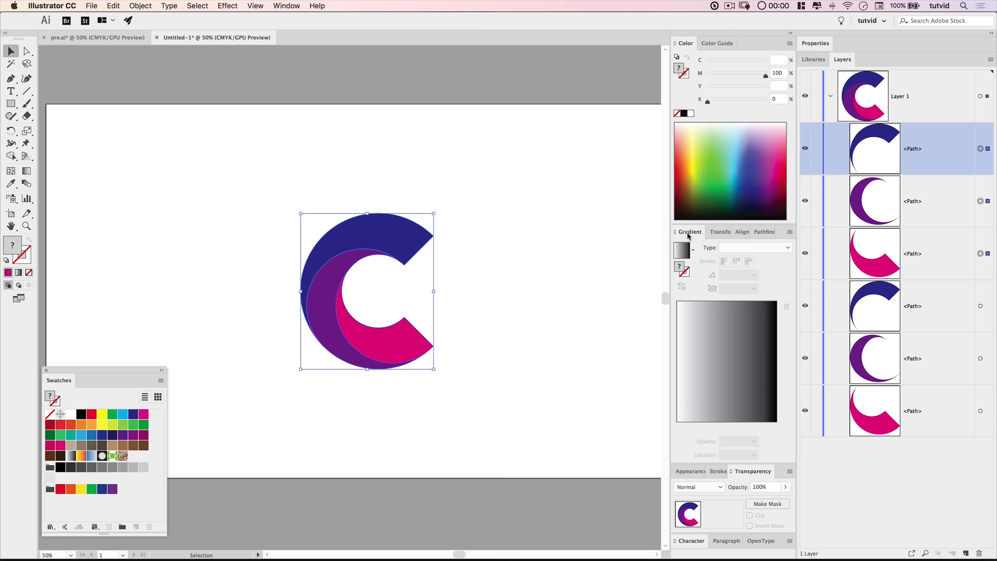
left_click(681, 252)
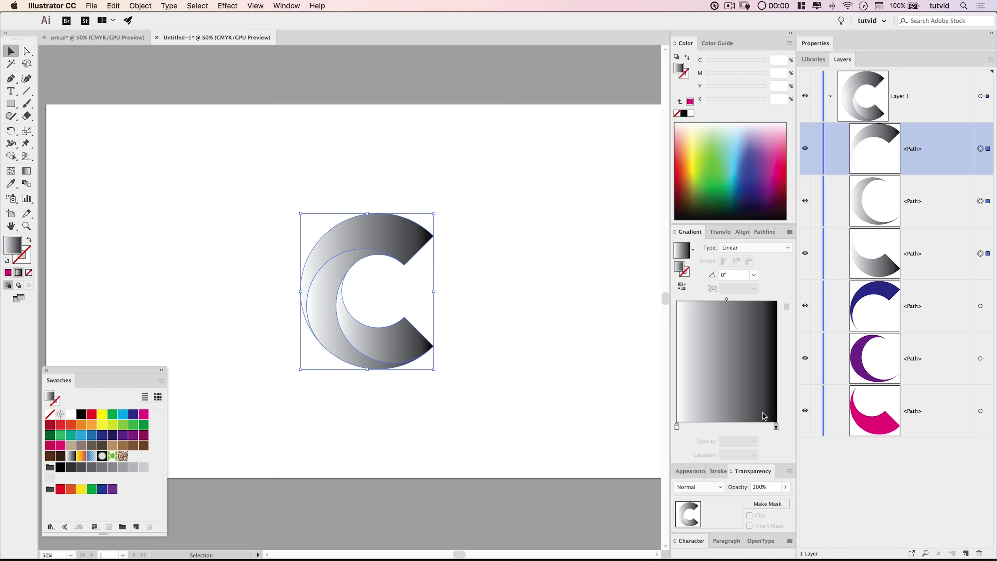
left_click_drag(776, 426, 740, 427)
left_click(776, 427)
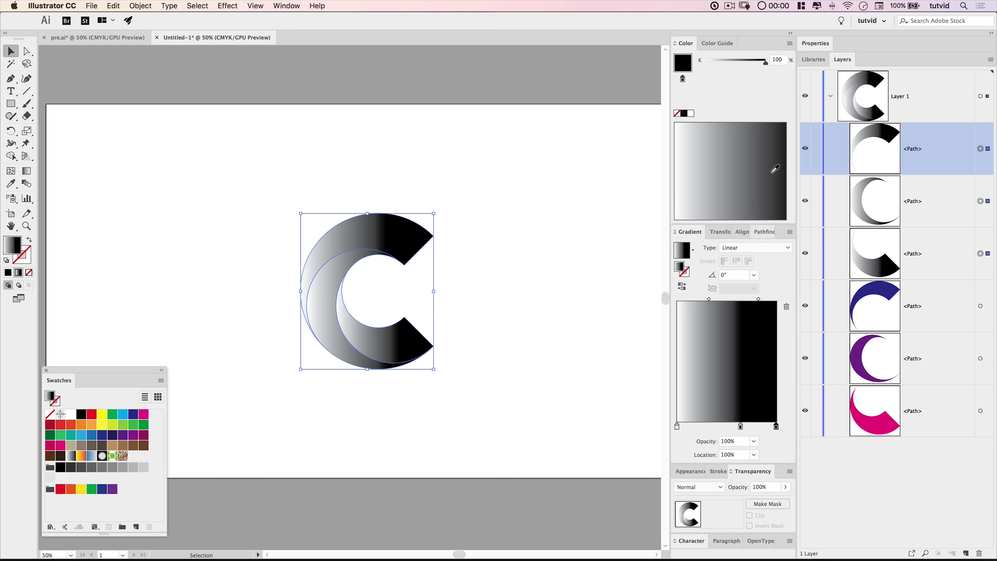
left_click(789, 44)
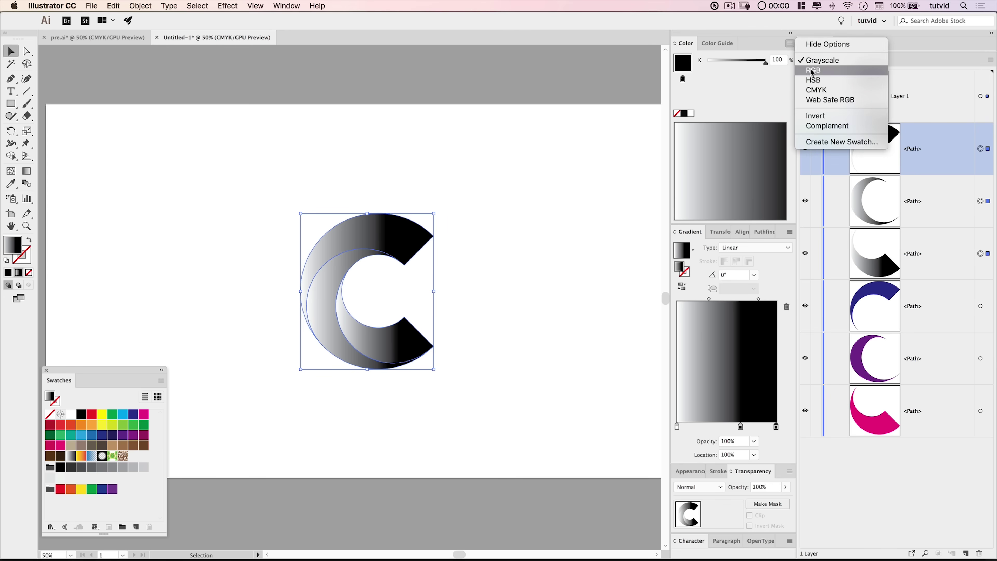
left_click(741, 89)
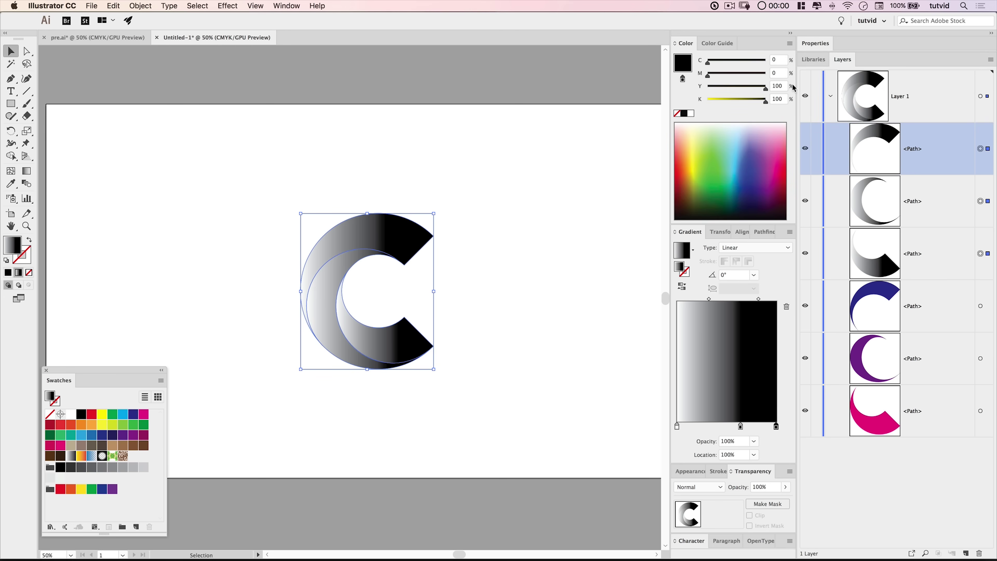
left_click_drag(760, 61, 784, 63)
Make the middle gradient stop rich black with CMYK cyan, magenta and yellow at 100.
left_click(740, 426)
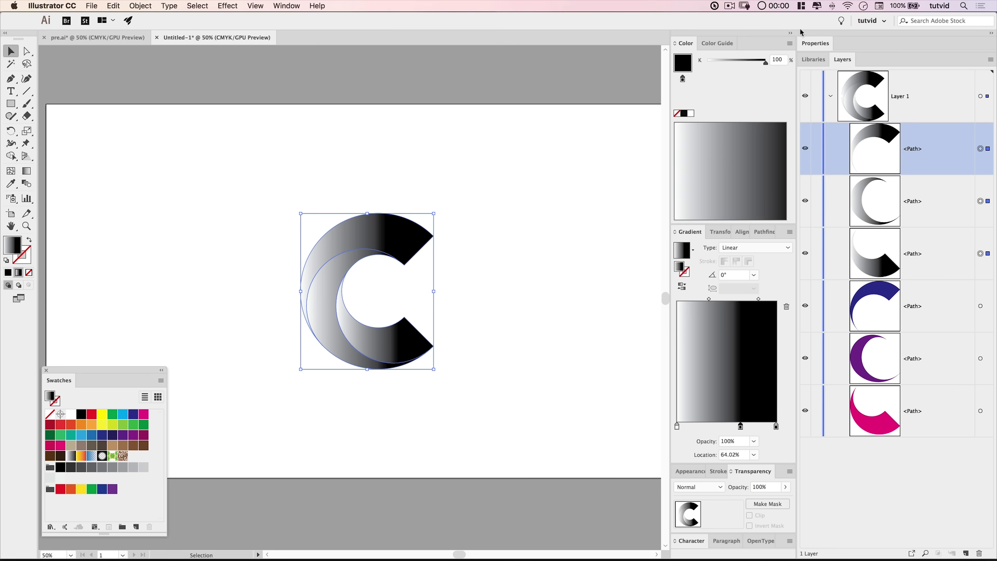
left_click(789, 43)
left_click(814, 91)
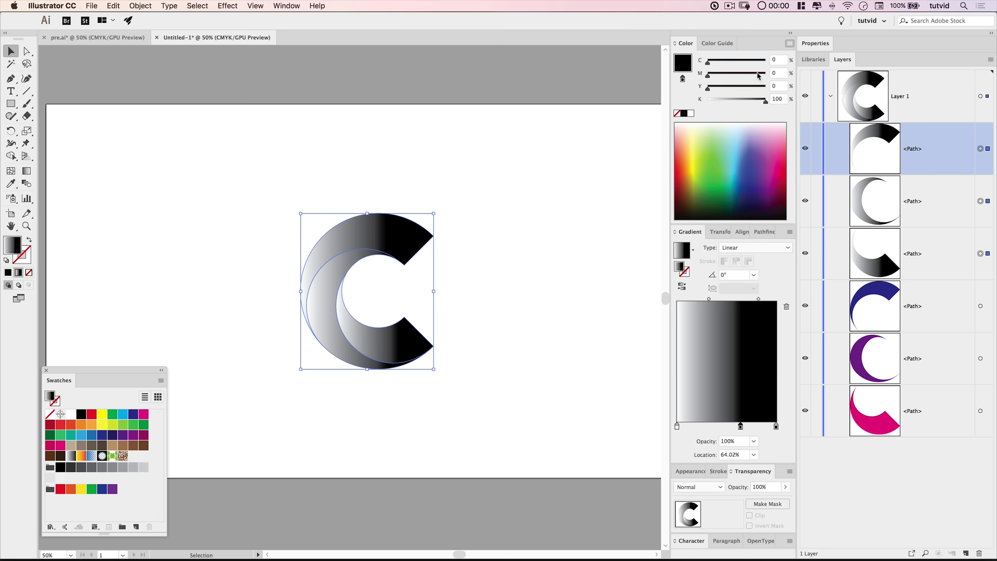
left_click(763, 62)
left_click(763, 74)
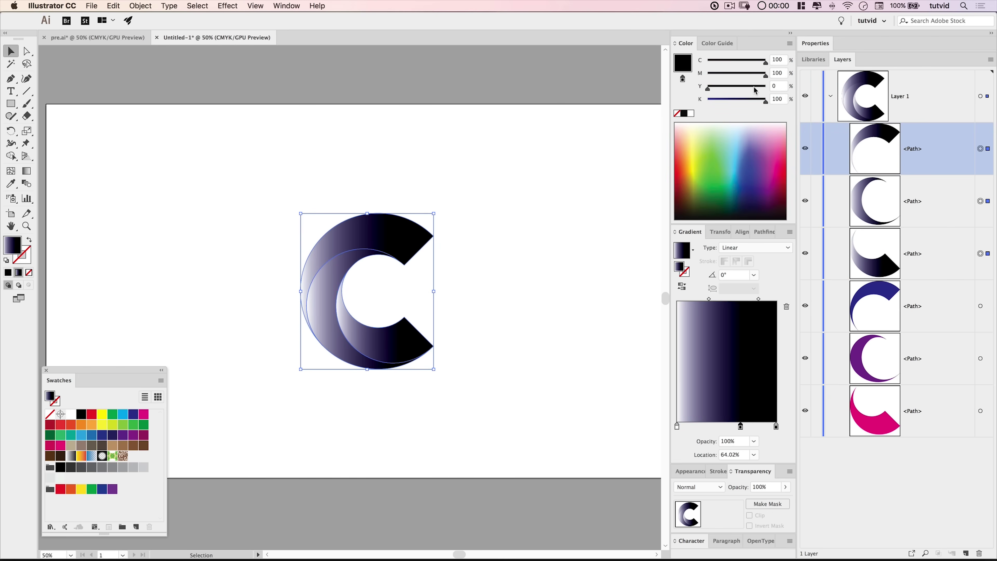
left_click(764, 88)
Delete the white stop, move black to the start, and set the right stop's opacity to 0%.
left_click_drag(677, 426, 675, 458)
left_click_drag(740, 426, 667, 432)
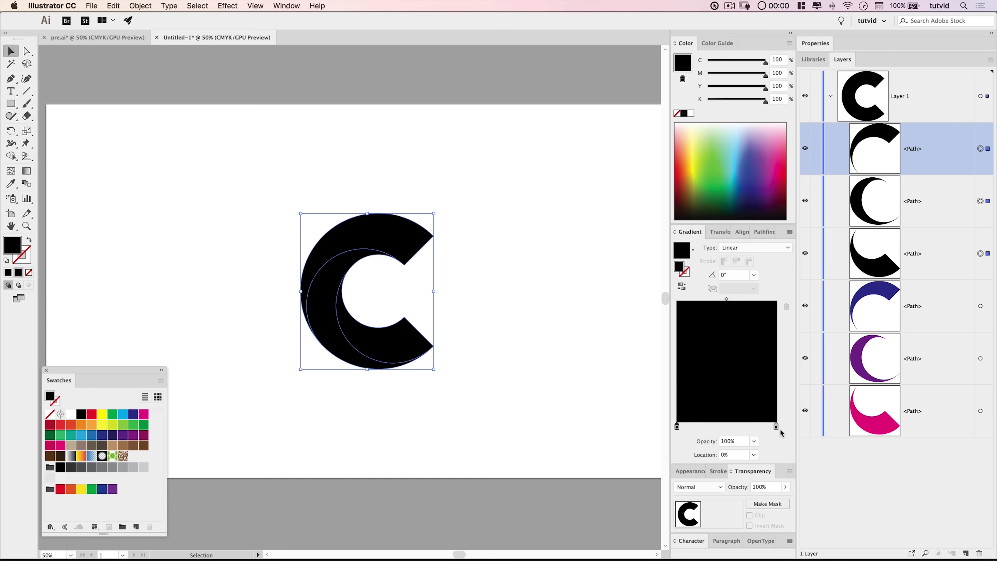
left_click(776, 426)
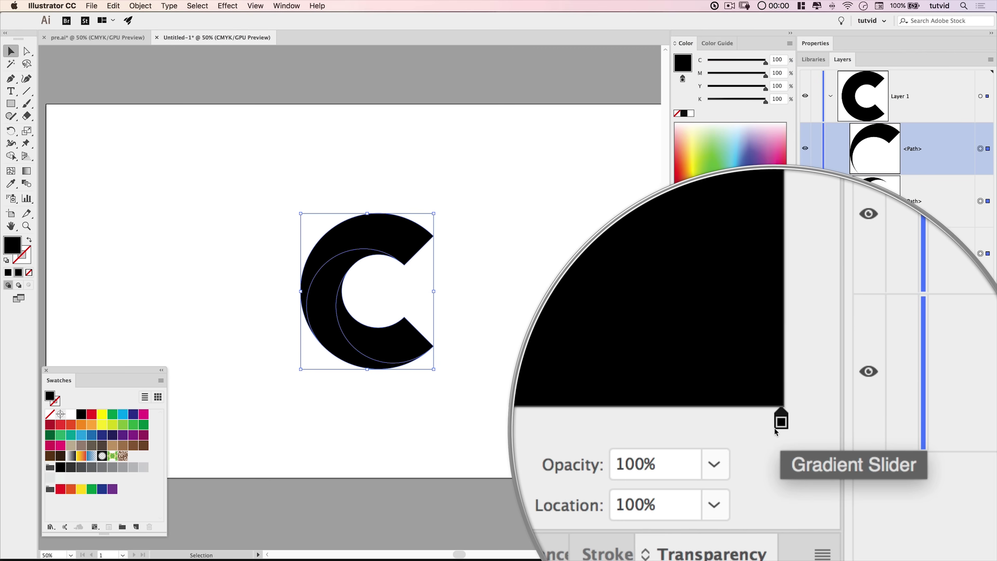
left_click(754, 441)
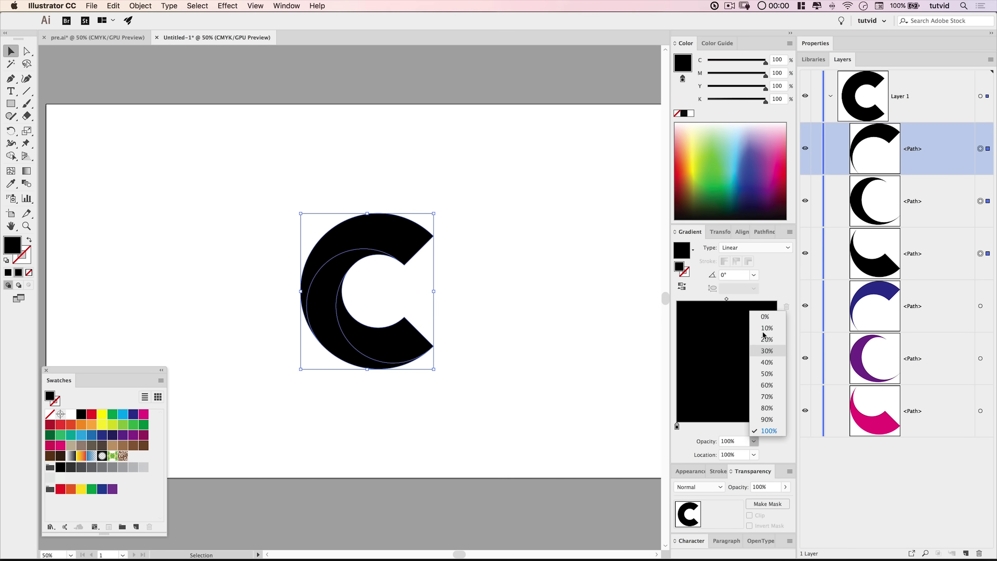
left_click(765, 316)
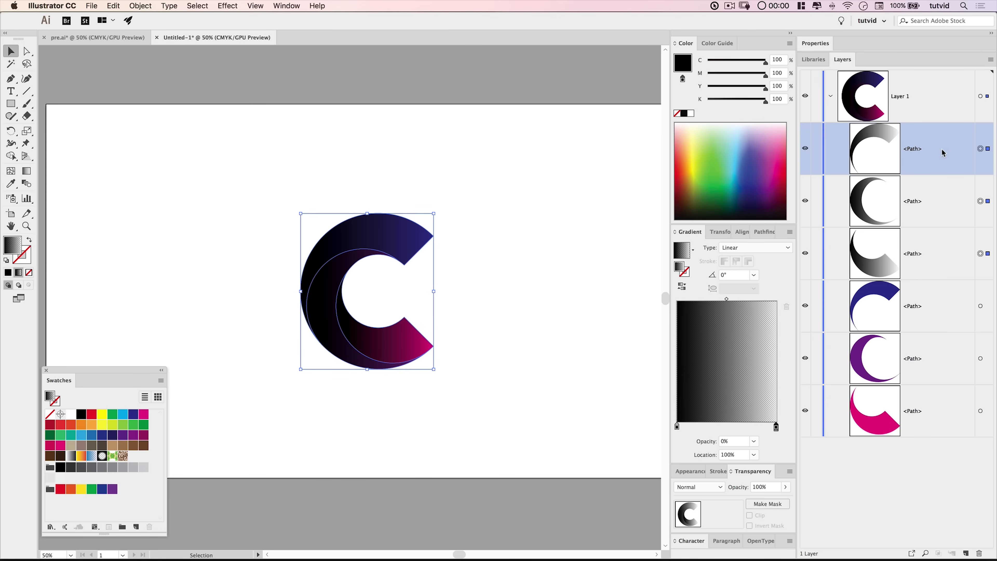
Select the top gradient copy and shift its gradient leftward across the C.
key("super+a")
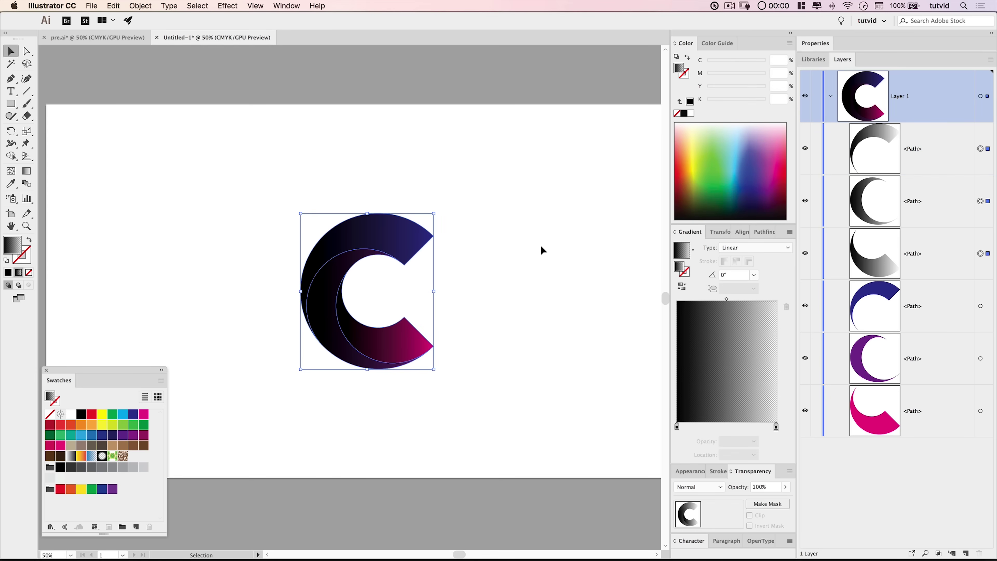
left_click(980, 149)
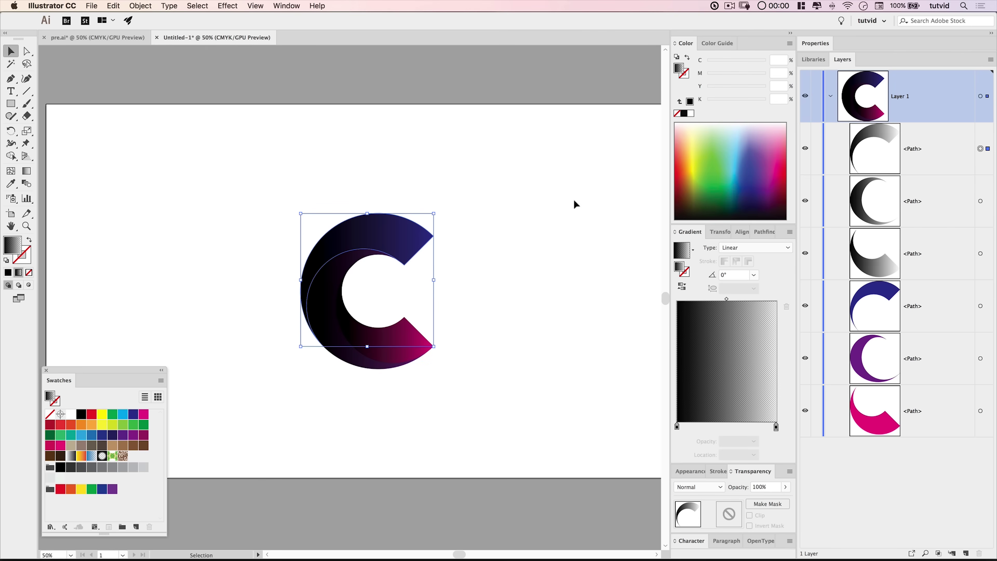
left_click(26, 171)
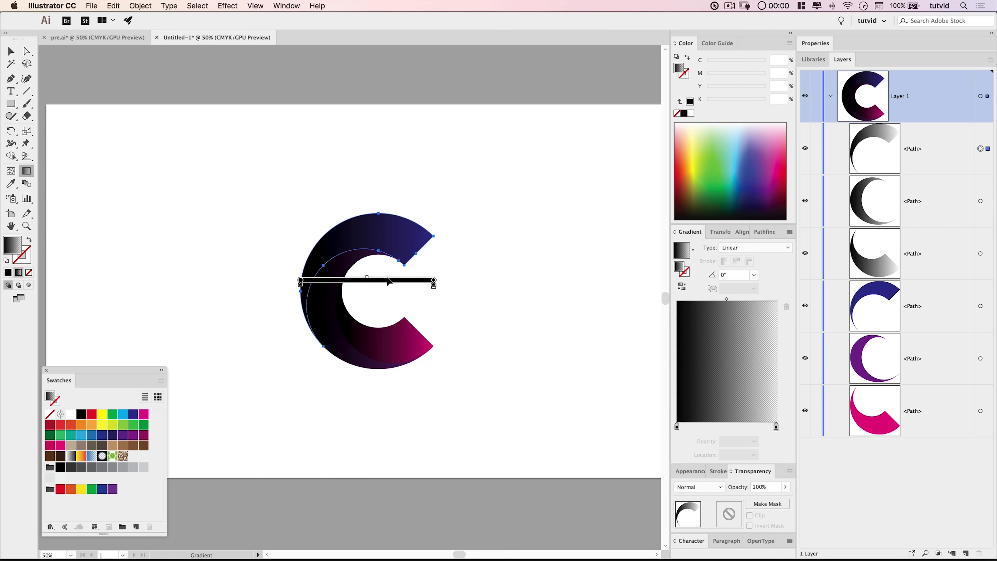
left_click_drag(386, 280, 358, 276)
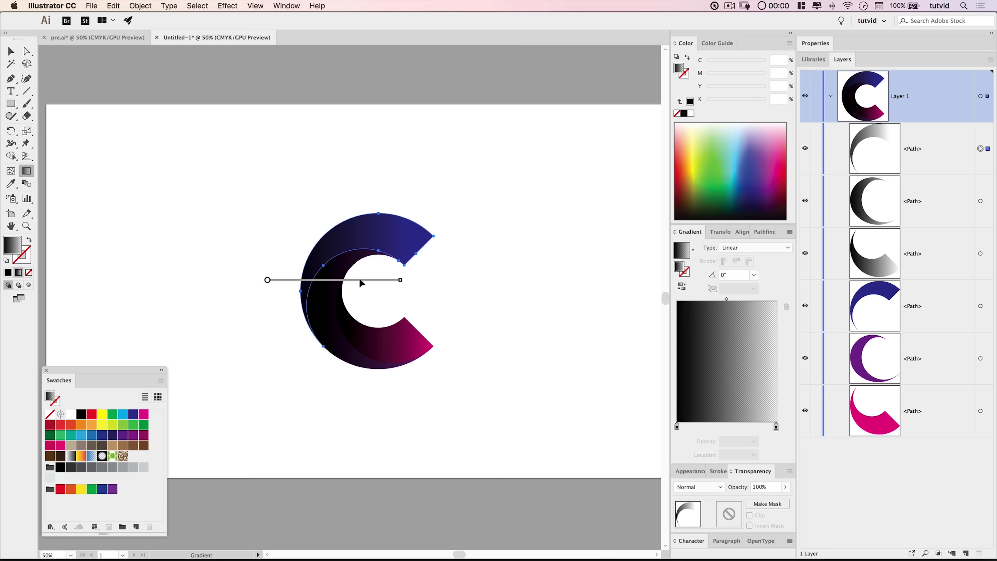
Set the top crescent copy to Normal blend mode at 50% opacity, then deselect.
left_click(764, 232)
left_click(687, 231)
left_click(723, 489)
left_click(710, 319)
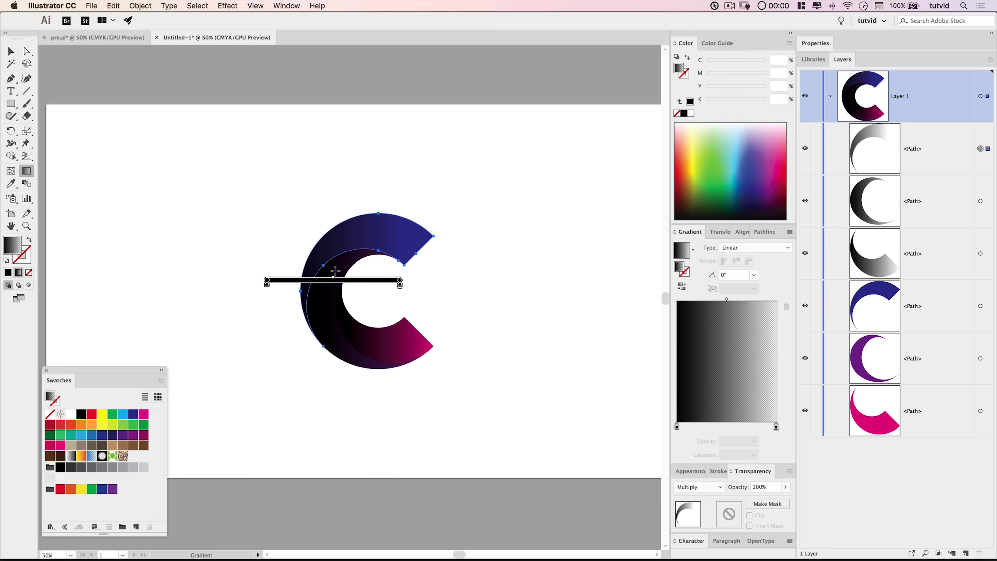
left_click(718, 487)
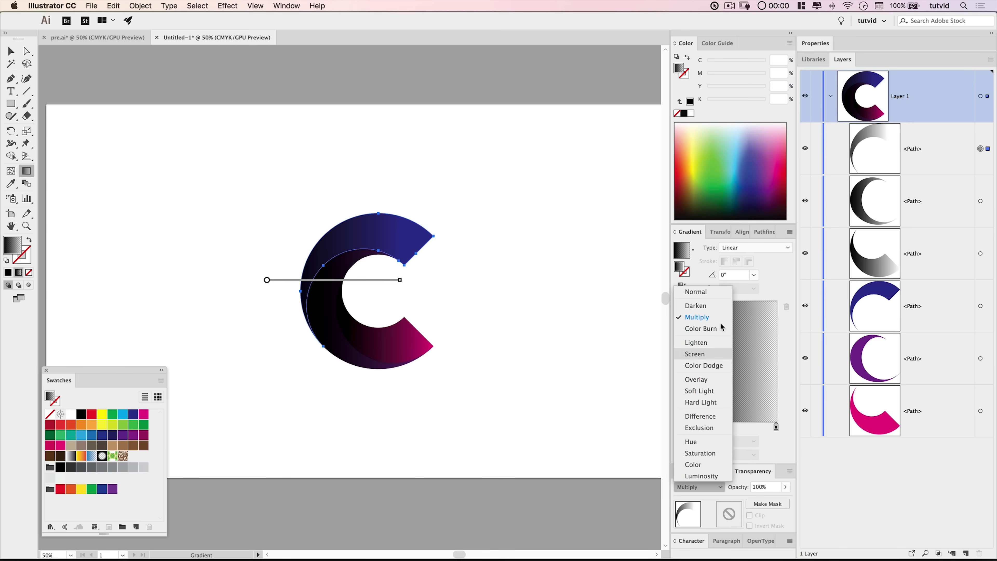
left_click(711, 294)
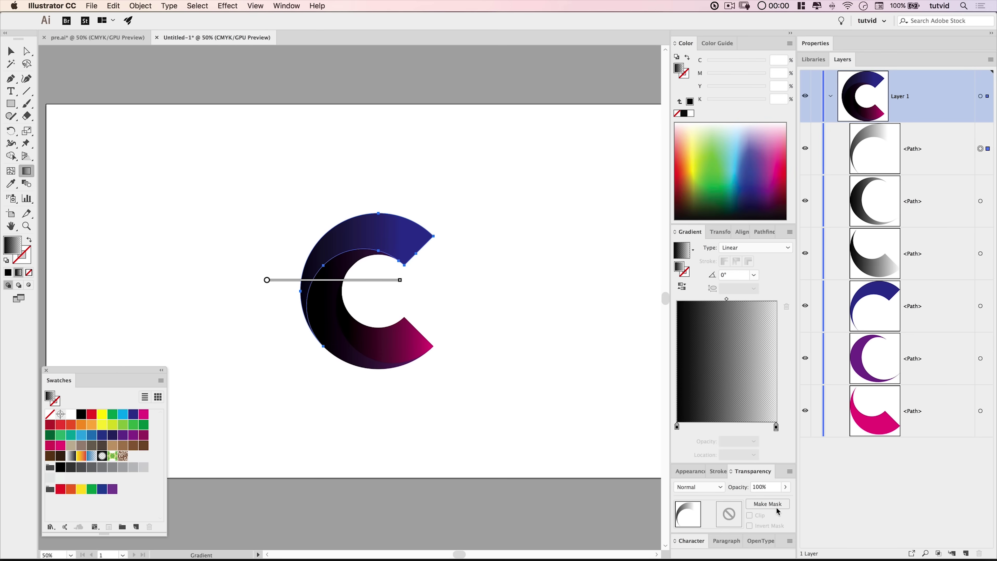
left_click(768, 487)
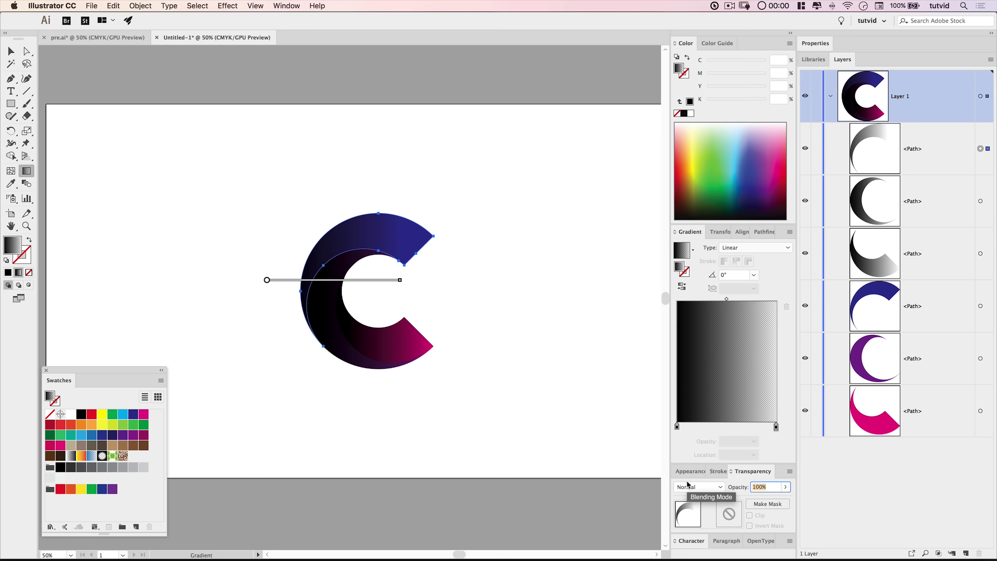
type("50")
key("Return")
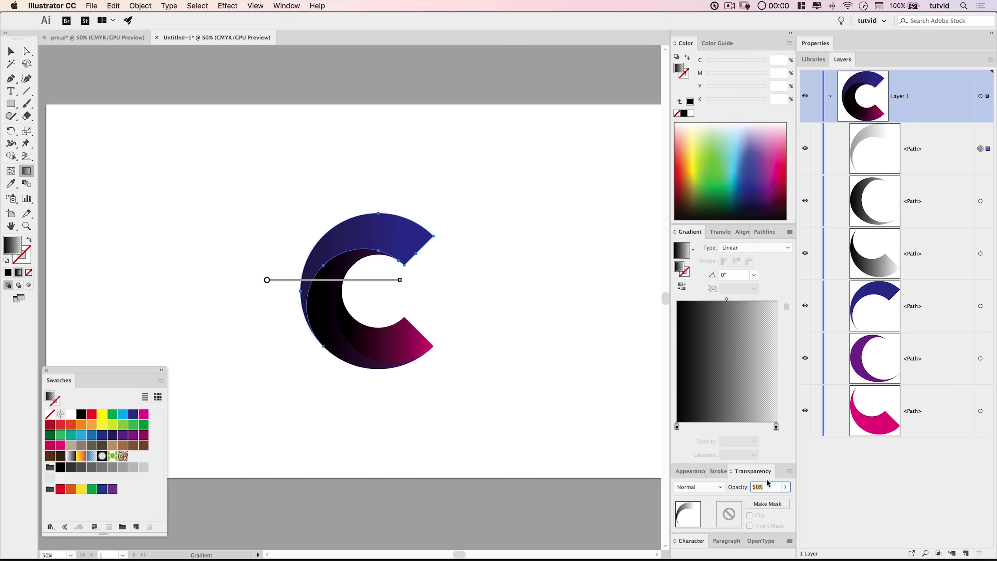
left_click(857, 464)
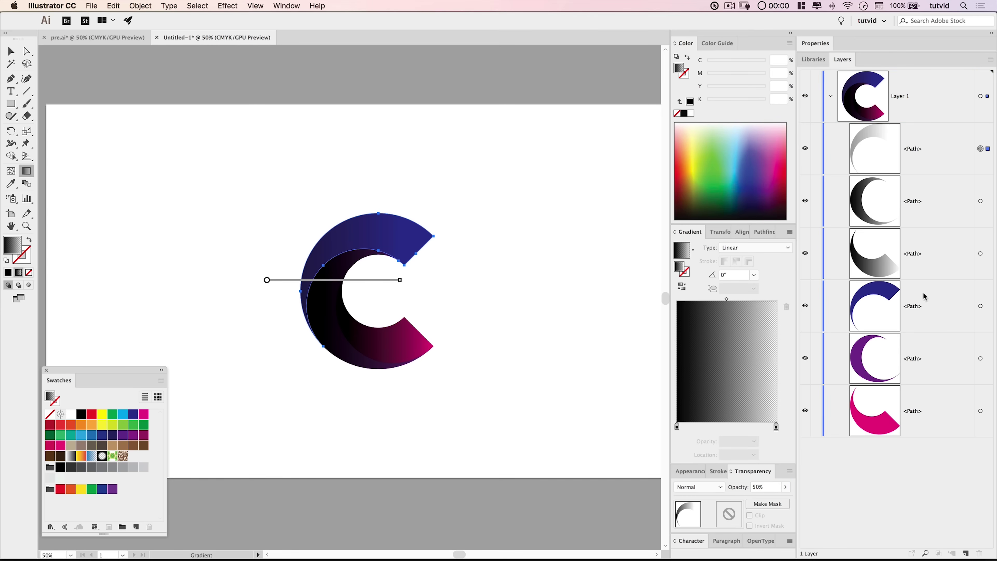
Reposition the black inner crescent's gradient to run at -106.8° across the C.
left_click(980, 200)
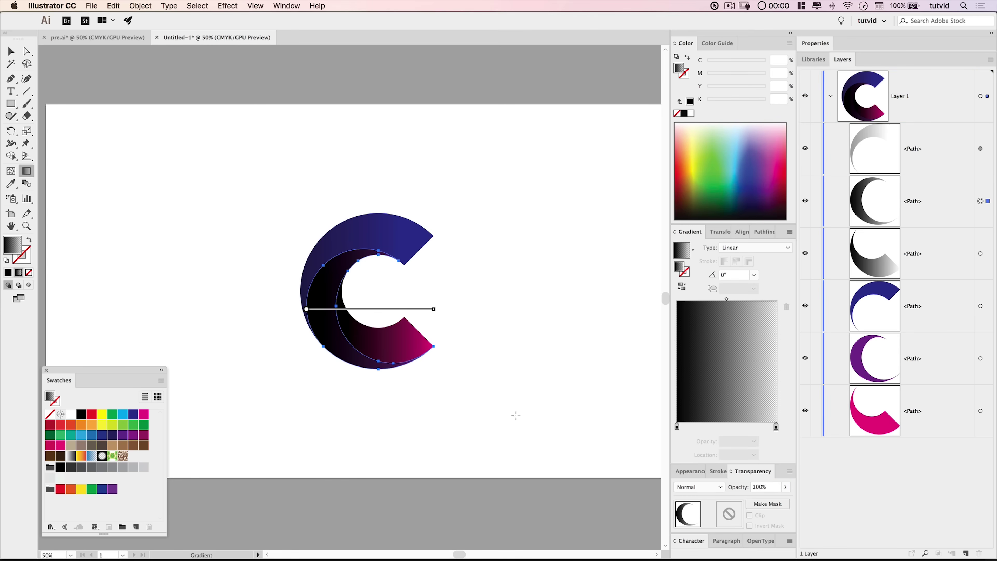
mouse_move(354, 307)
left_click_drag(354, 310, 386, 310)
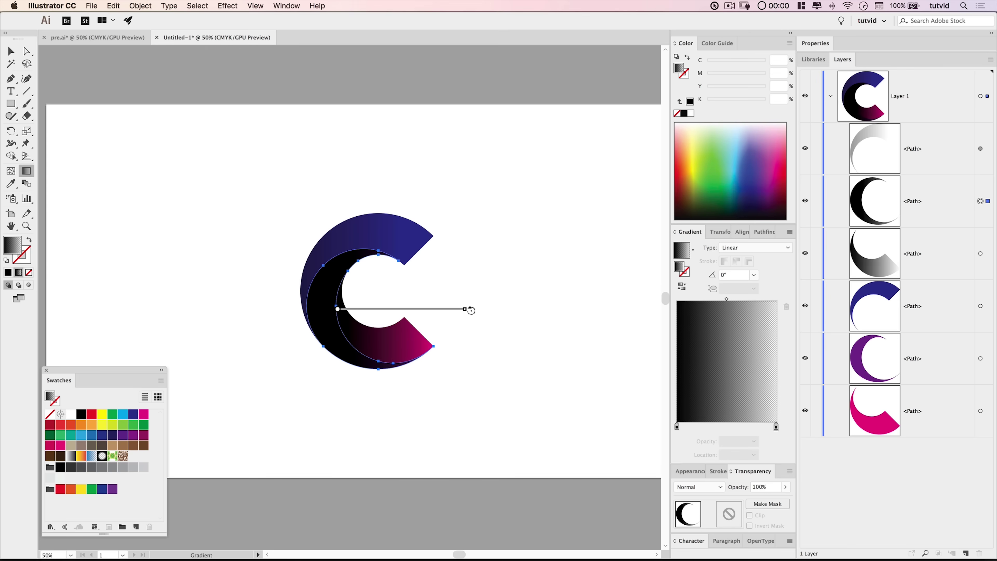
mouse_move(471, 311)
left_mouse_down()
mouse_move(406, 413)
mouse_move(302, 425)
left_mouse_up()
left_click_drag(338, 309, 370, 319)
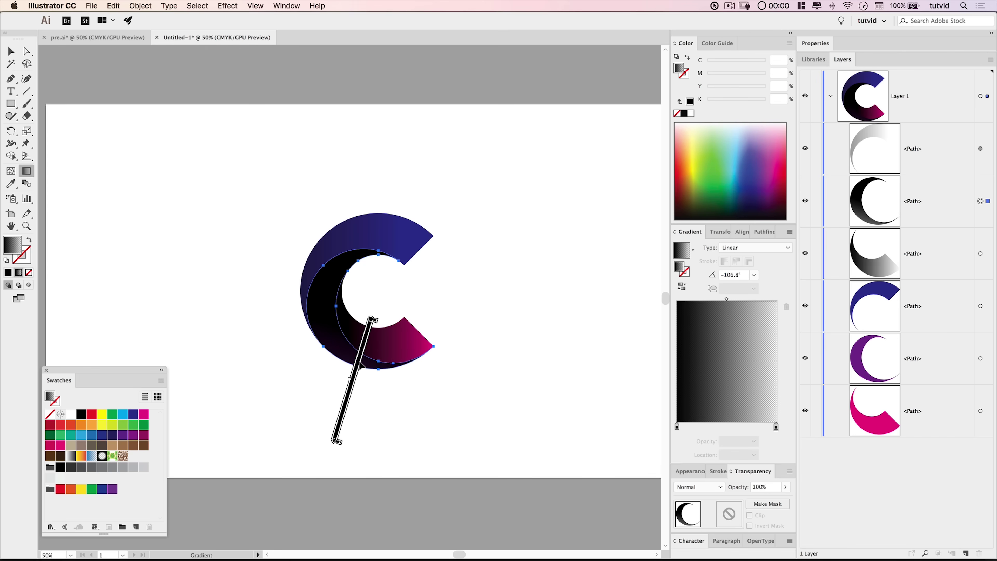
left_click_drag(361, 364, 379, 278)
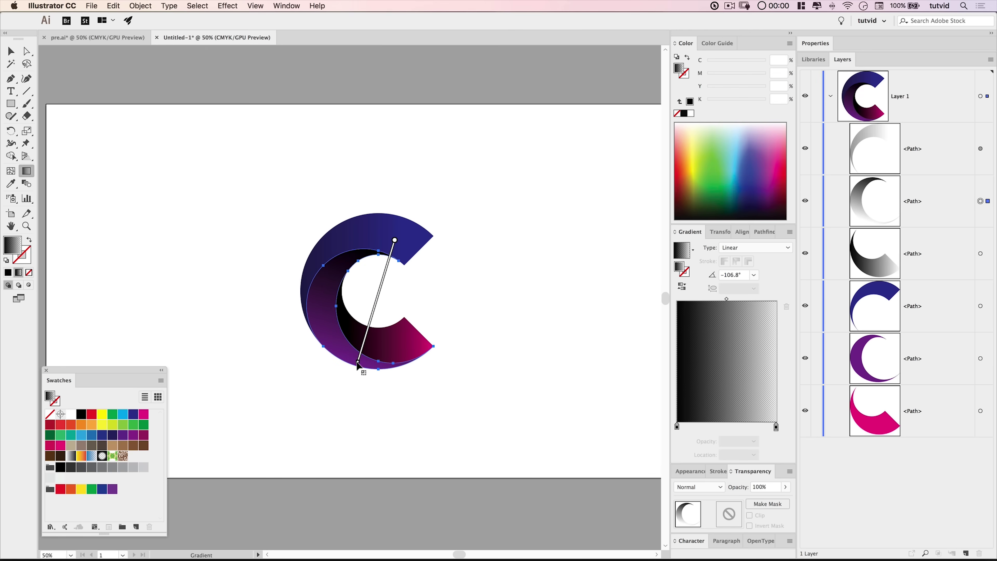
left_click_drag(357, 364, 348, 396)
left_click_drag(379, 302, 380, 284)
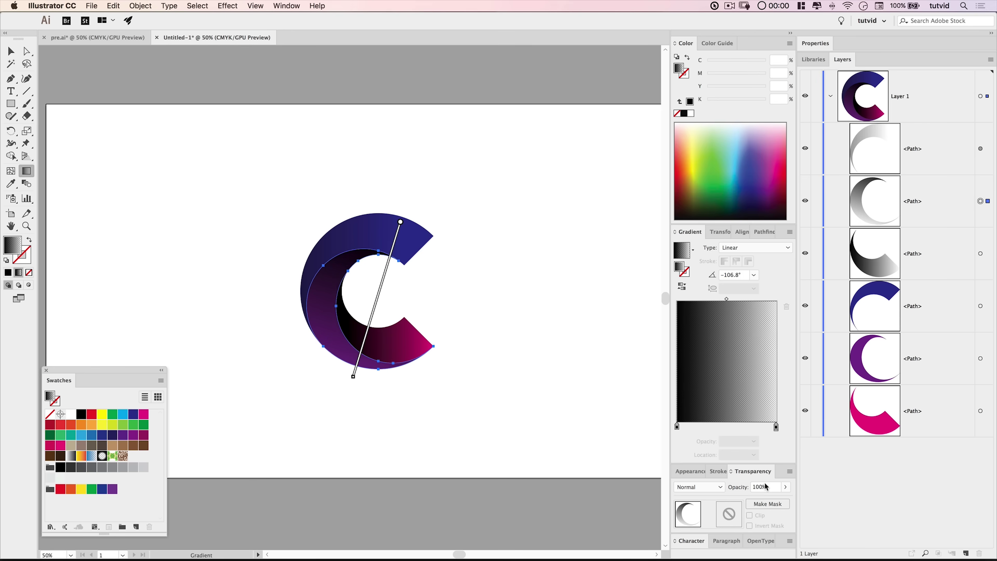
Set the black crescent's opacity to 70% and deselect the artwork.
left_click_drag(766, 487, 735, 490)
type("70")
key("Return")
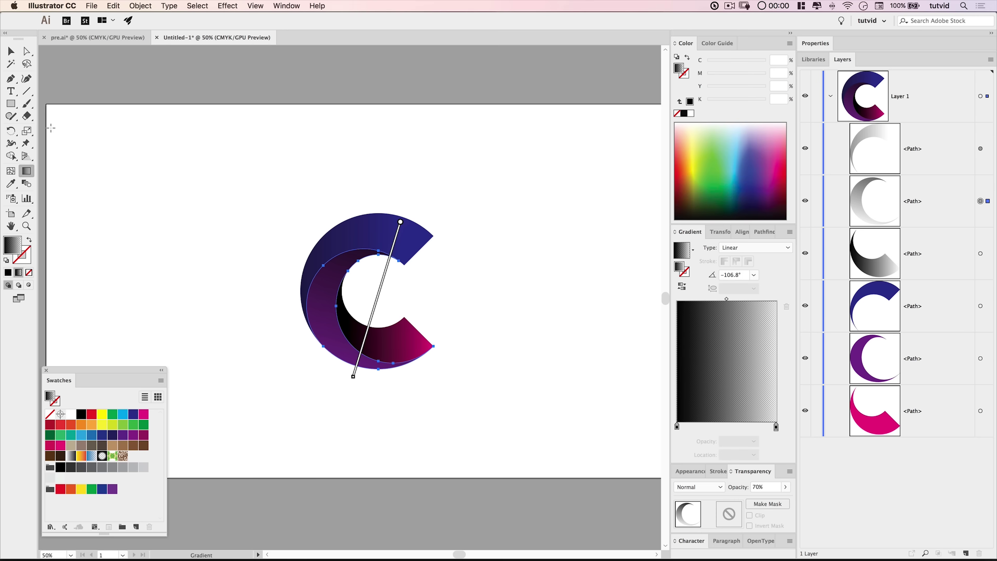
left_click(10, 52)
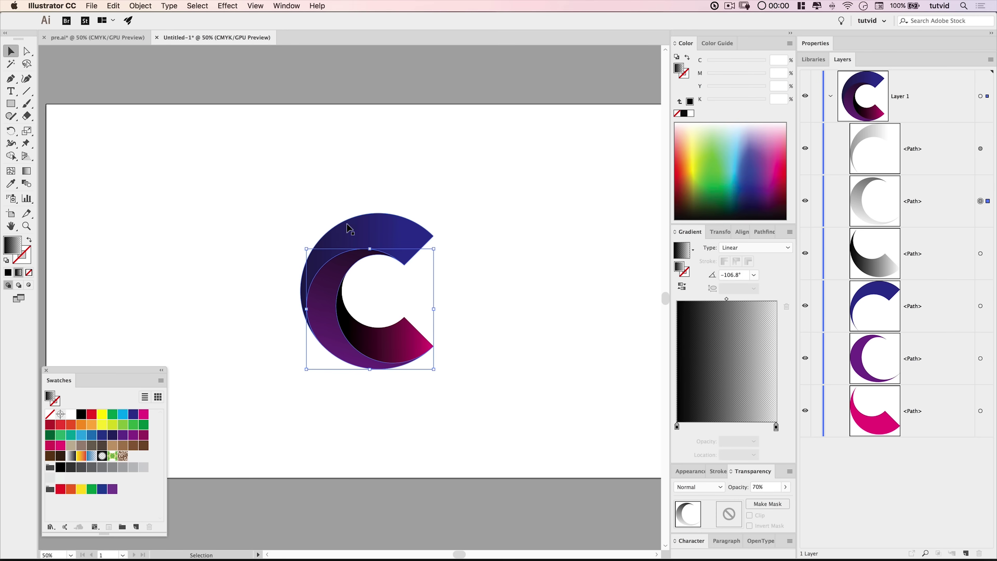
left_click(224, 199)
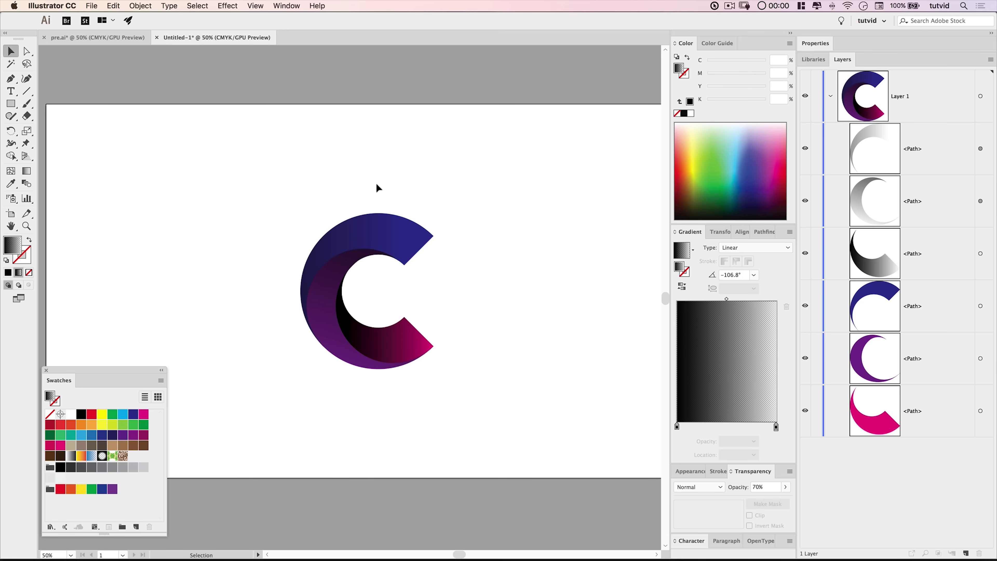
Angle the third gradient crescent's gradient to -14.3° across the lower curve.
left_click(409, 345)
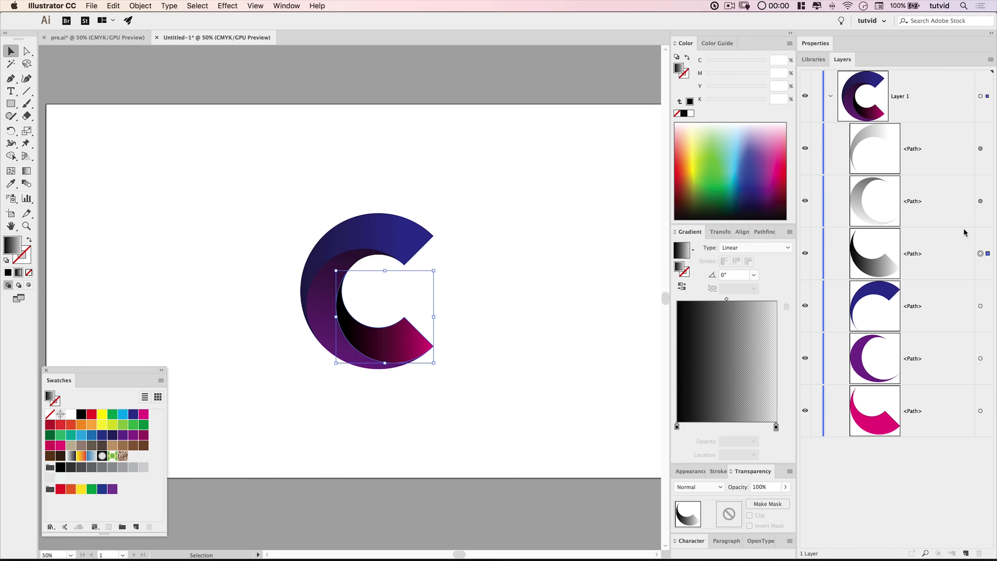
left_click(27, 170)
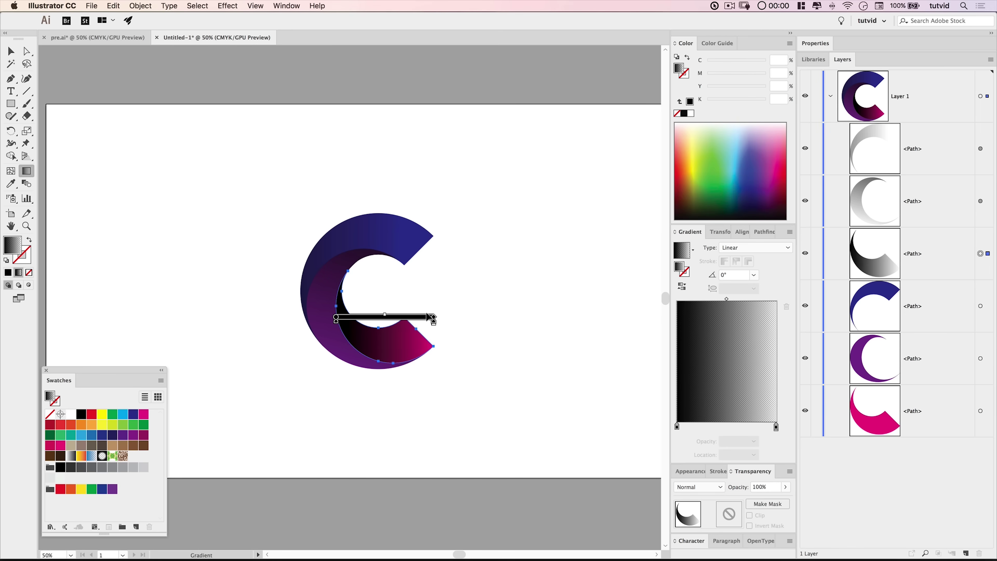
mouse_move(434, 316)
left_mouse_down()
mouse_move(494, 320)
mouse_move(416, 316)
mouse_move(455, 327)
mouse_move(452, 356)
left_mouse_up()
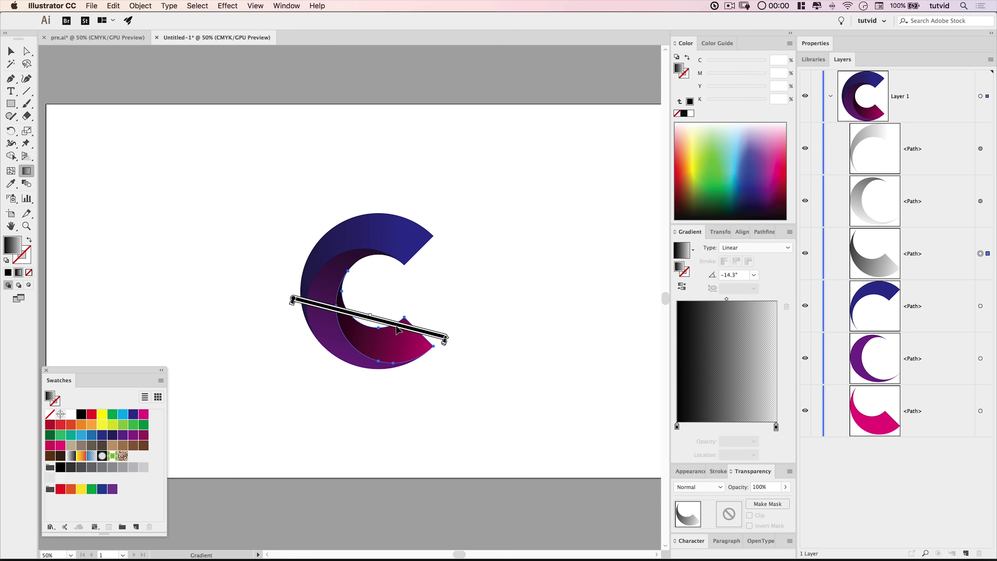
left_click_drag(397, 329, 377, 322)
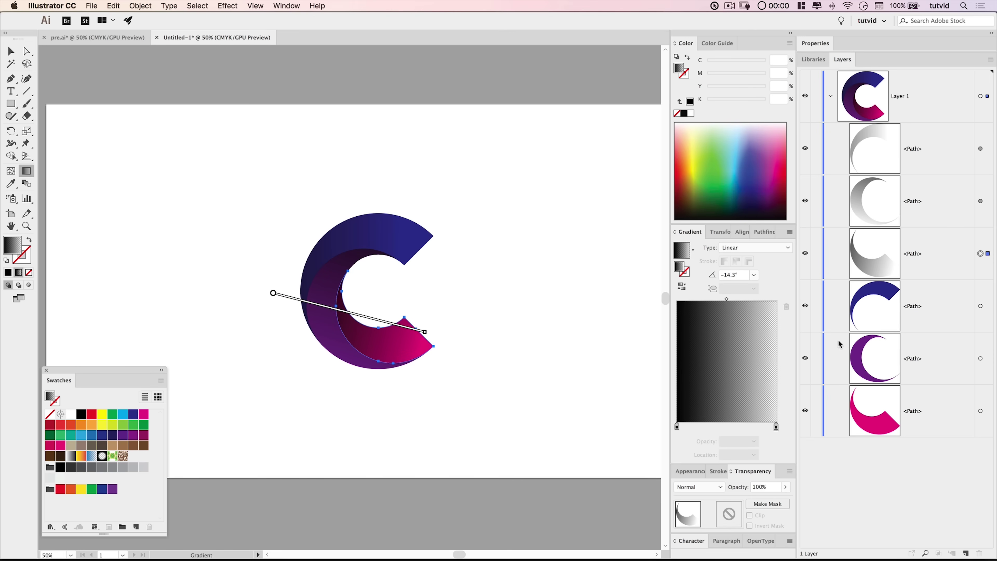
Set that crescent's opacity to 65%, deselect, then select the purple crescent.
left_click(766, 486)
double_click(766, 487)
type("65")
key("Return")
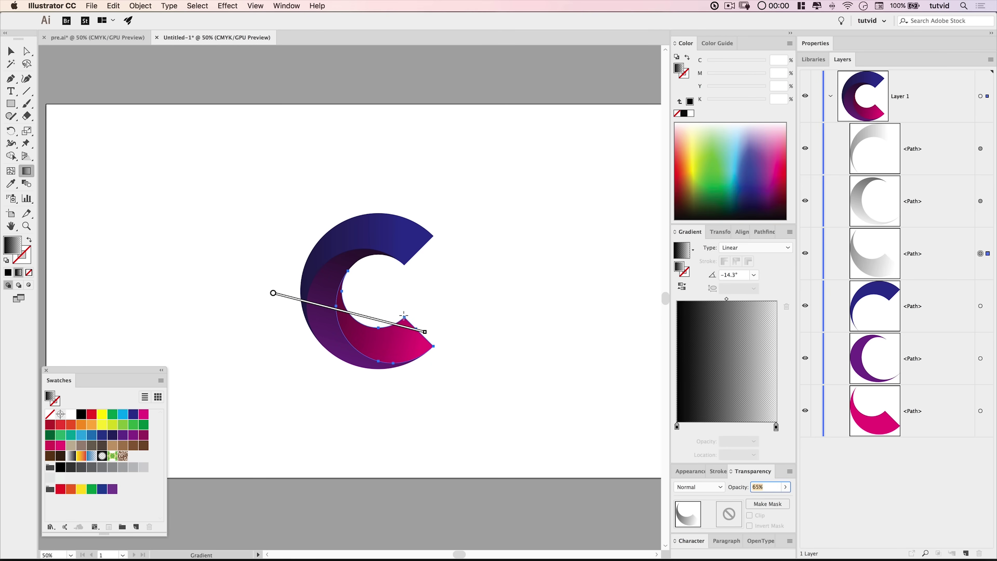
left_click(10, 51)
left_click(450, 248)
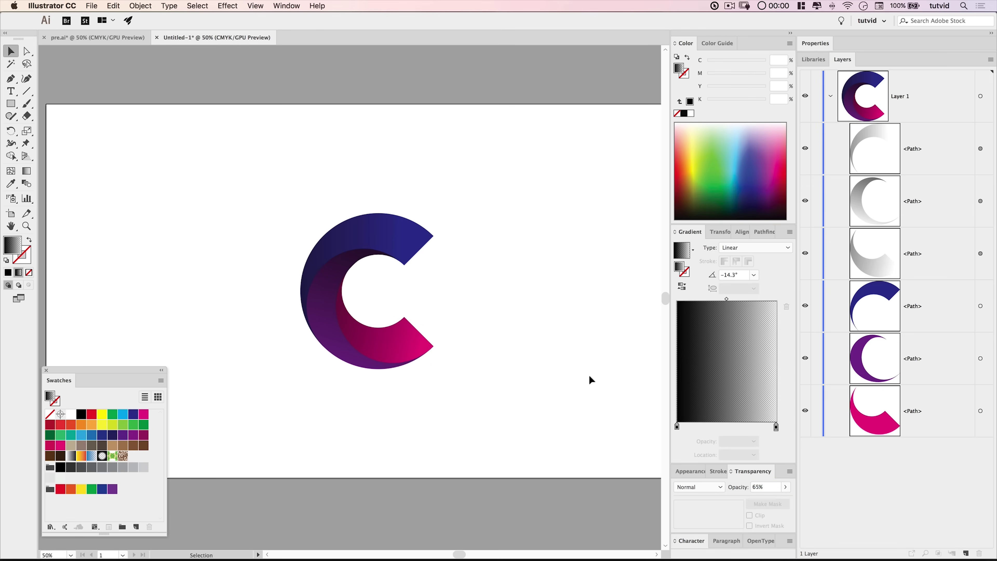
scroll(451, 304, "down", 1)
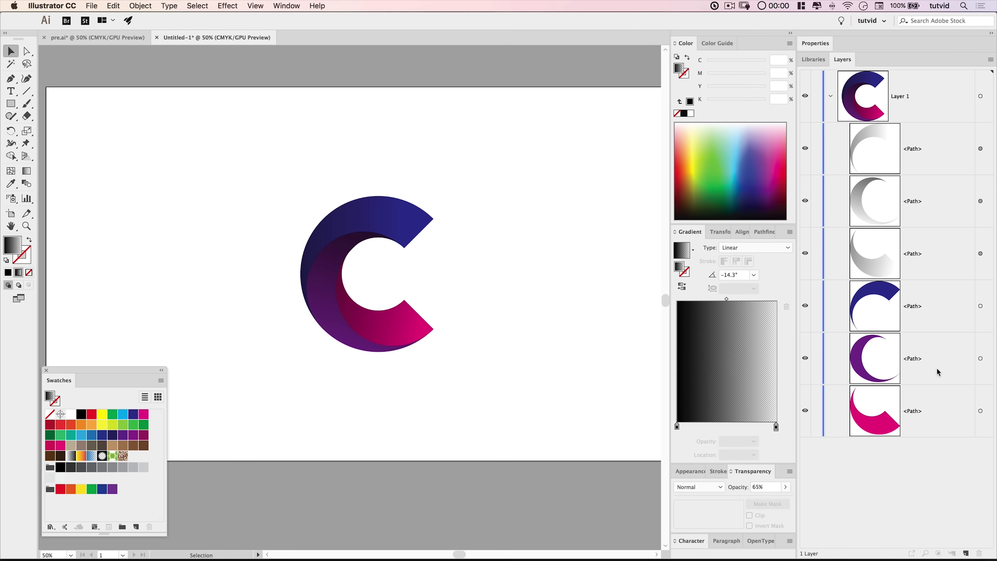
left_click(980, 358)
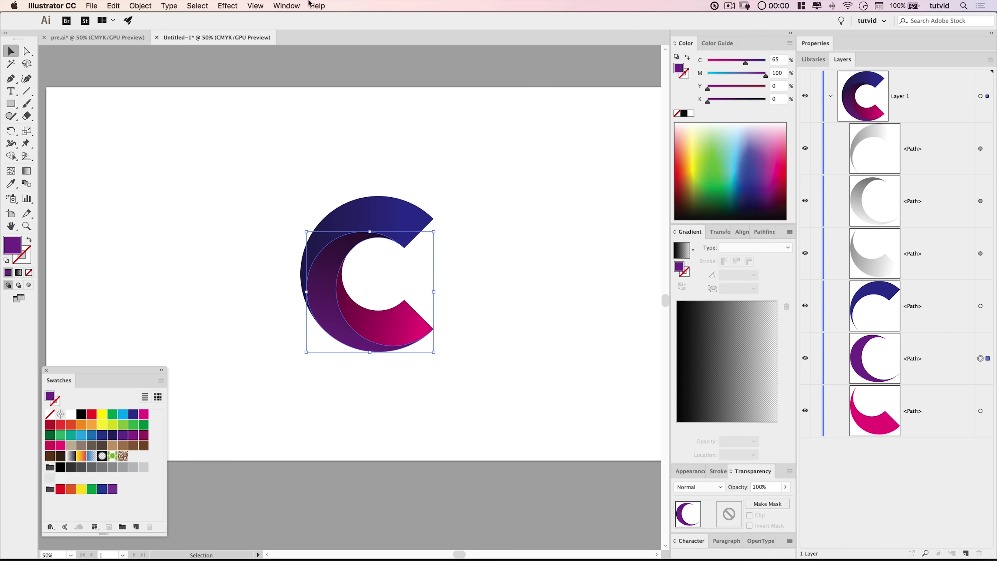
Copy the purple crescent, Paste in Front, and Bring the copy to Front.
left_click(114, 5)
left_click(128, 59)
left_click(113, 6)
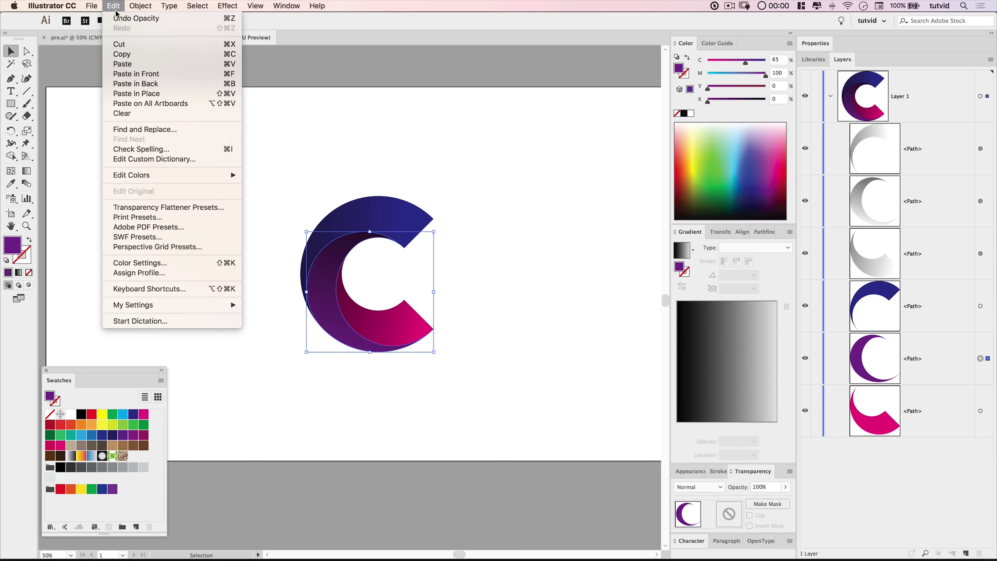
left_click(143, 75)
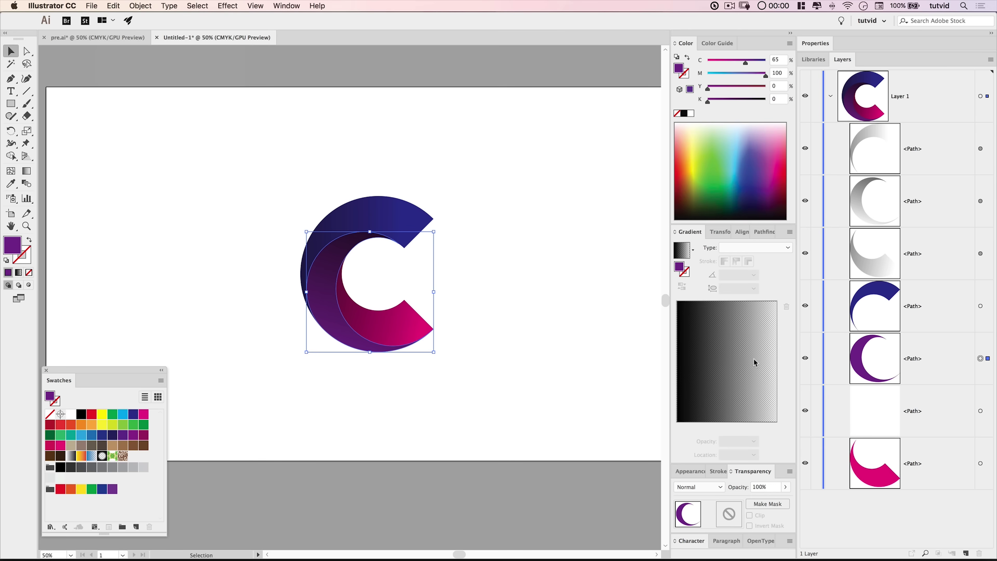
left_click(113, 5)
mouse_move(140, 6)
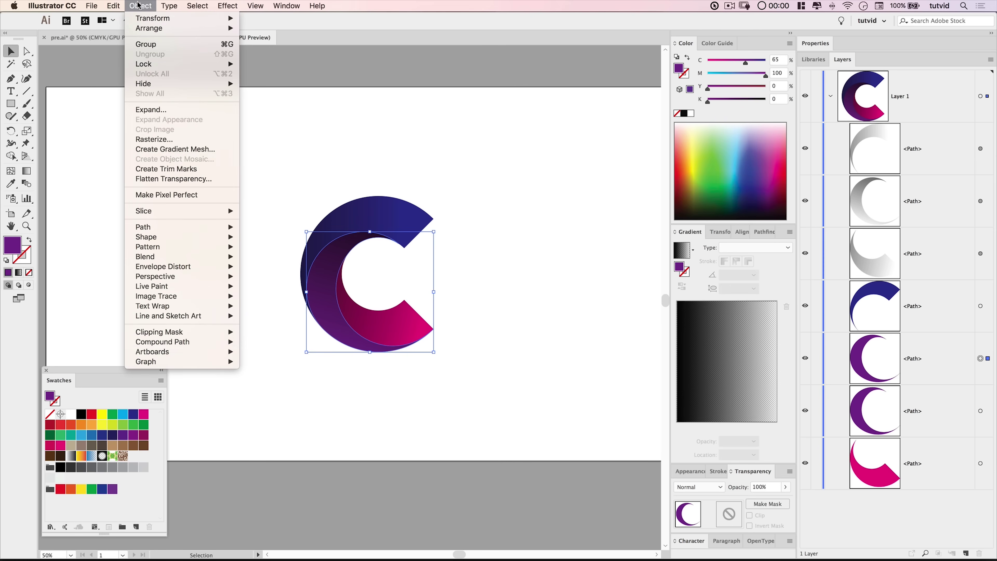
mouse_move(196, 28)
left_click(275, 27)
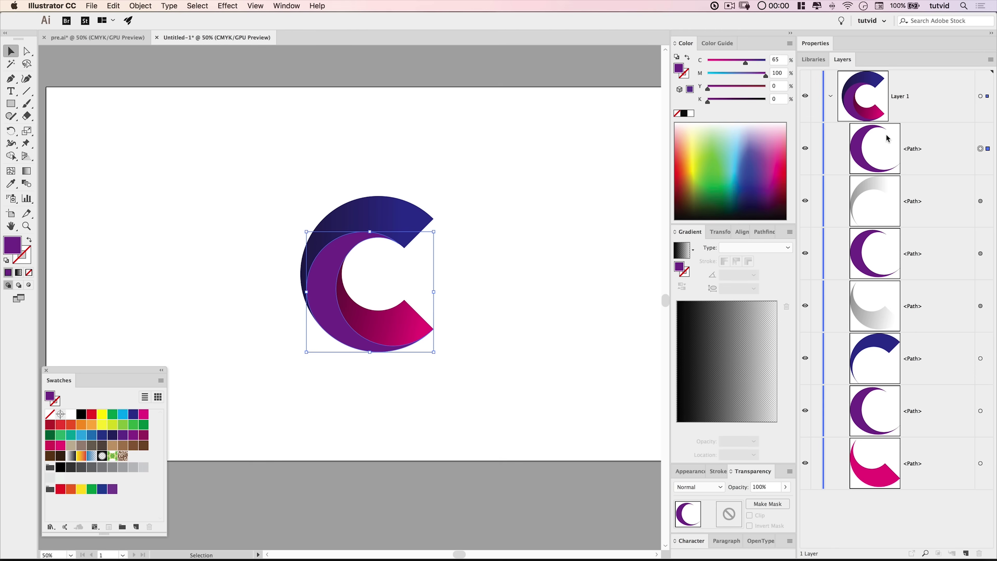
Change the copy's fill to white, C0 M0 Y0 K0.
left_click_drag(753, 59, 708, 100)
left_click_drag(765, 87, 708, 75)
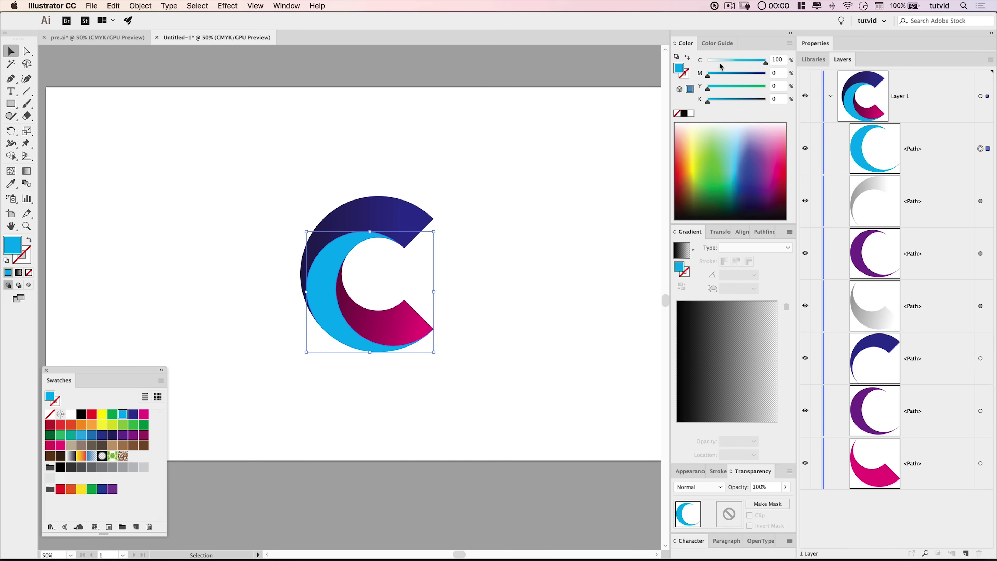
left_click_drag(765, 60, 708, 61)
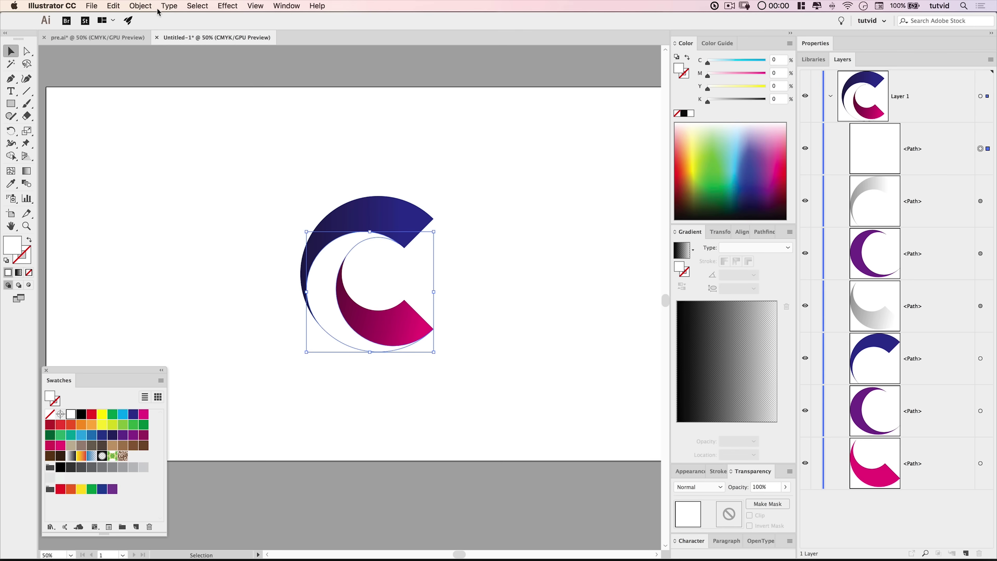
left_click(146, 5)
Open Offset Path on the white crescent copy at 10 px with Preview on.
mouse_move(179, 230)
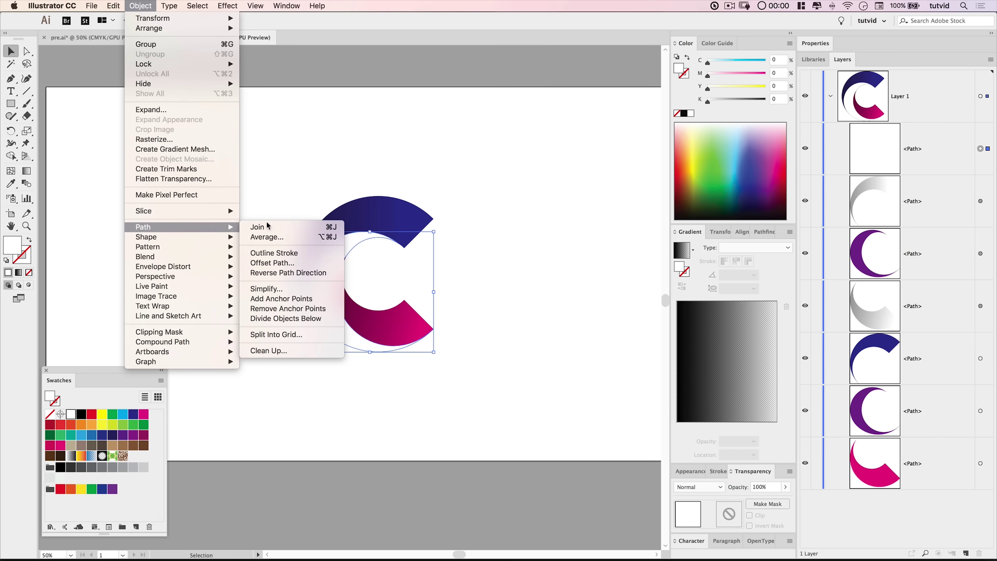
left_click(313, 263)
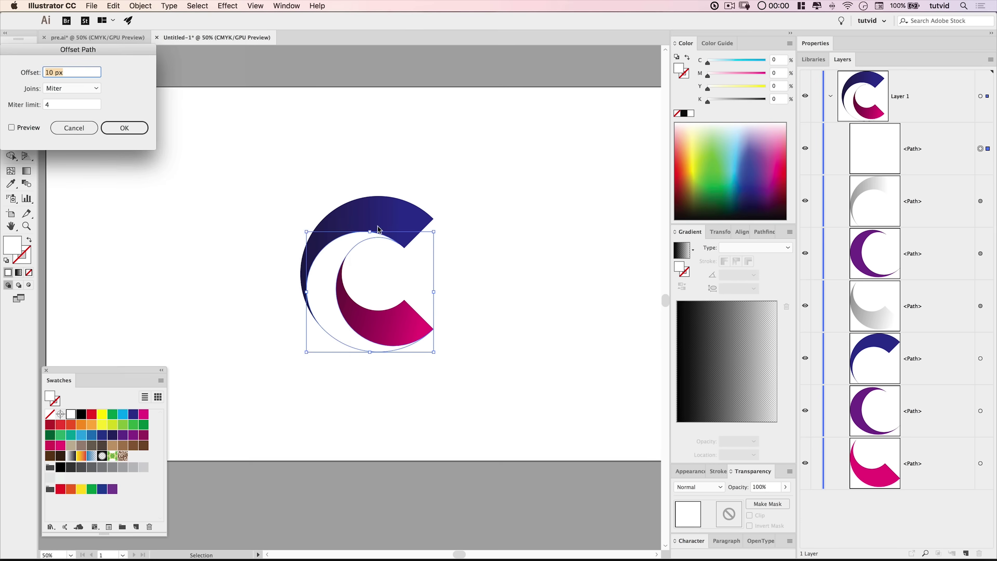
left_click_drag(143, 66, 646, 228)
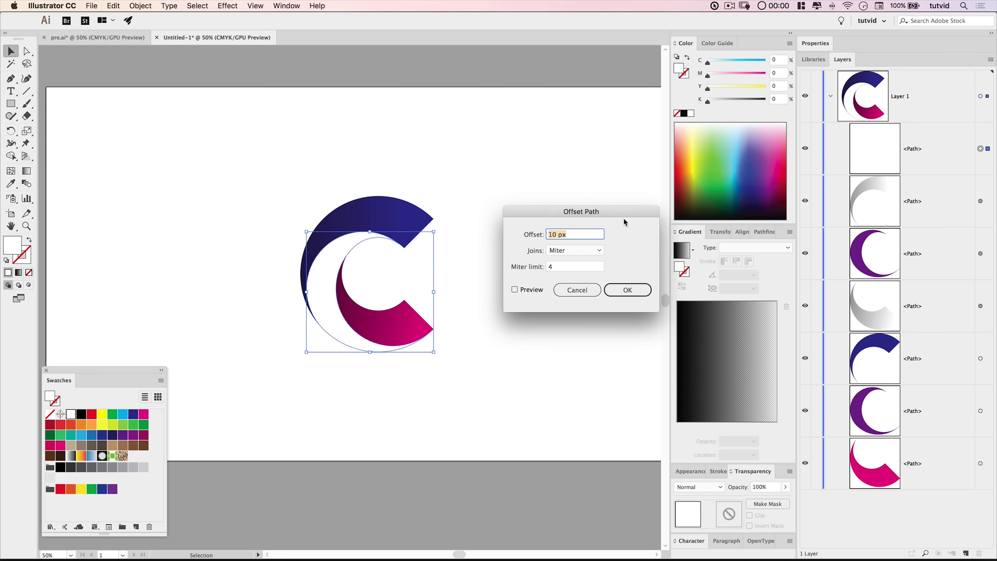
left_click(527, 291)
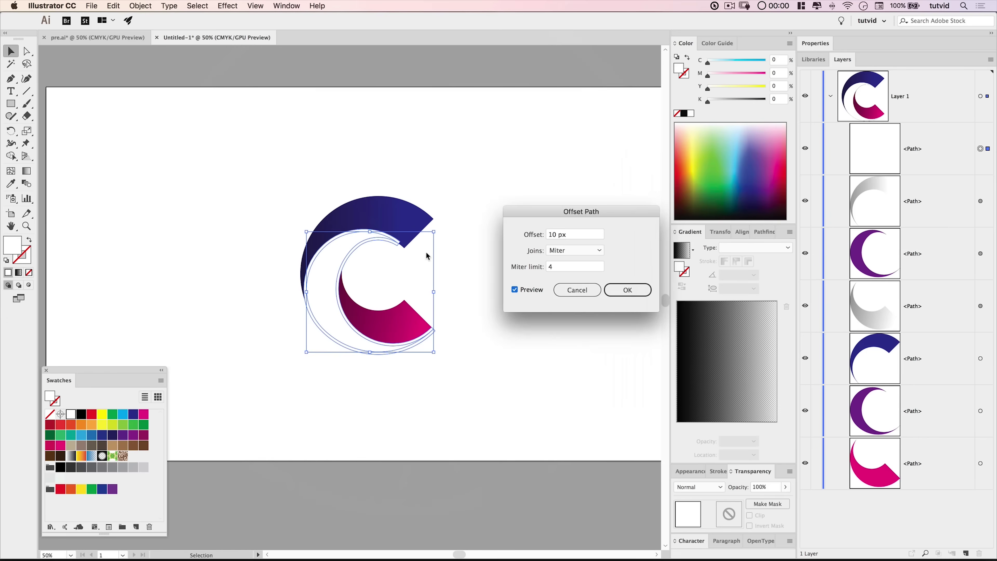
Try miter limits 200 and 175, settle on 150, and create the offset path.
left_click(562, 269)
double_click(557, 264)
type("200")
key("Tab")
double_click(549, 267)
type("175")
key("Tab")
key("shift+Tab")
type("150")
key("Tab")
left_click(628, 291)
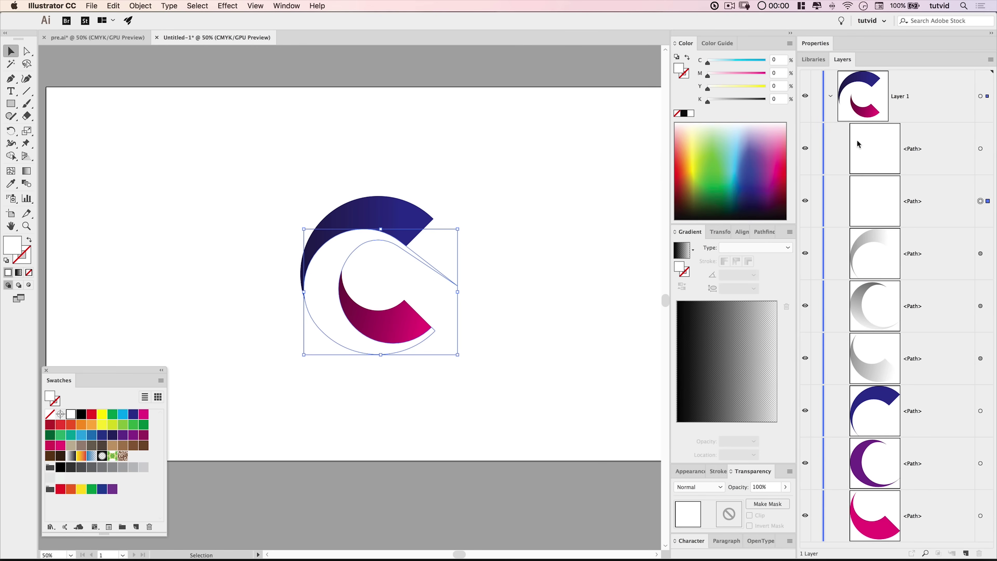
Delete the duplicate white outline path, keeping the spiked offset path, then target the blue crescent.
left_click(980, 148)
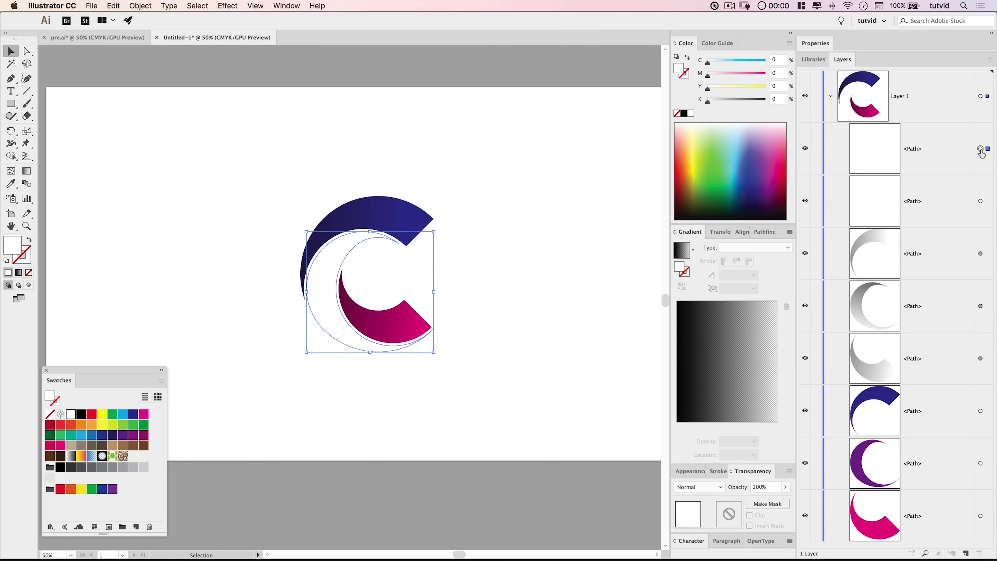
left_click(980, 200)
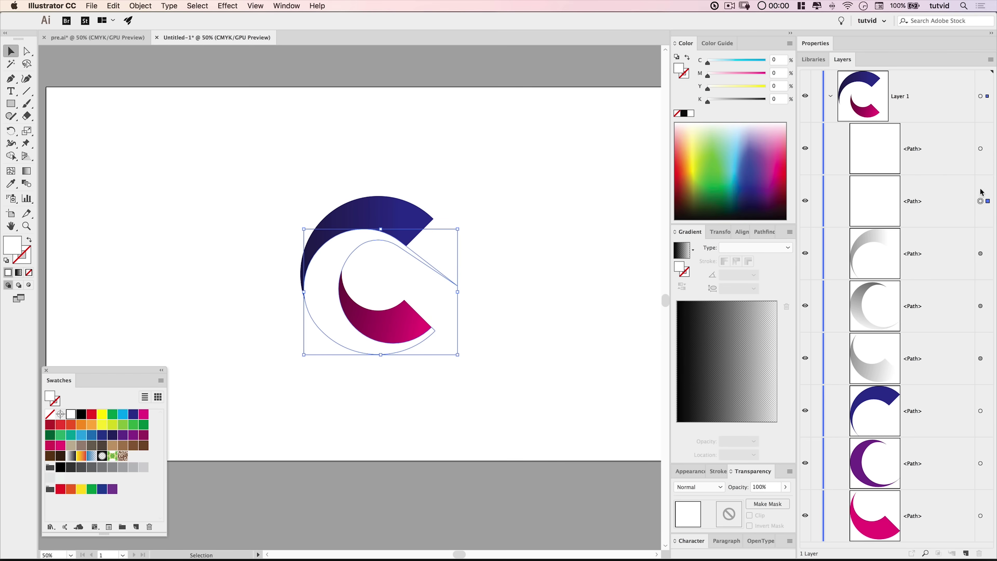
left_click(981, 148)
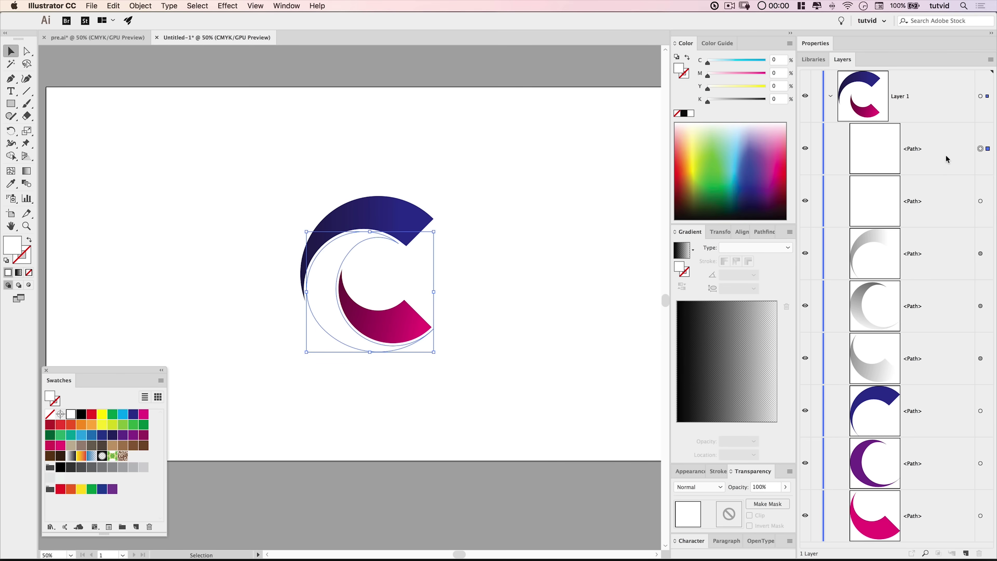
key("Delete")
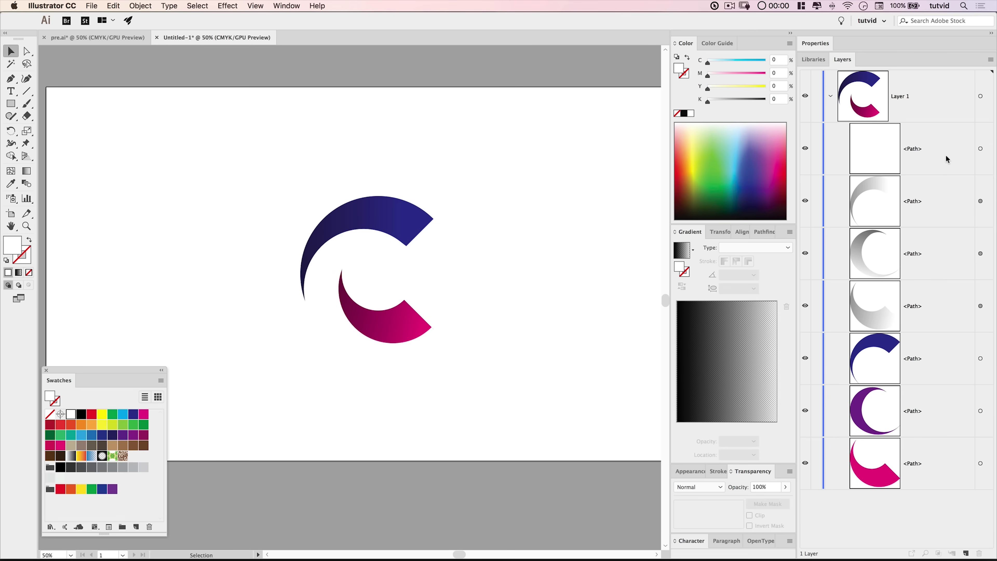
left_click(977, 149)
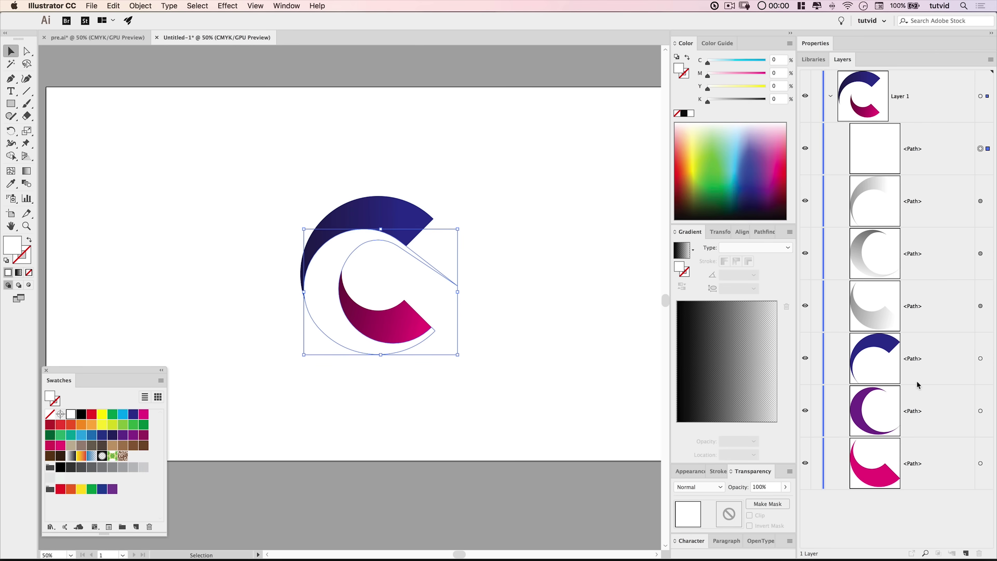
left_click(980, 358)
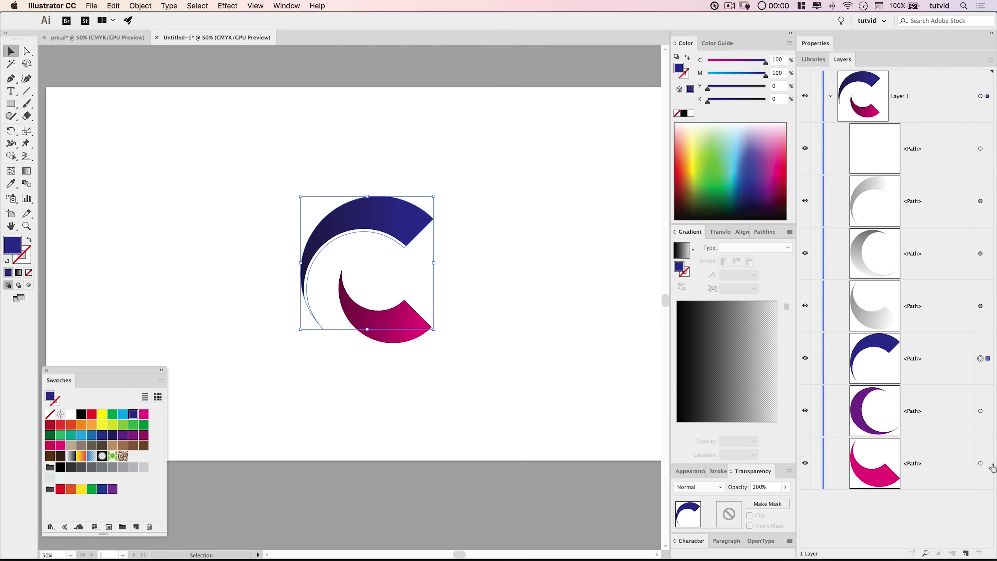
Copy the blue and magenta crescents to the clipboard.
left_click(980, 463, "shift")
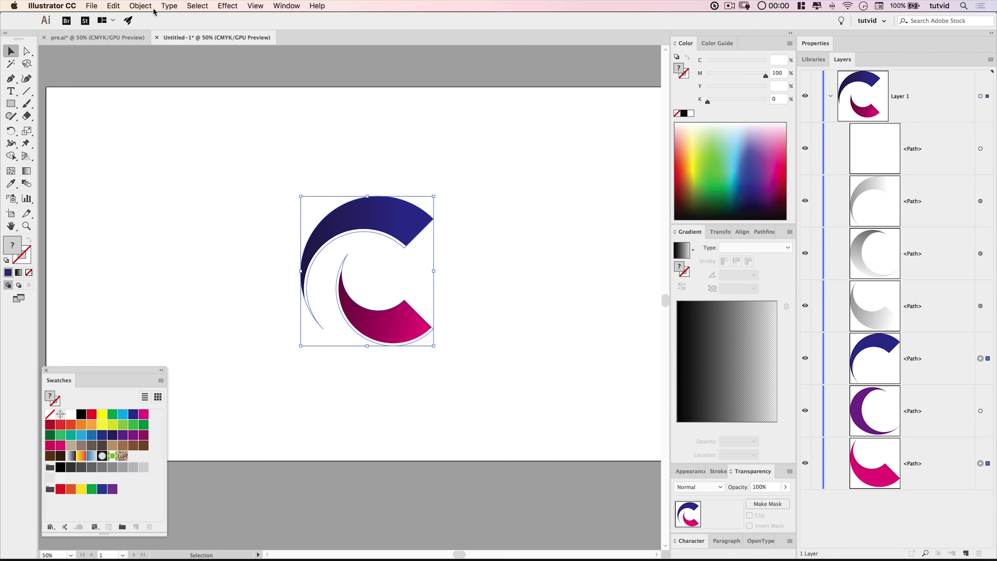
left_click(113, 6)
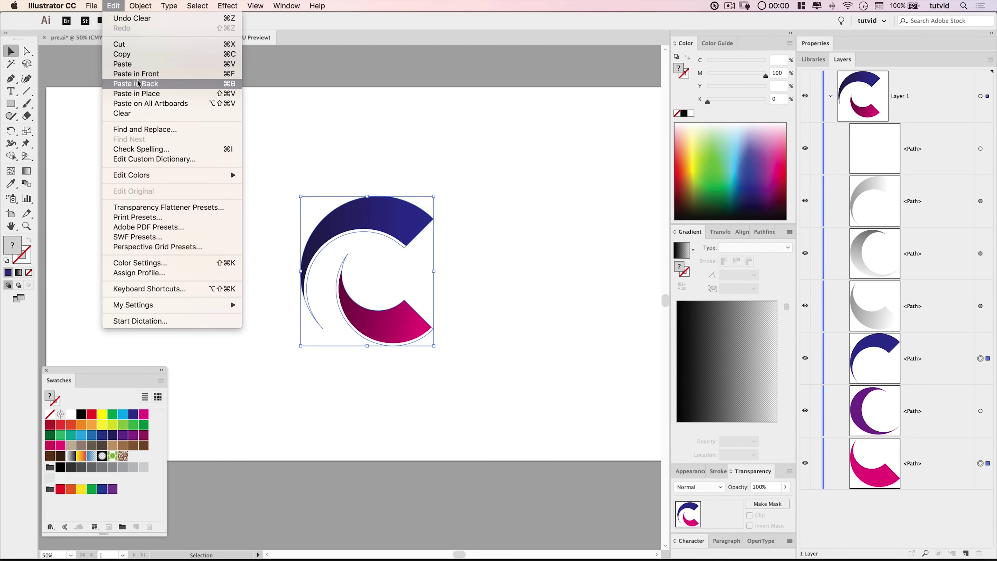
left_click(129, 55)
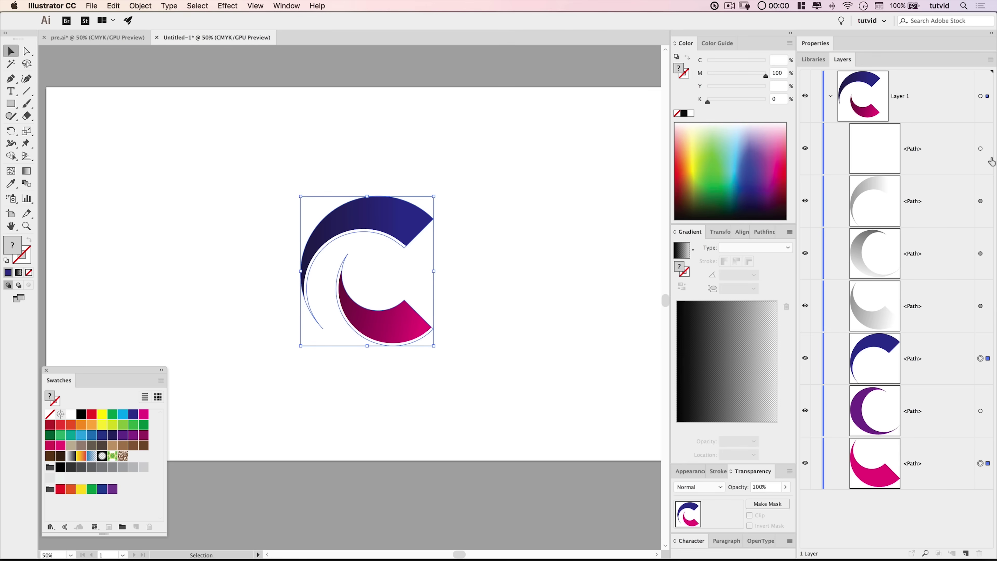
Rename the white outline path 'Stroke' in the Layers panel.
left_click(981, 149)
double_click(917, 151)
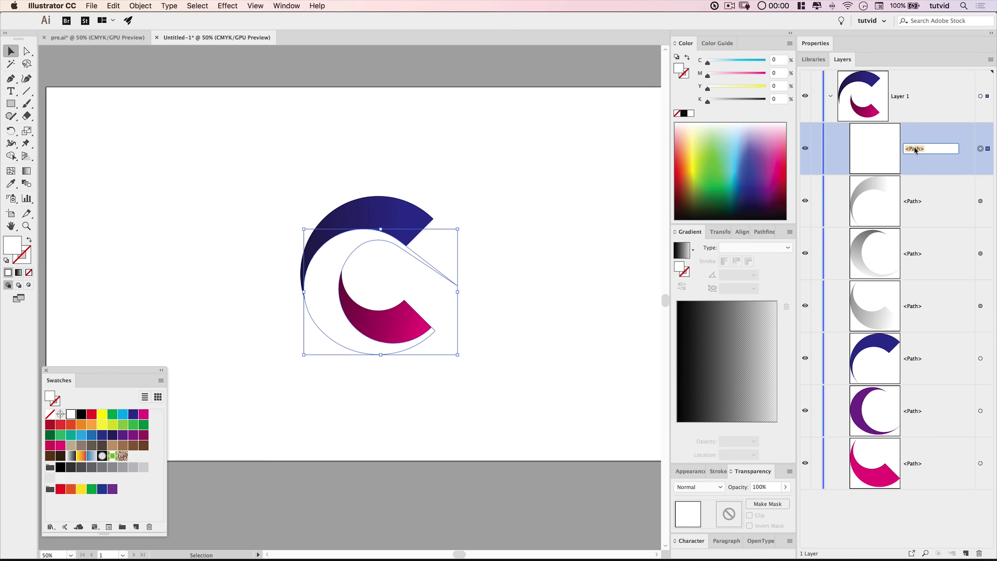
type("Stroke")
key("Return")
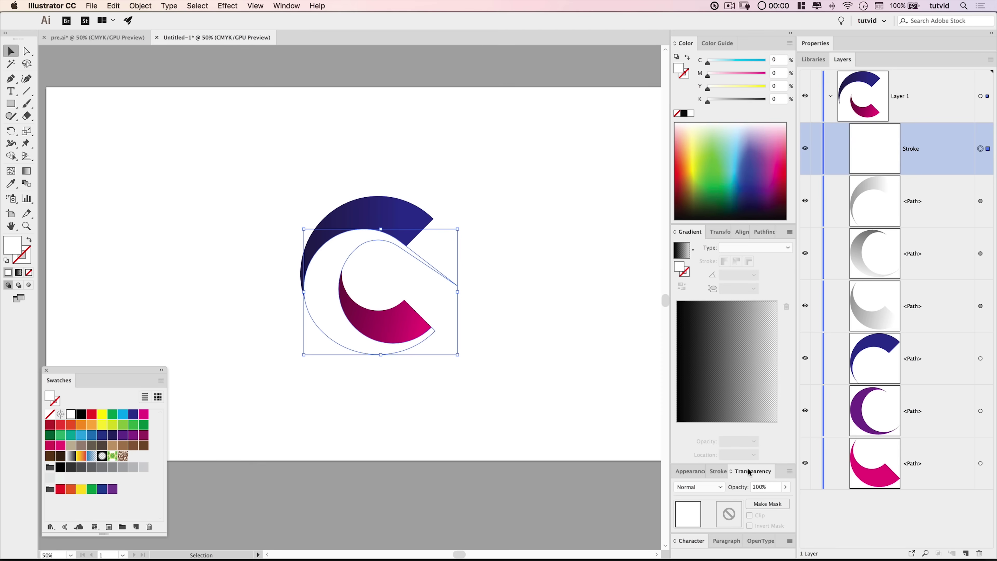
Add an opacity mask to Stroke, paste the crescents in front inside it, and fill them white.
double_click(728, 512)
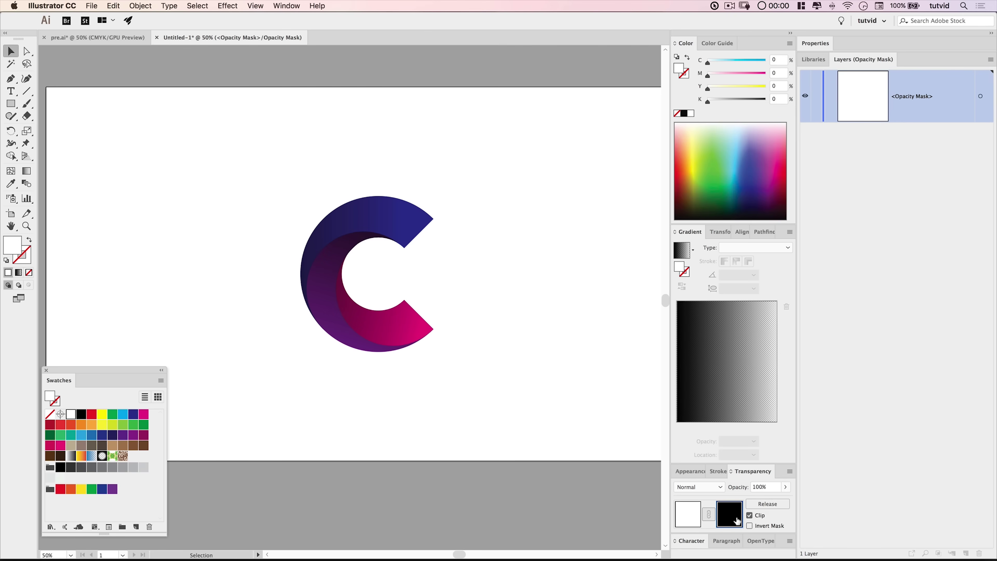
left_click(113, 5)
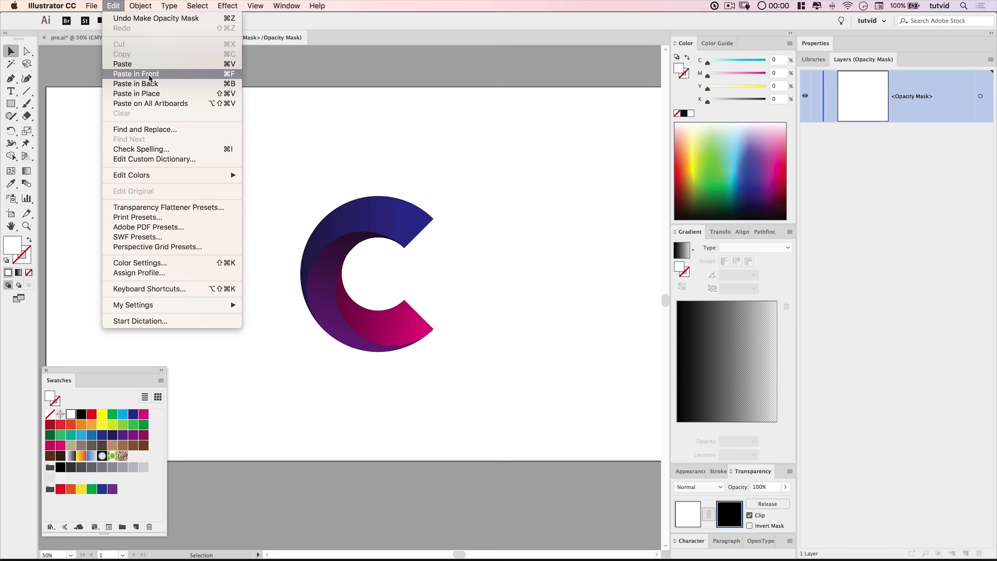
left_click(130, 72)
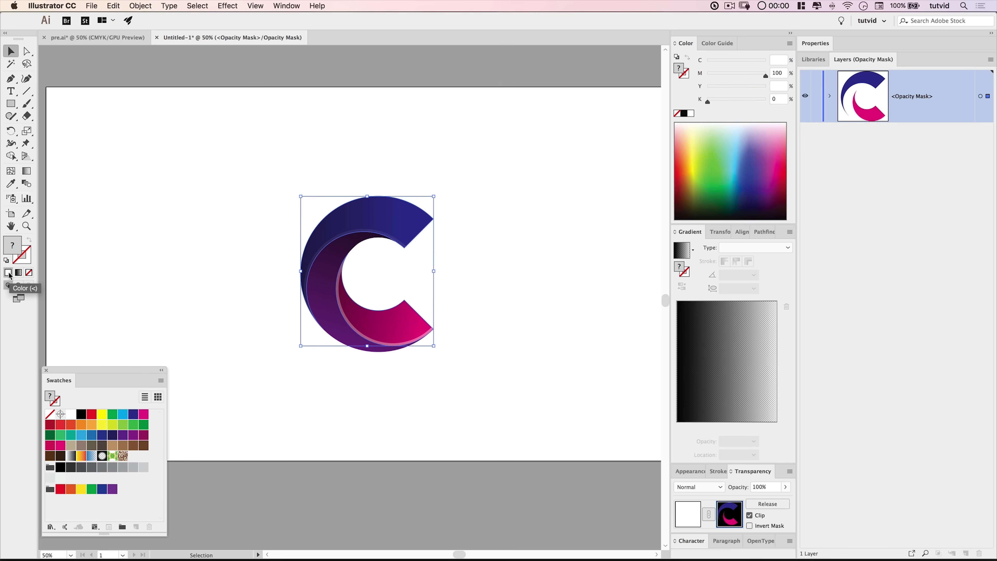
left_click(691, 114)
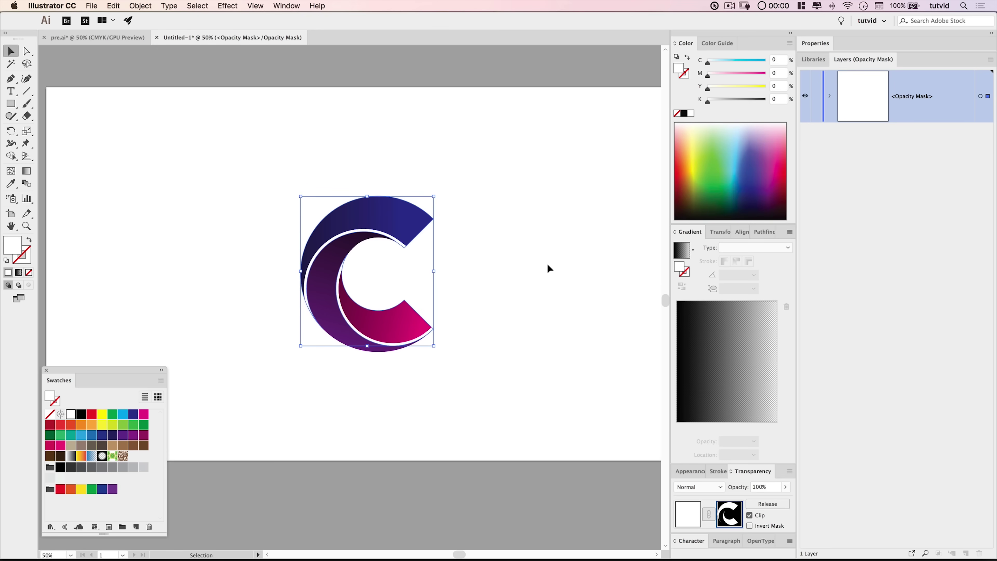
left_click(721, 488)
Keep the mask artwork at Normal, set the Stroke path to Overlay blending, and deselect.
left_click(708, 379)
left_click(712, 487)
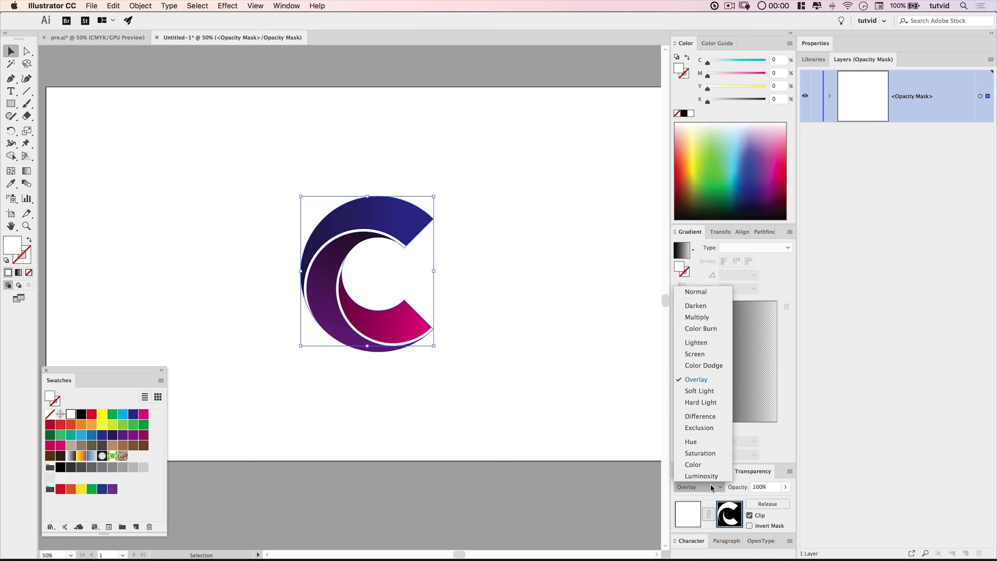
left_click(708, 293)
left_click(692, 518)
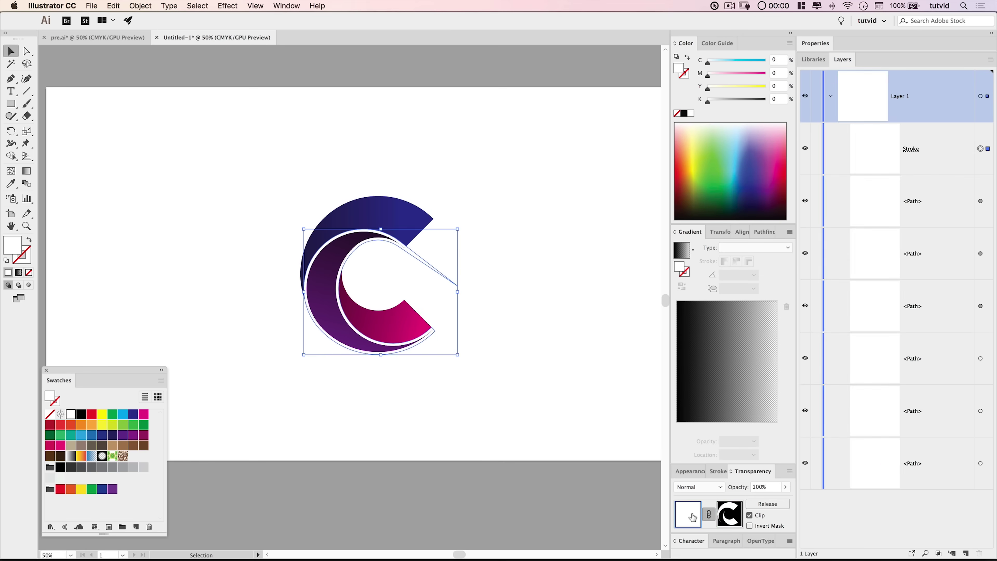
left_click(702, 487)
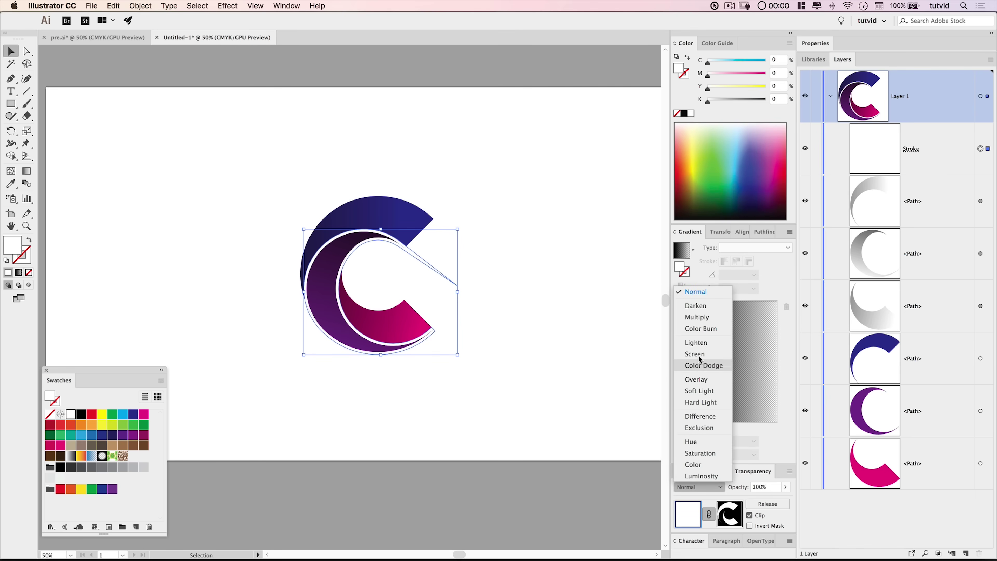
left_click(700, 379)
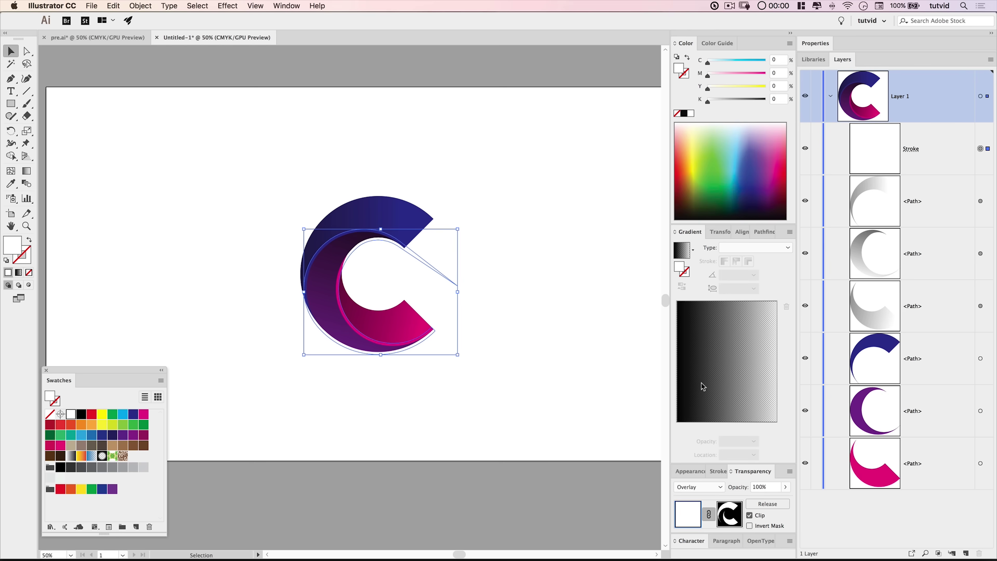
left_click(507, 357)
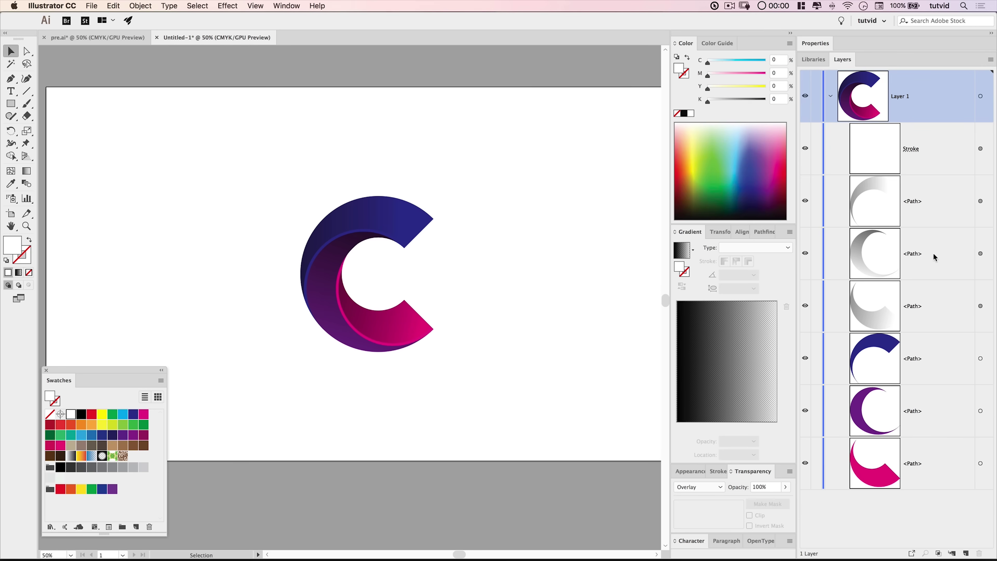
Fill the Stroke's opacity-mask crescents with a black-and-white linear gradient at 0°.
left_click(980, 148)
left_click(730, 515)
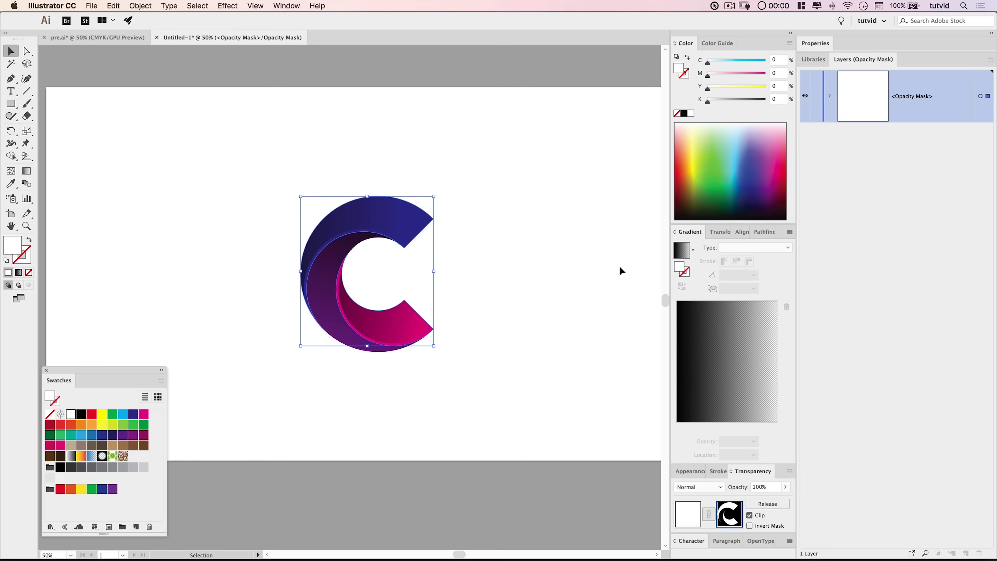
left_click(680, 255)
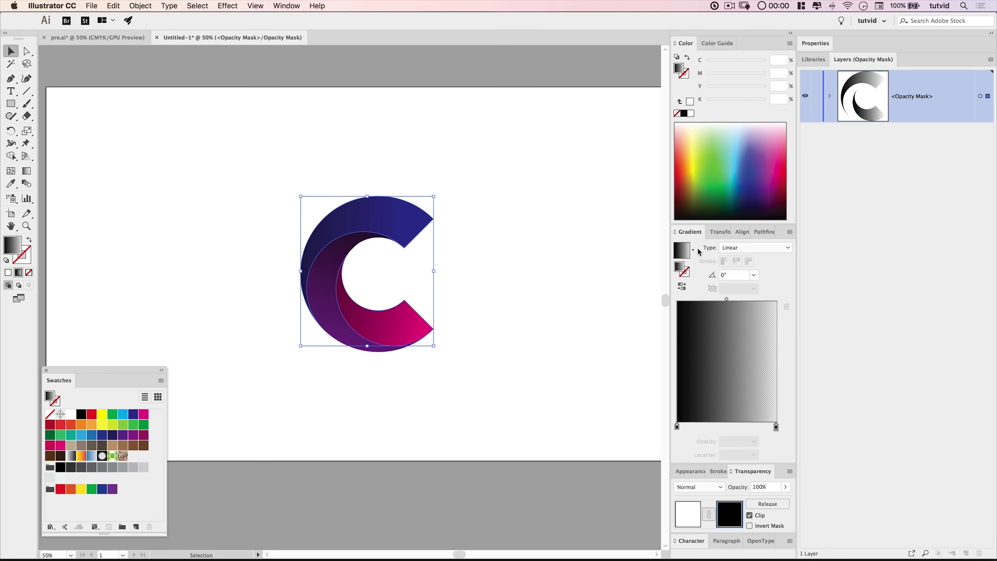
left_click(470, 270)
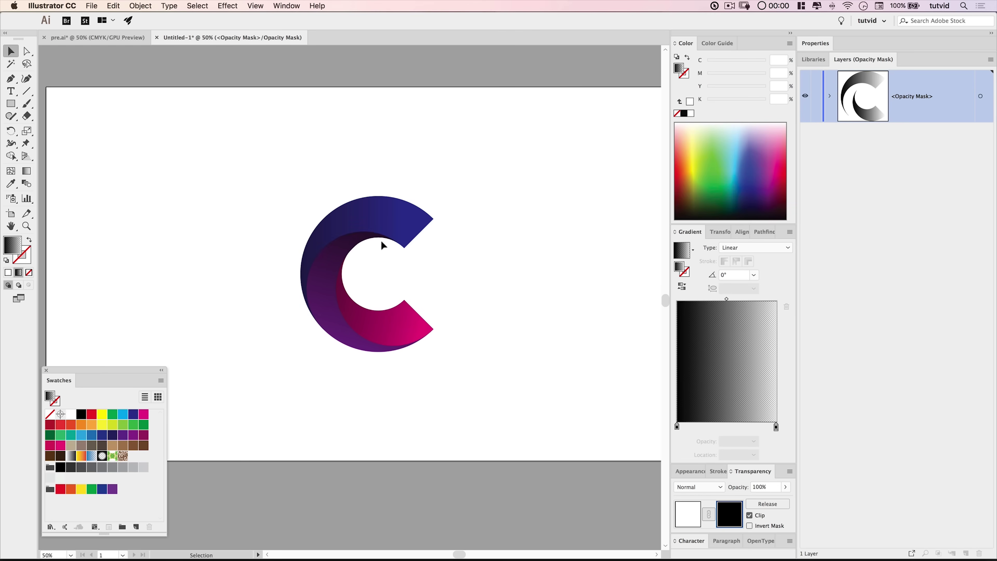
left_click(375, 213)
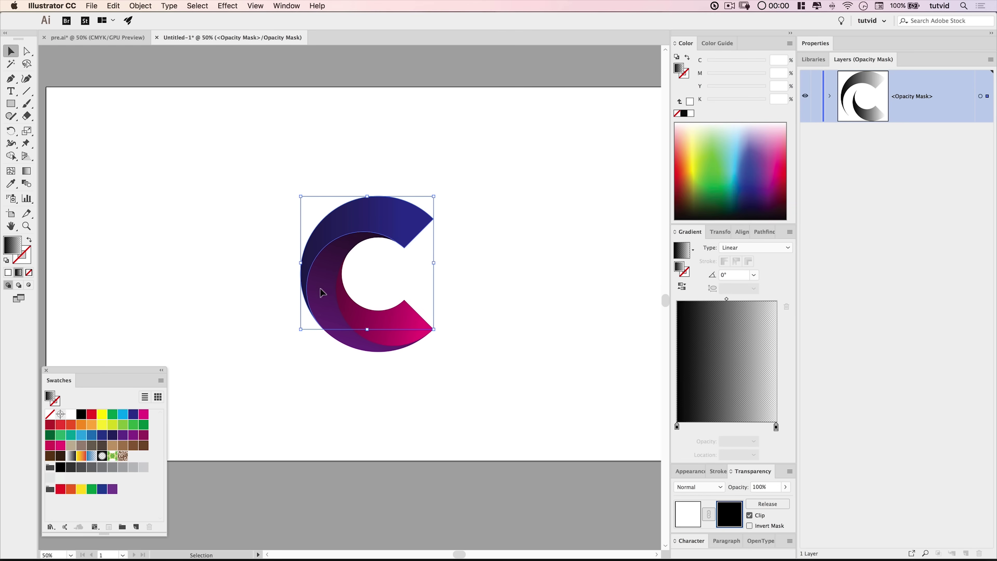
left_click(26, 171)
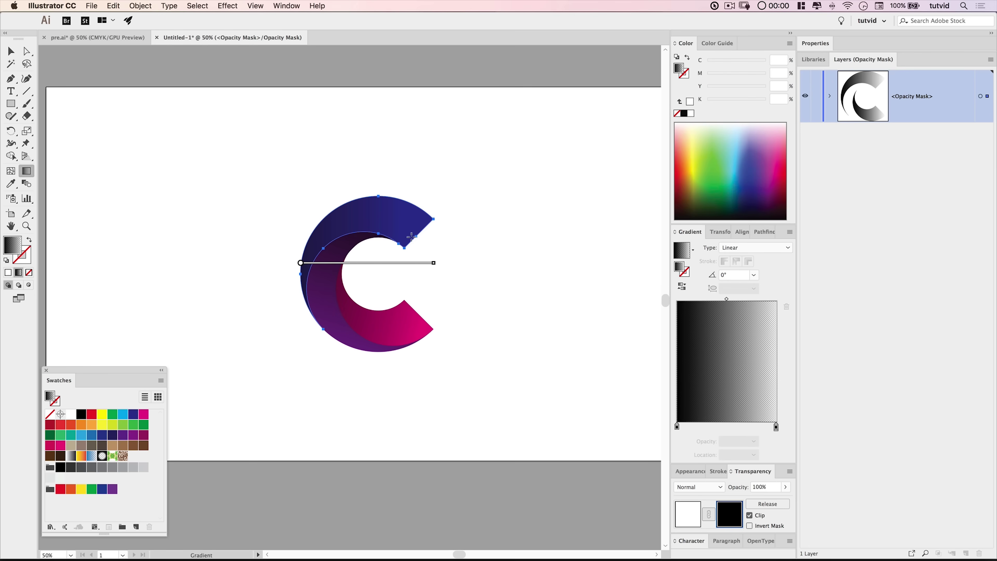
Redirect the mask gradient across the C's upper inner edge and make both stops white.
left_click_drag(408, 268, 345, 262)
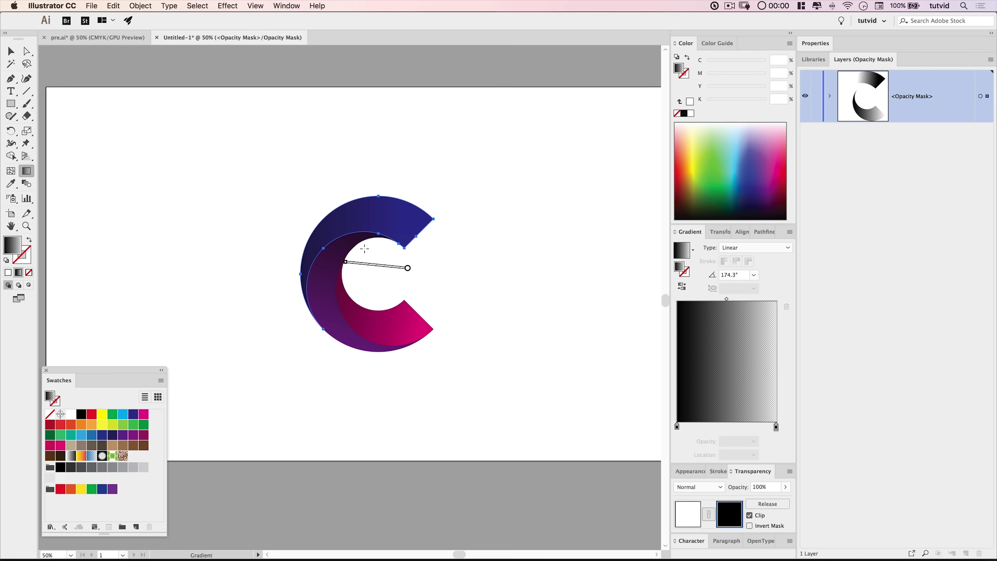
left_click(677, 426)
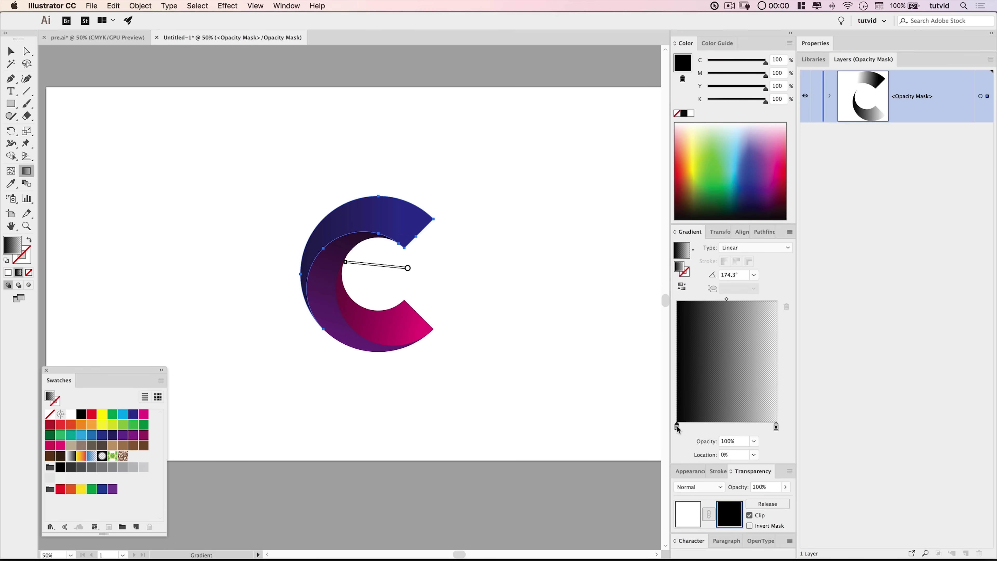
left_click(691, 113)
left_click(776, 427)
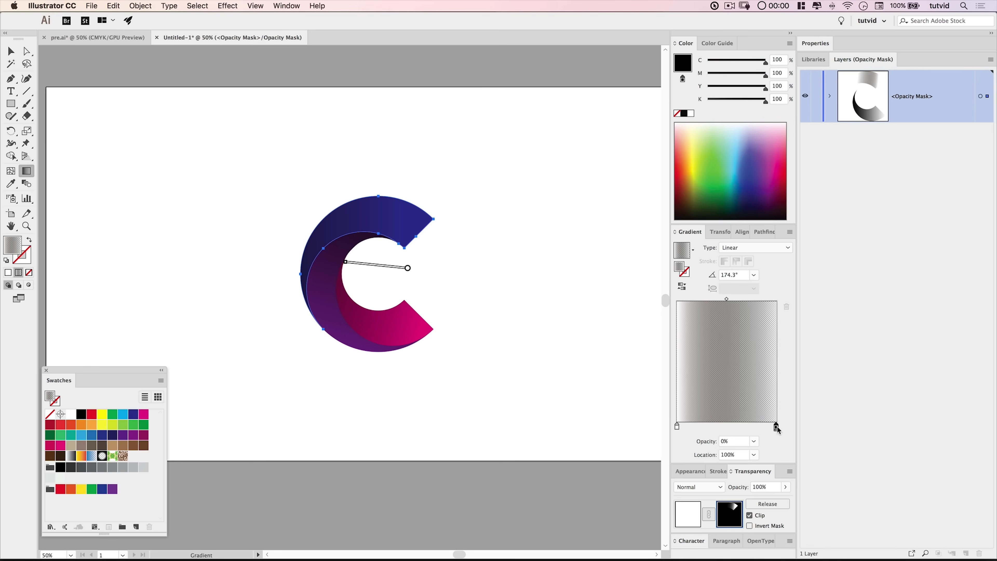
left_click(691, 114)
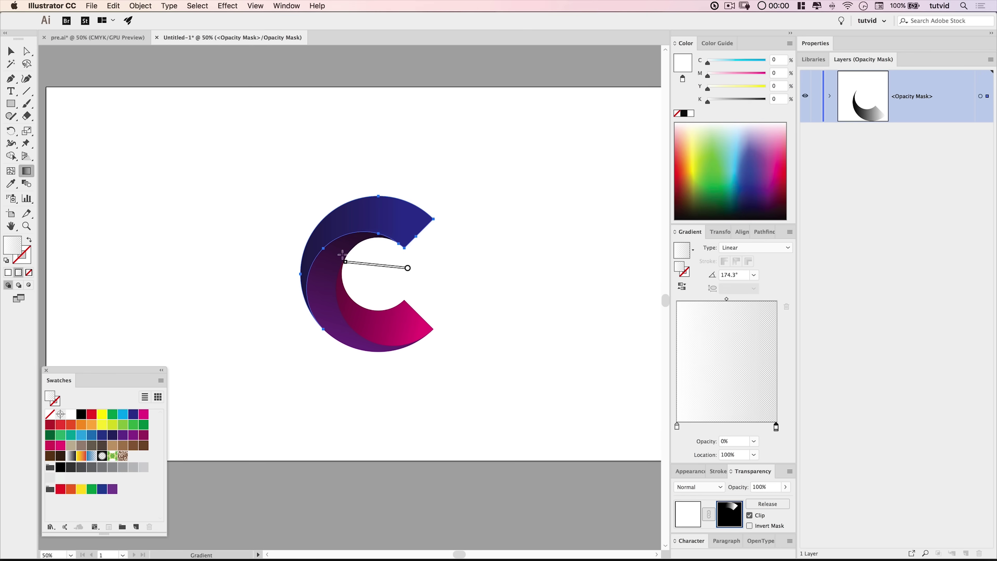
Lengthen and flip the gradient to -4.6°, fading white to 0% opacity, then deselect.
mouse_move(348, 266)
left_click_drag(344, 261, 297, 258)
mouse_move(292, 254)
left_mouse_down()
mouse_move(394, 174)
mouse_move(536, 278)
left_mouse_up()
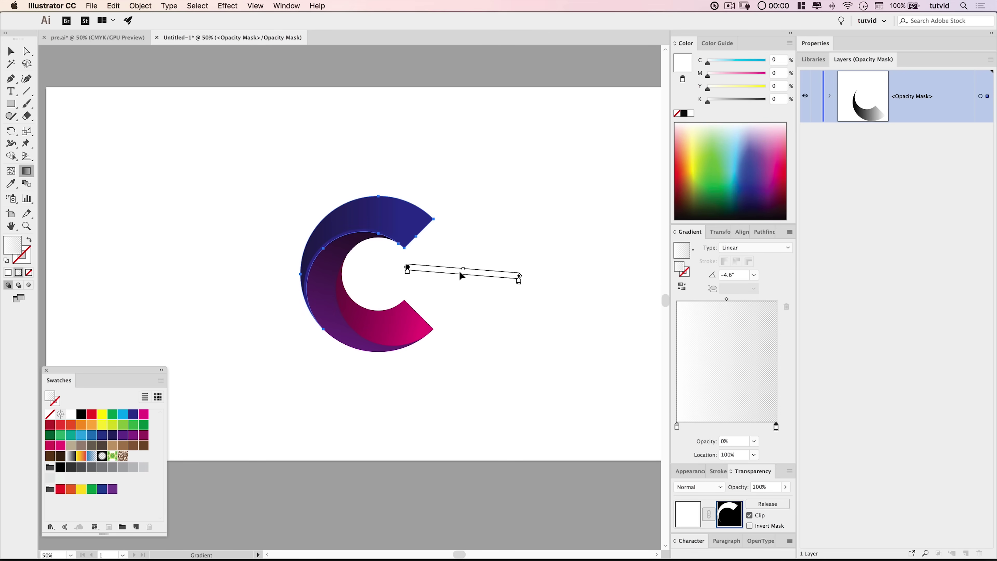
left_click_drag(461, 274, 427, 271)
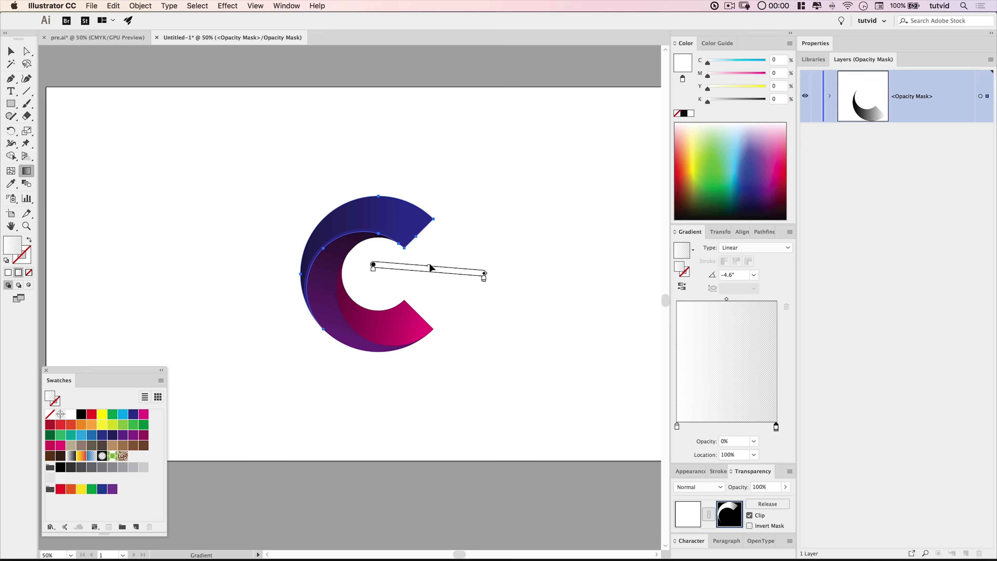
left_click(10, 51)
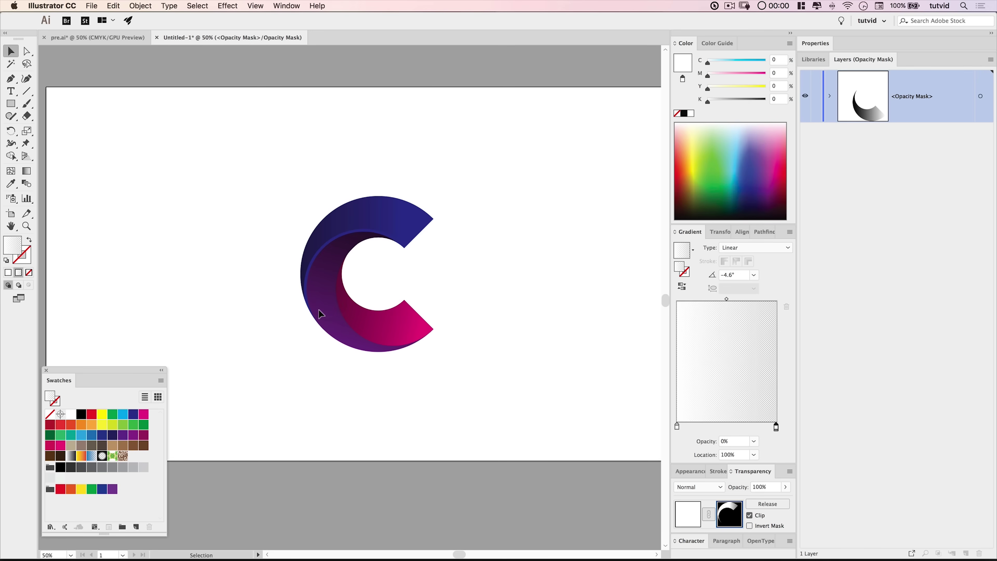
left_click(319, 309)
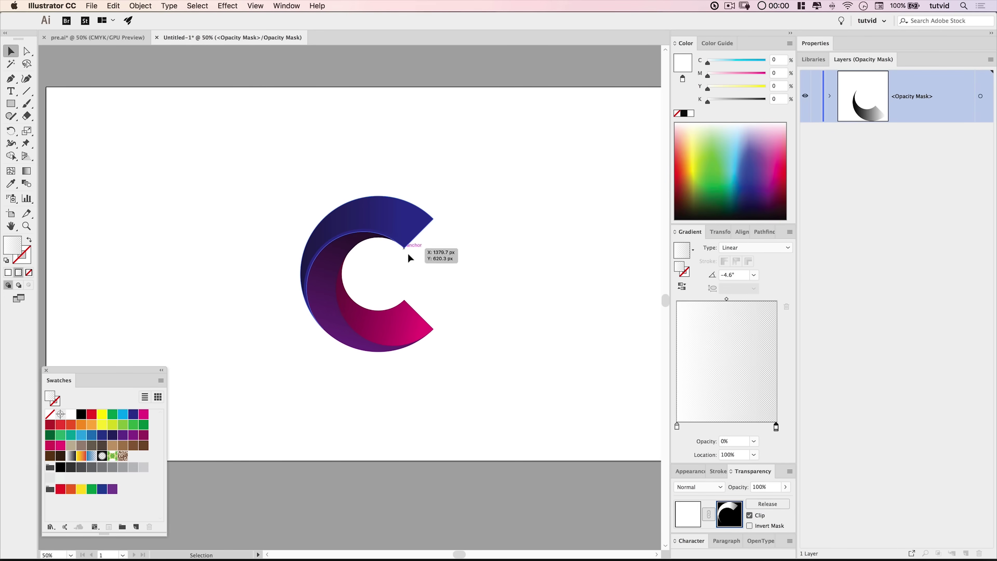
left_click(407, 319)
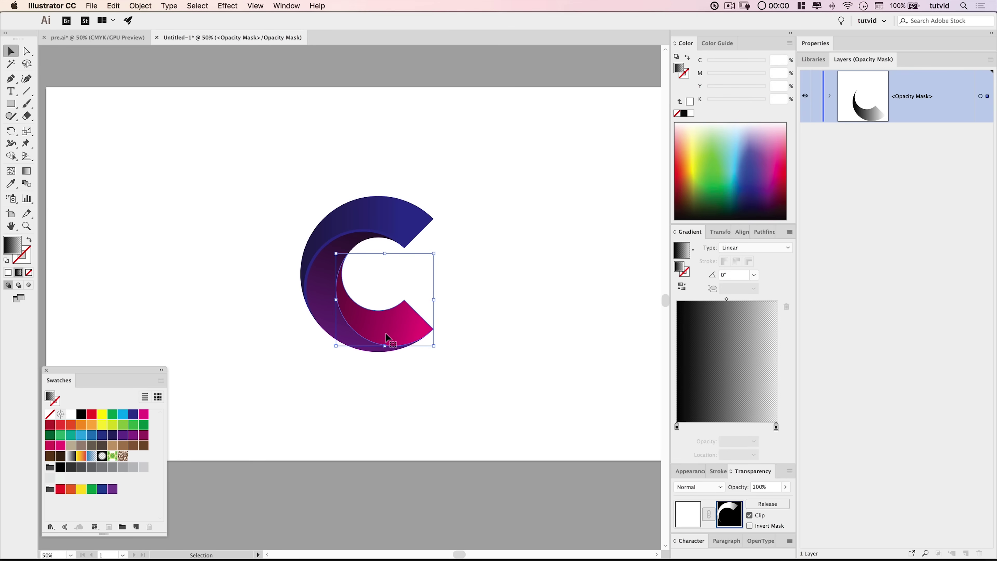
Eyedropper the upper gradient onto the lower mask crescent and redraw it at 161.2° from the lower tip.
left_click(10, 183)
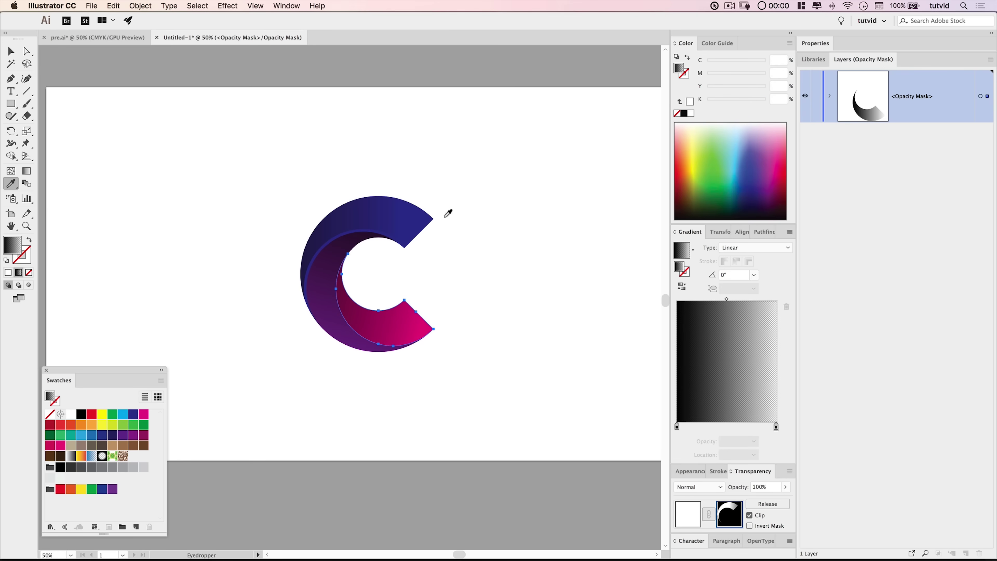
left_click(373, 217)
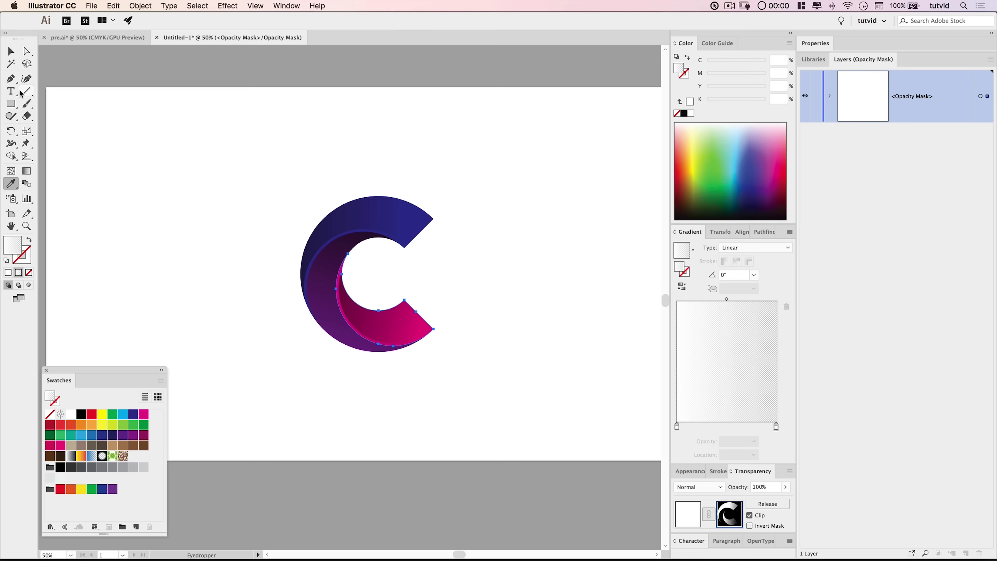
left_click(26, 170)
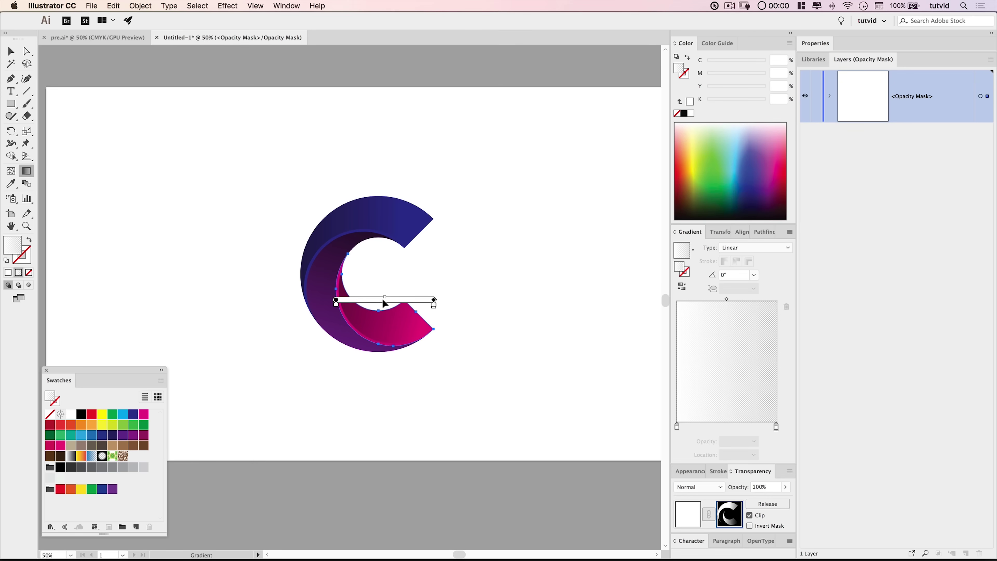
left_click_drag(385, 303, 376, 302)
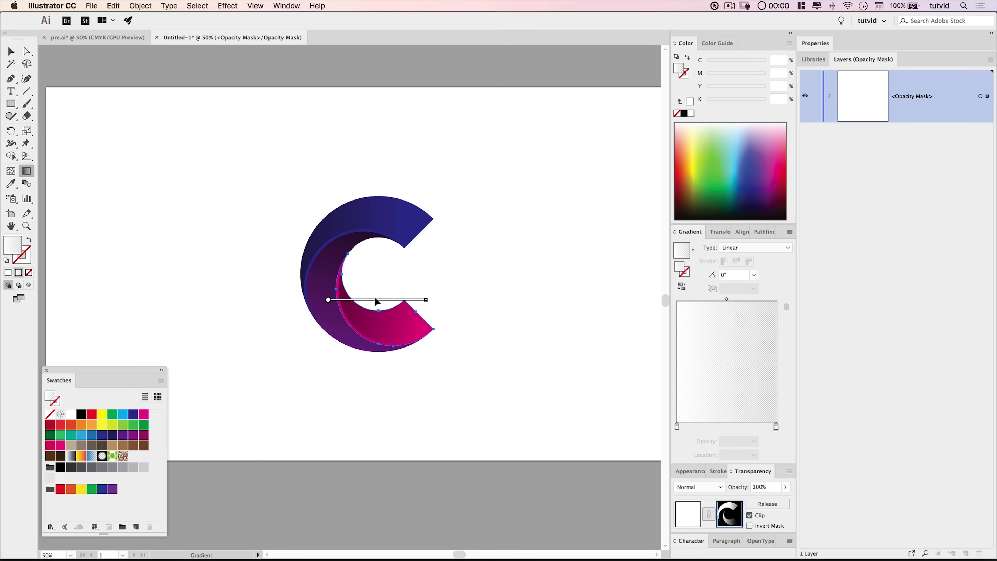
left_click_drag(365, 301, 405, 302)
mouse_move(473, 299)
left_mouse_down()
mouse_move(478, 318)
mouse_move(200, 312)
mouse_move(223, 236)
mouse_move(300, 250)
left_mouse_up()
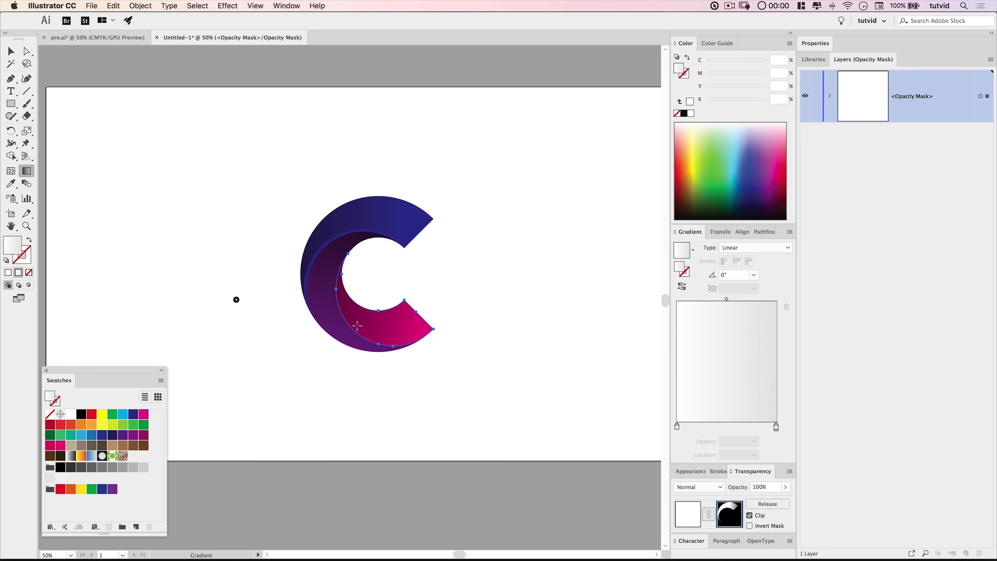
left_click_drag(425, 320, 298, 278)
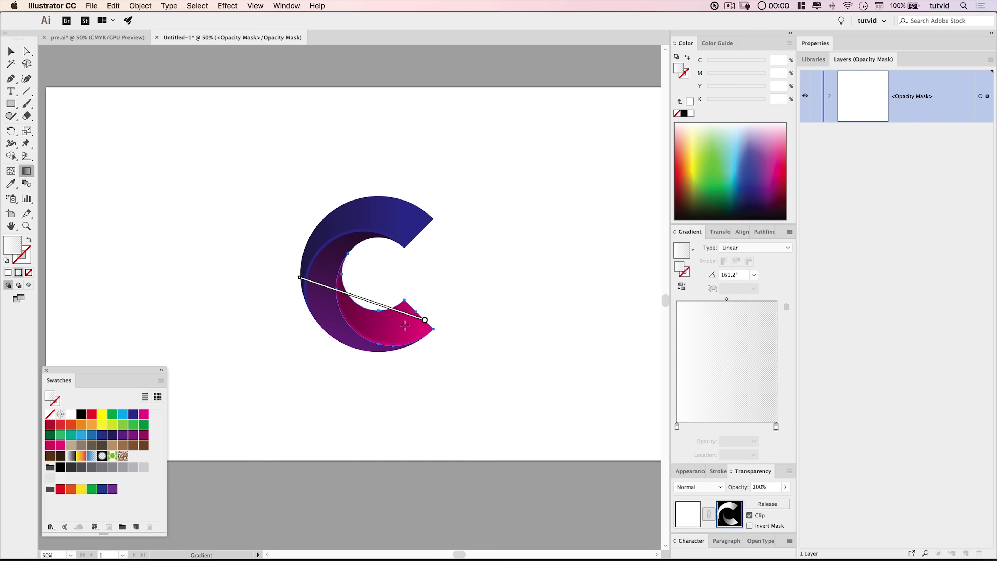
mouse_move(414, 326)
left_mouse_down()
mouse_move(369, 305)
mouse_move(405, 332)
mouse_move(400, 315)
left_mouse_up()
left_click(11, 53)
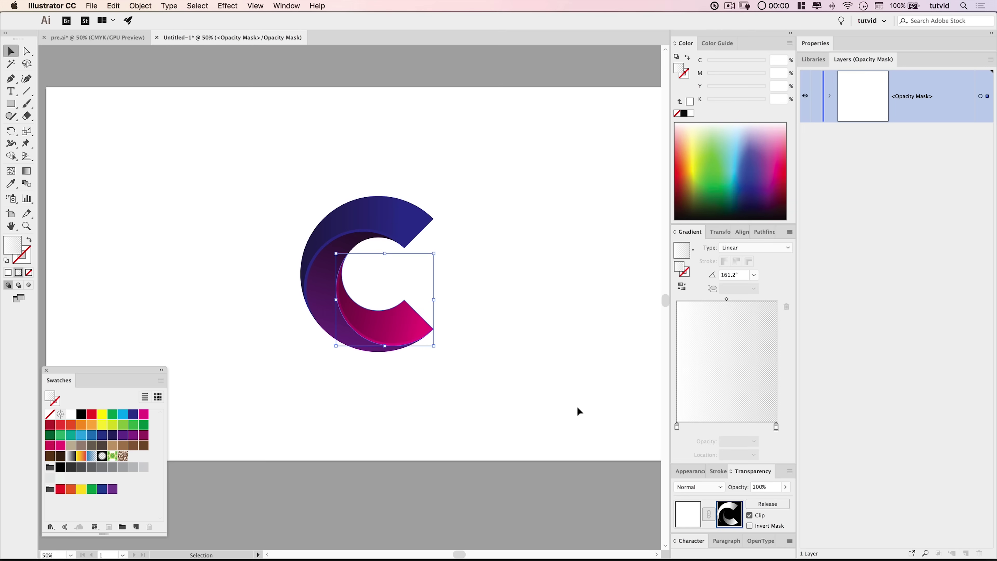
left_click(538, 374)
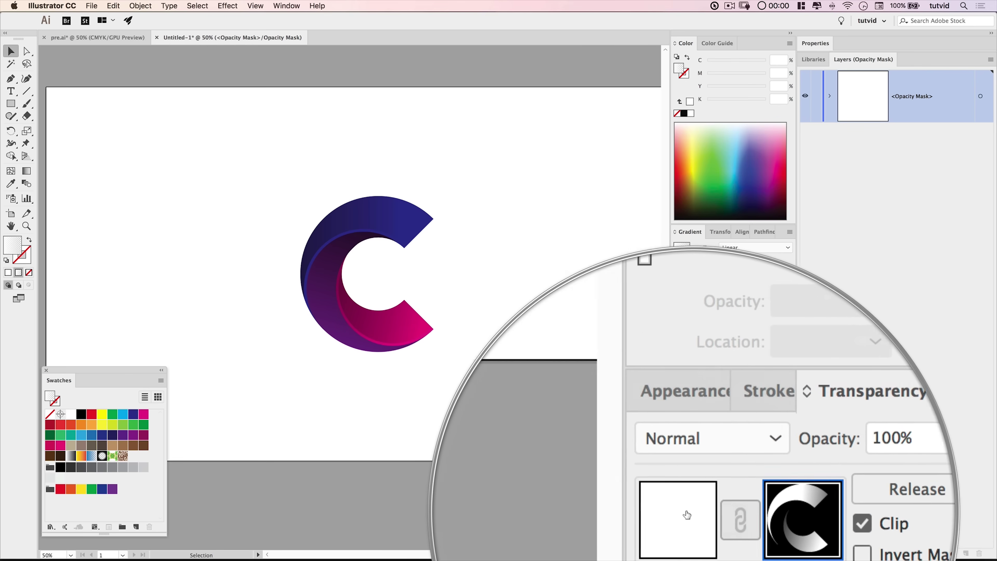
Exit opacity-mask editing, deselect, and toggle the Stroke sublayer's visibility off and on to compare.
left_click(690, 514)
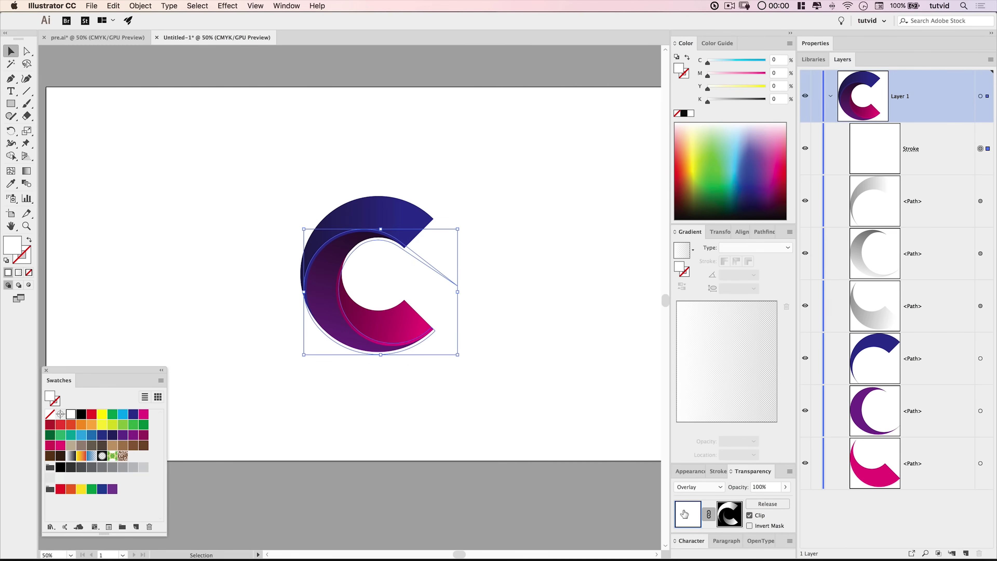
left_click(507, 259)
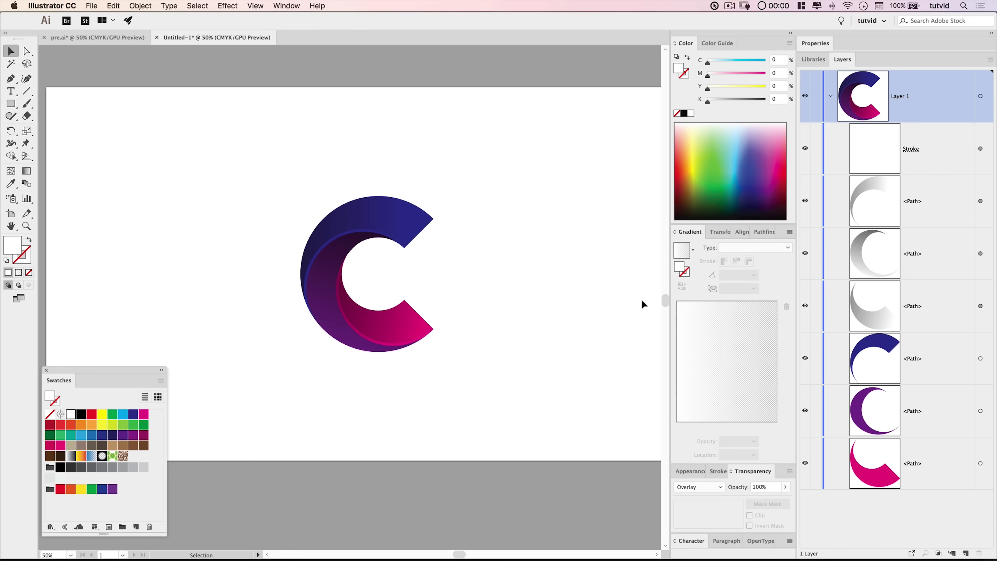
left_click(806, 152)
left_click(807, 150)
Add a new Layer 2 and move it below Layer 1.
left_click(829, 96)
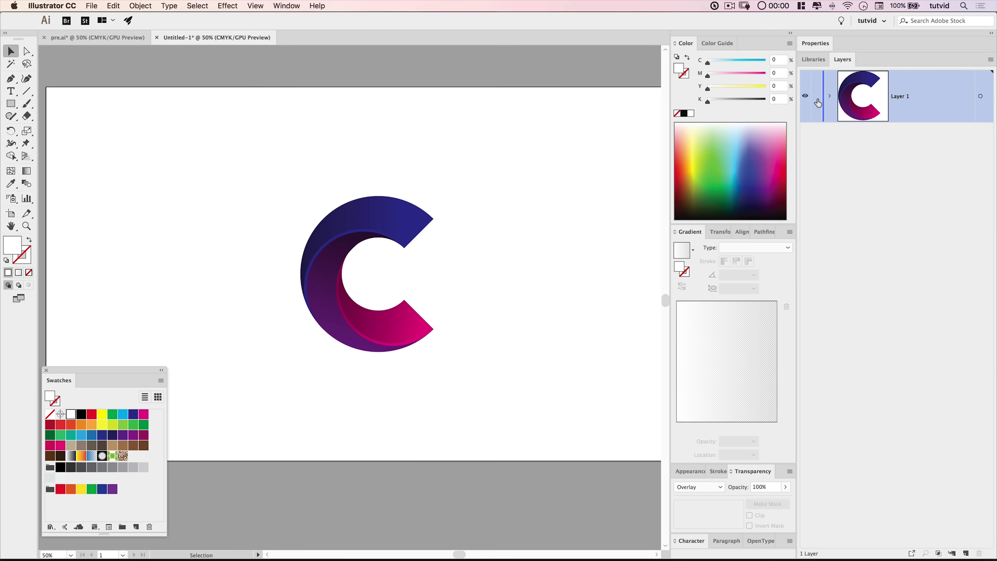
left_click(966, 552)
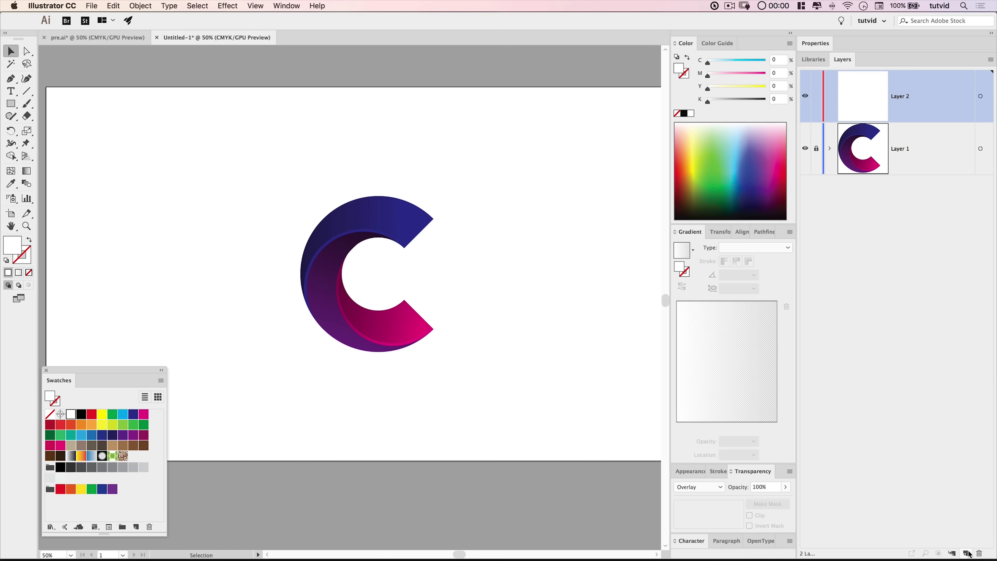
left_click_drag(905, 99, 907, 187)
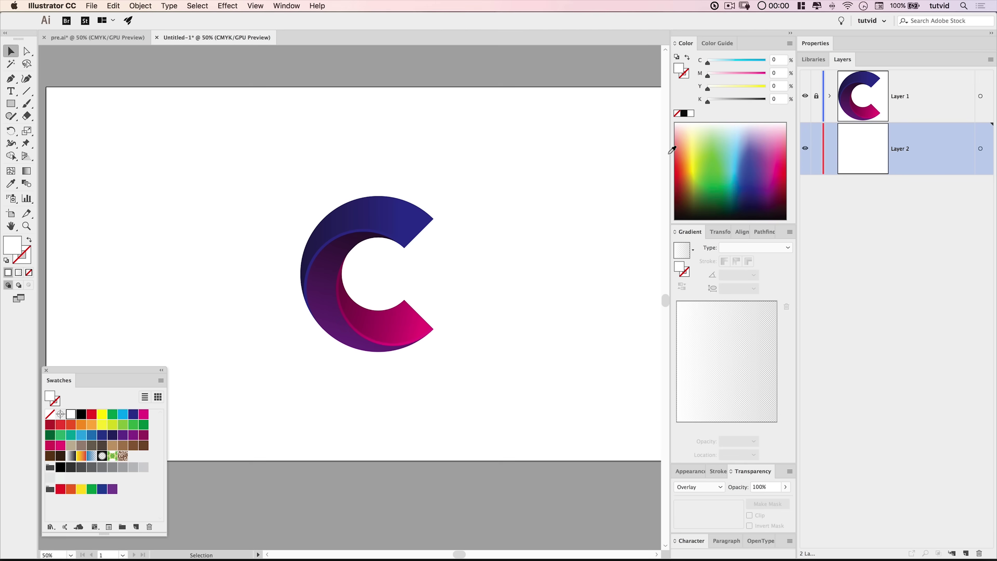
Draw a 2560×1440 px rectangle and centre it horizontally and vertically on the C.
left_click(11, 104)
left_click(238, 170)
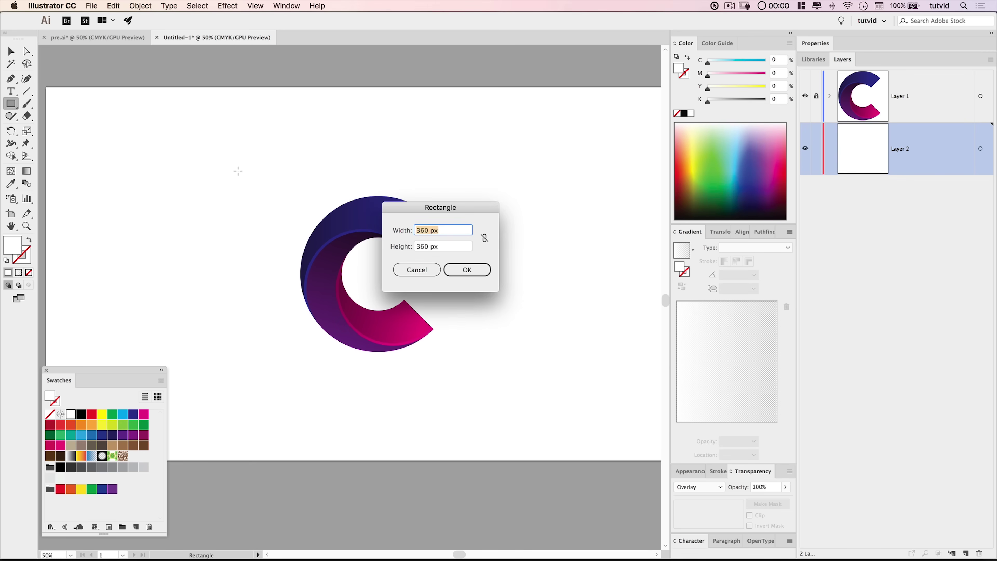
type("2560")
key("Tab")
type("1")
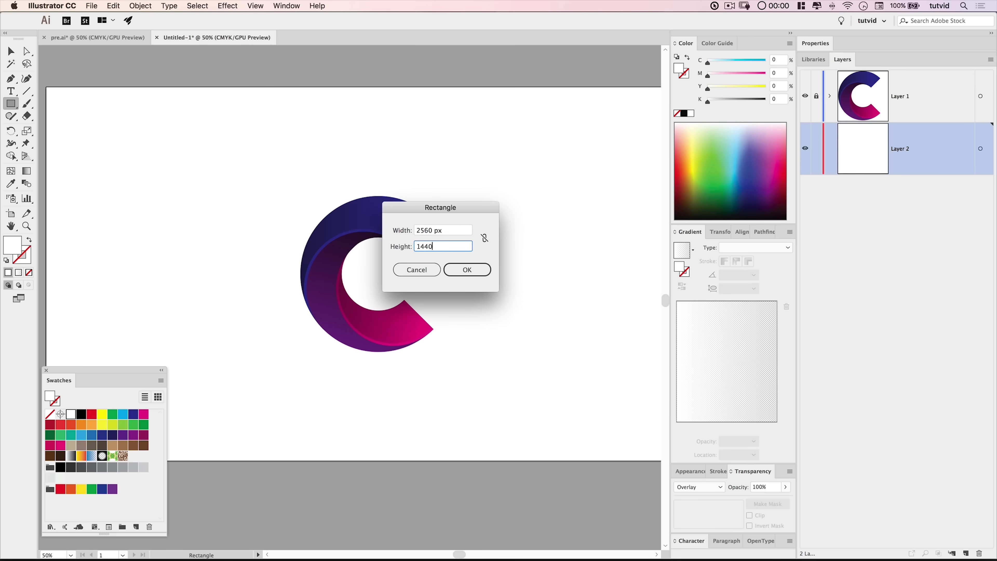
key("Return")
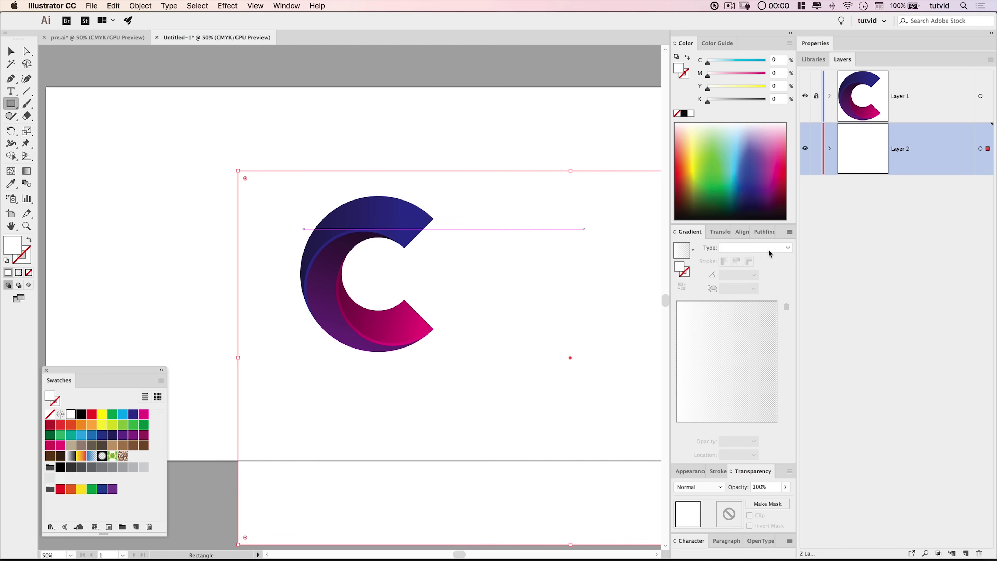
left_click(741, 231)
left_click(699, 259)
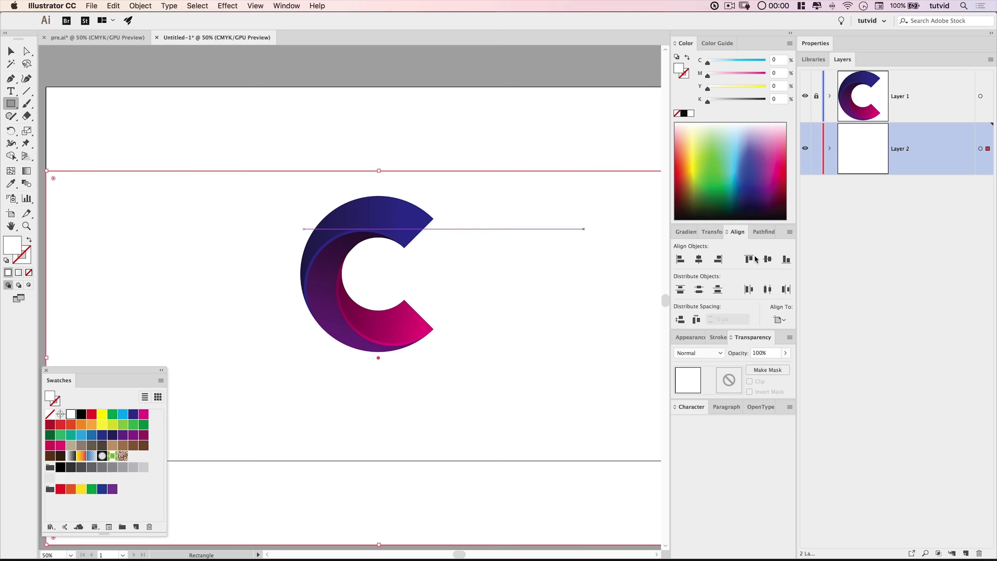
left_click(774, 259)
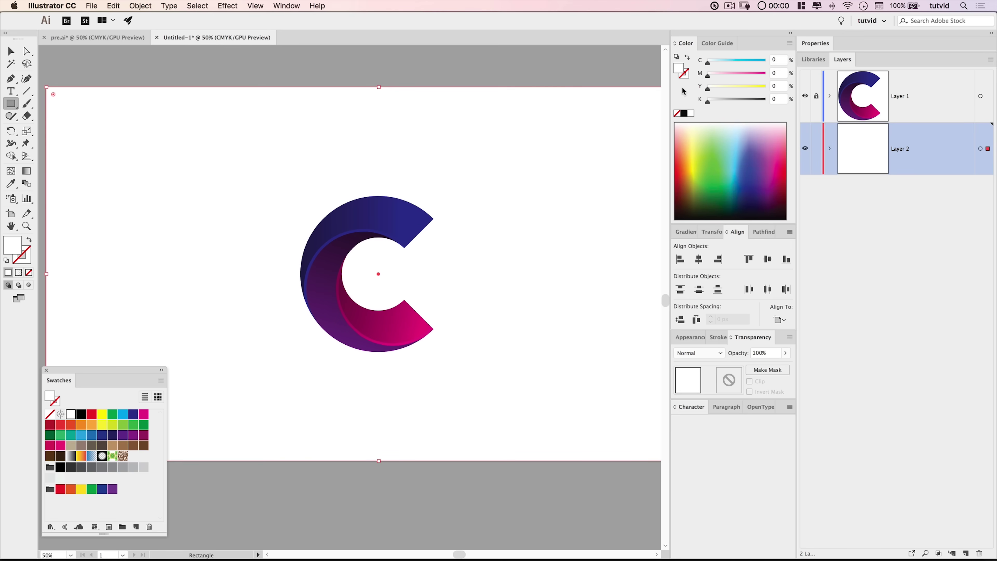
Fill the rectangle deep navy C100 M100 Y0 K89 and preview the artwork with panels hidden.
left_click_drag(720, 61, 808, 62)
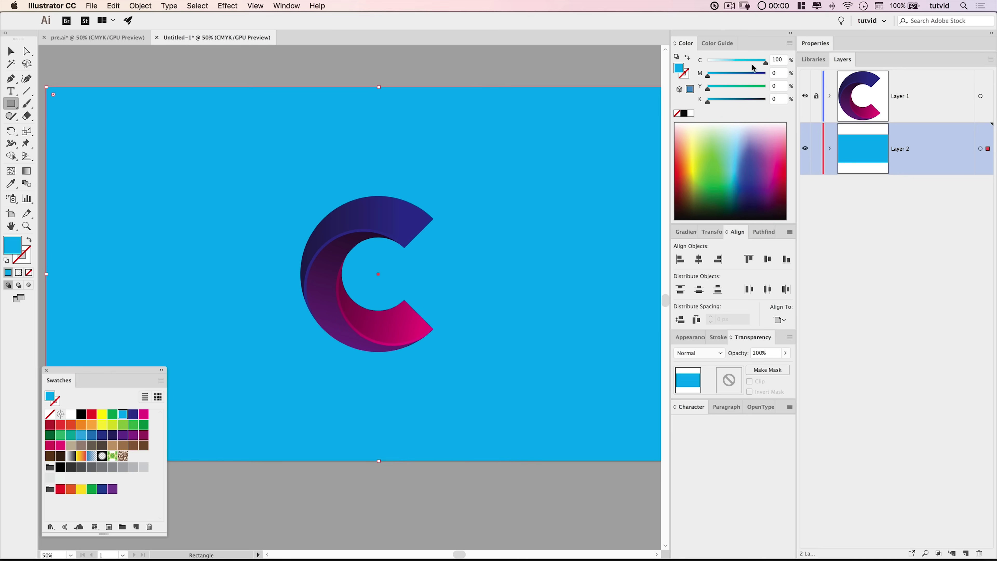
left_click_drag(743, 73, 798, 75)
left_click_drag(708, 103, 757, 104)
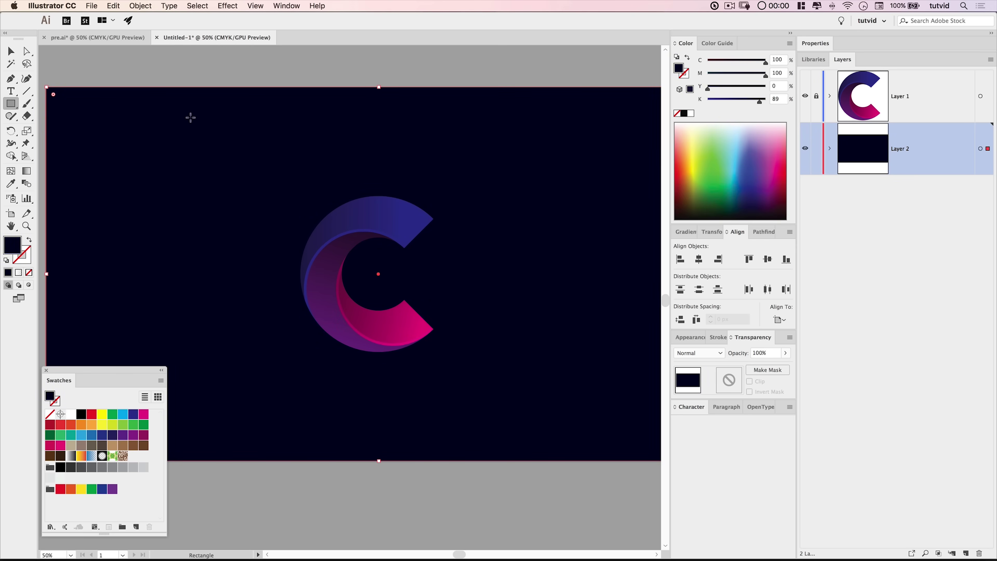
key("v")
key("Tab")
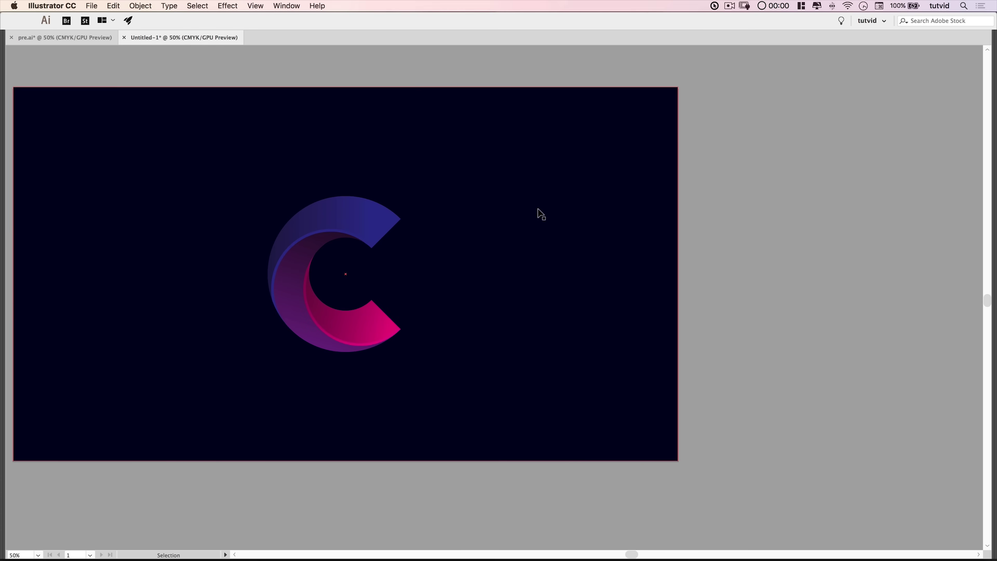
left_click_drag(445, 218, 563, 225)
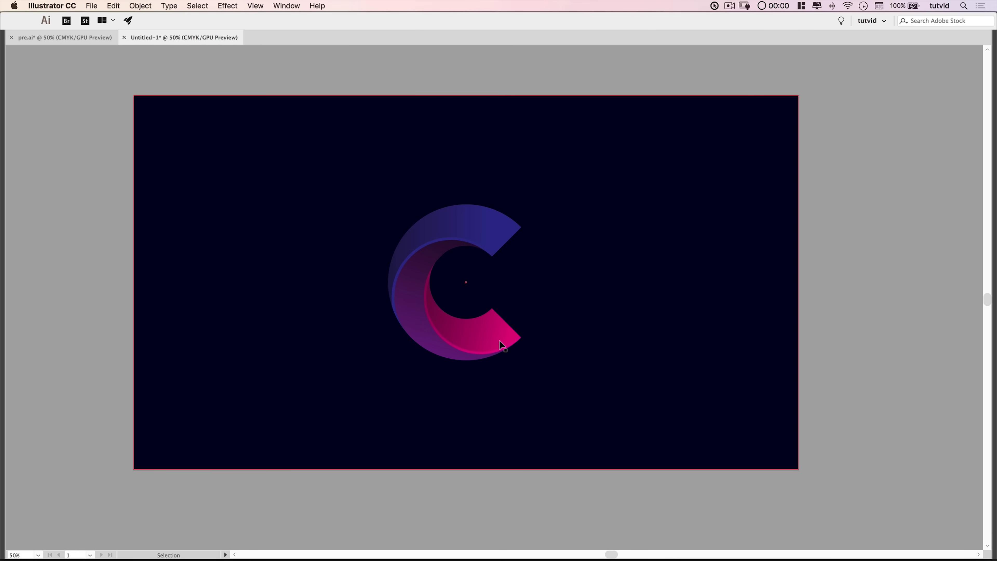
Restore the hidden panels and toolbar, then pan the artboard left to recentre the C.
key("Tab")
left_click_drag(508, 276, 396, 270)
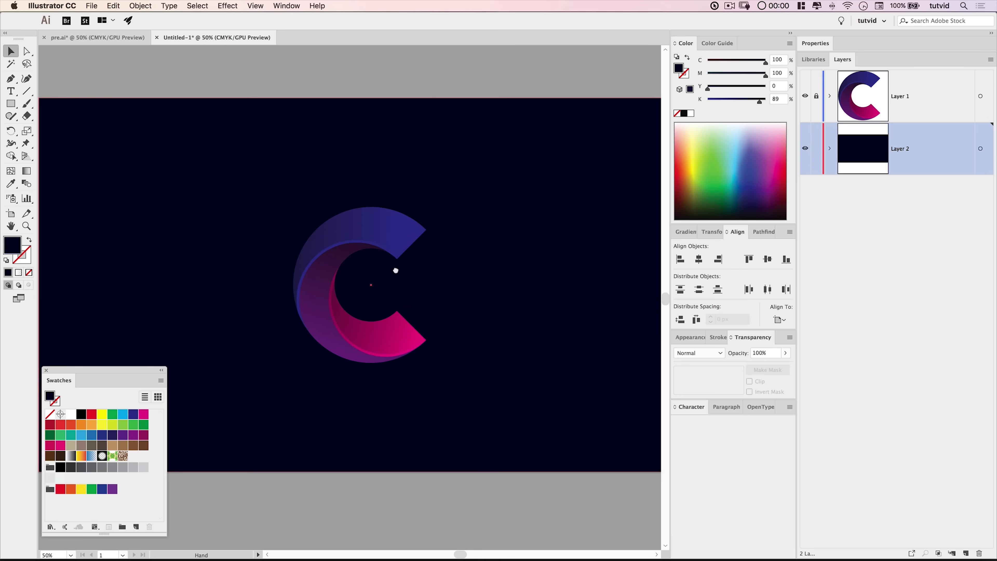